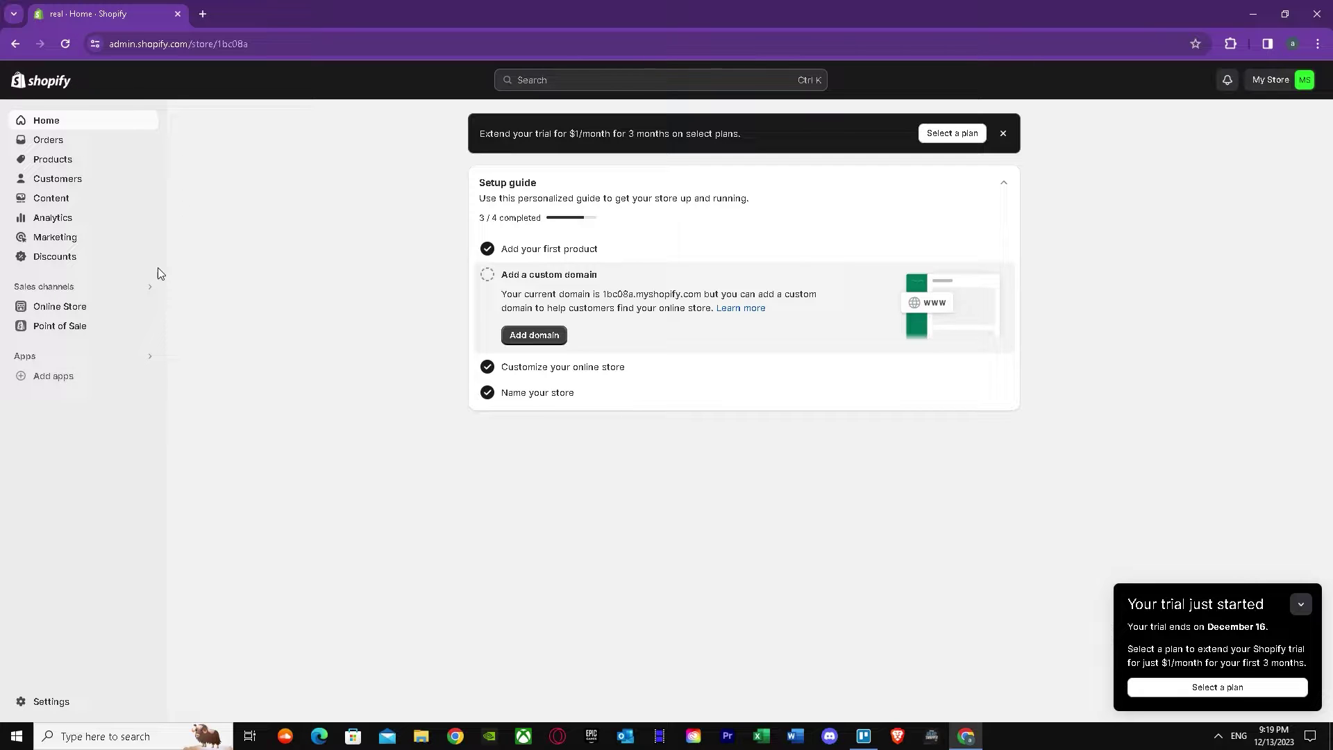
# - Browse the Online Store themes and preview Dawn's demo store, then close it
pyautogui.click(71, 314)
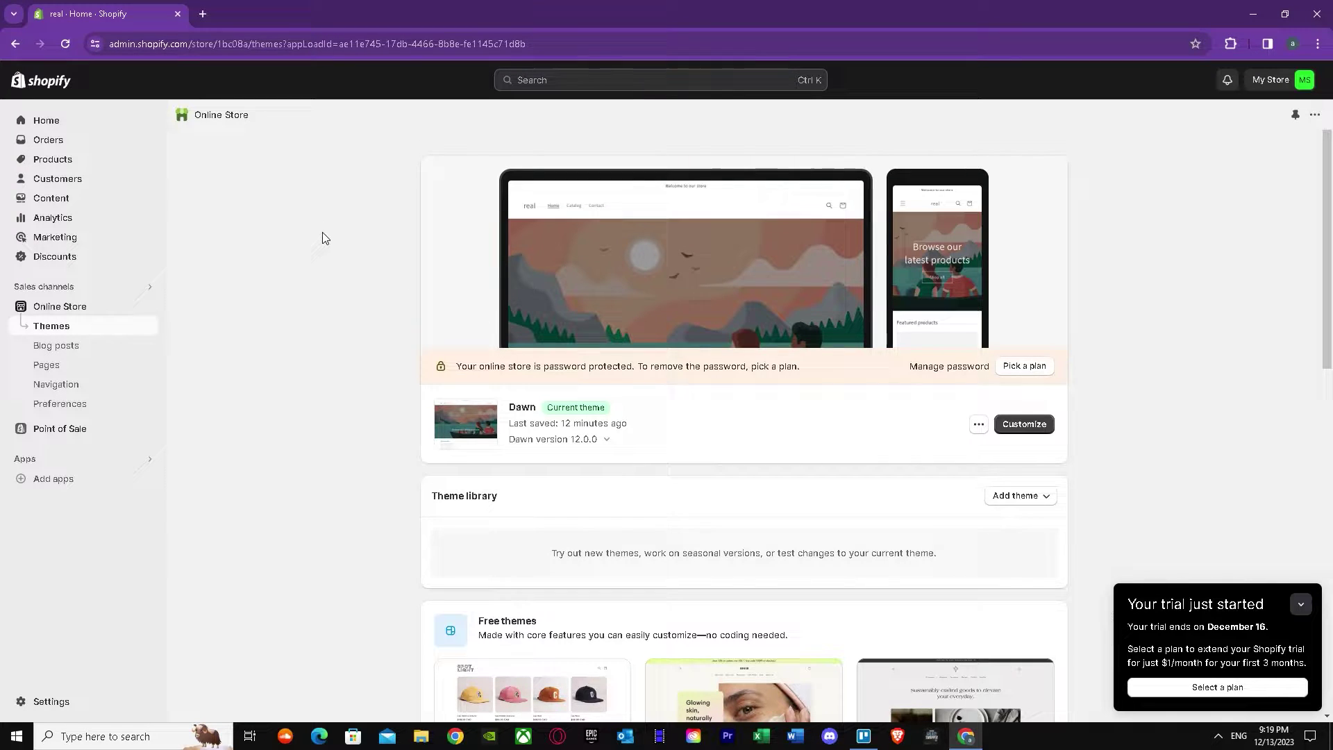
pyautogui.scroll(-2, 294, 286)
pyautogui.scroll(-4, 319, 319)
pyautogui.scroll(-2, 351, 330)
pyautogui.scroll(-1, 361, 337)
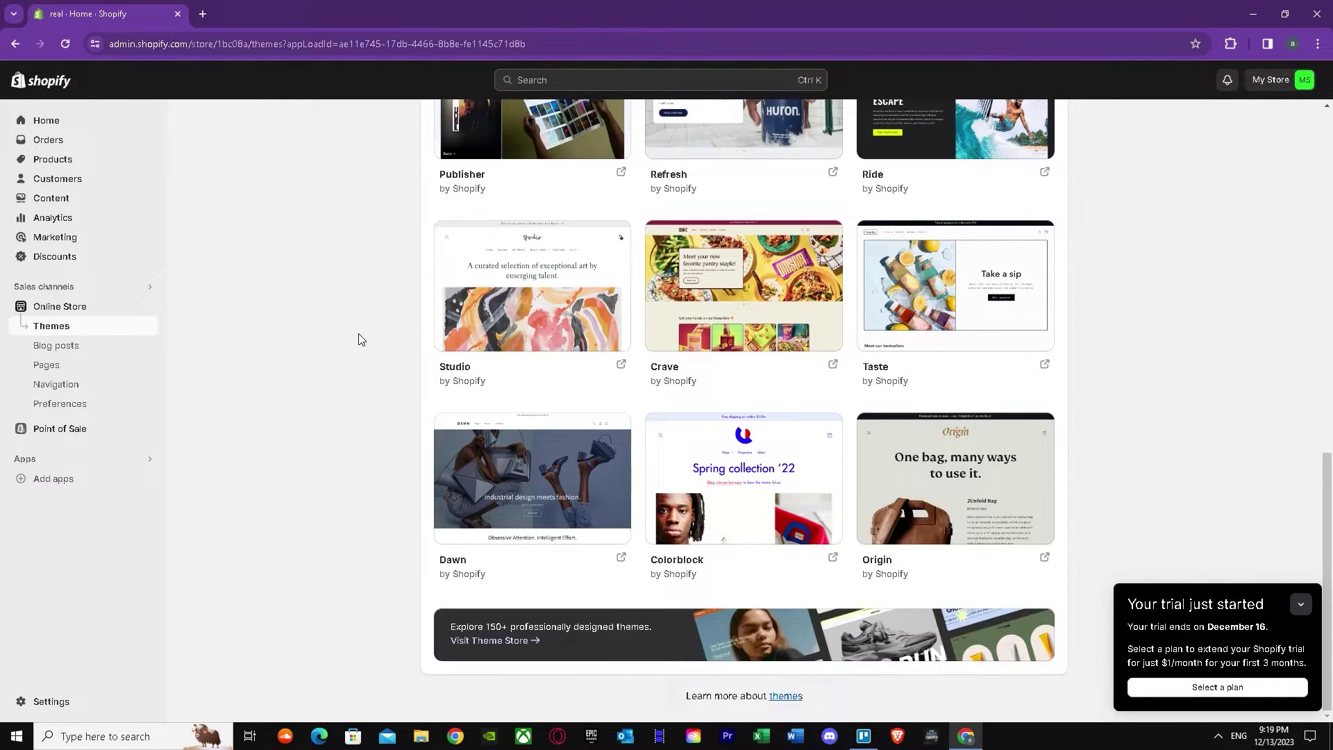
pyautogui.scroll(4, 361, 337)
pyautogui.scroll(4, 361, 337)
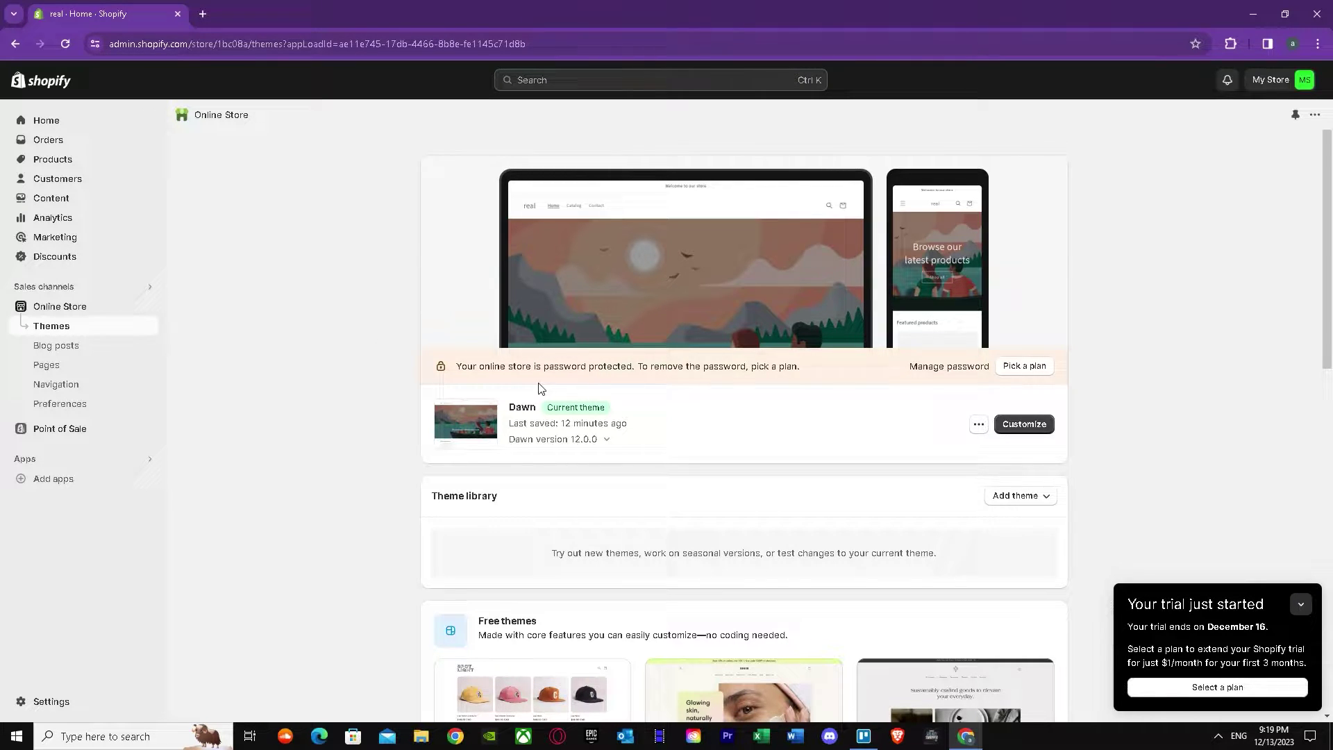
pyautogui.scroll(-5, 456, 422)
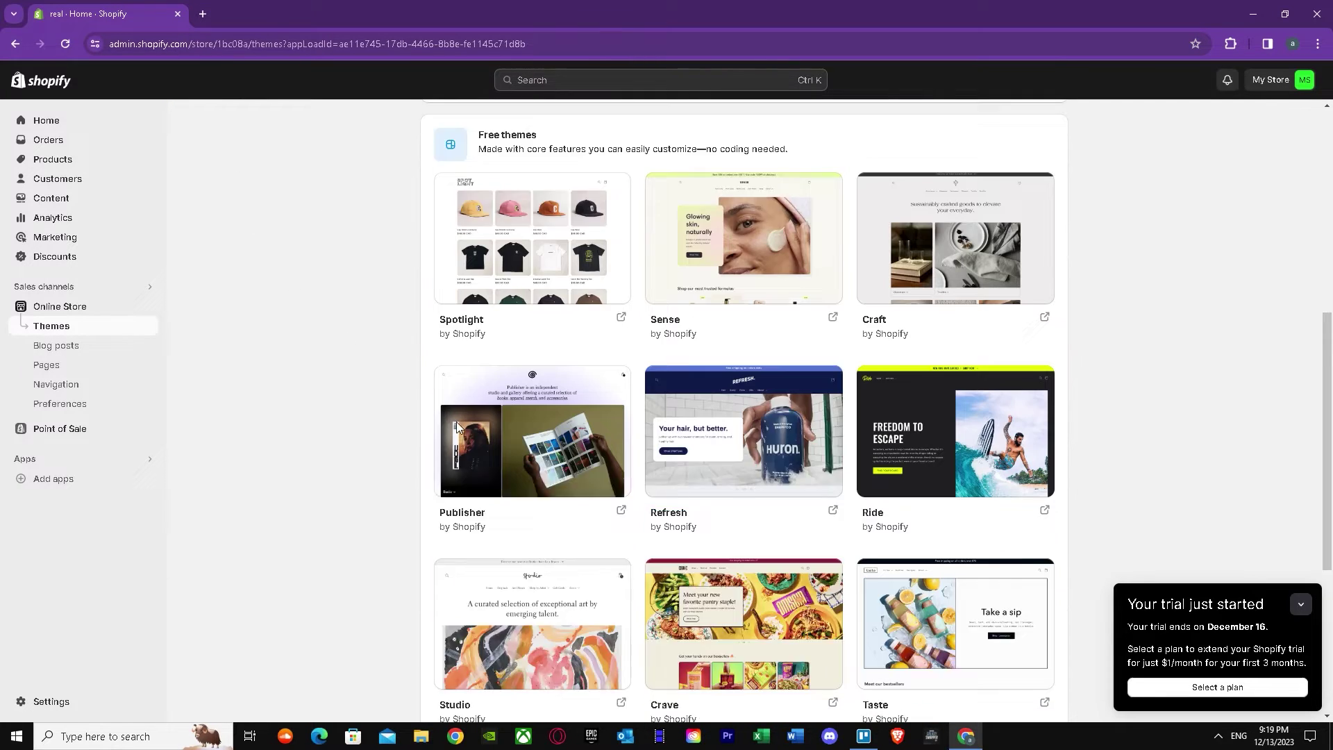
pyautogui.scroll(-1, 506, 437)
pyautogui.scroll(-2, 465, 474)
pyautogui.scroll(4, 301, 378)
pyautogui.scroll(4, 354, 363)
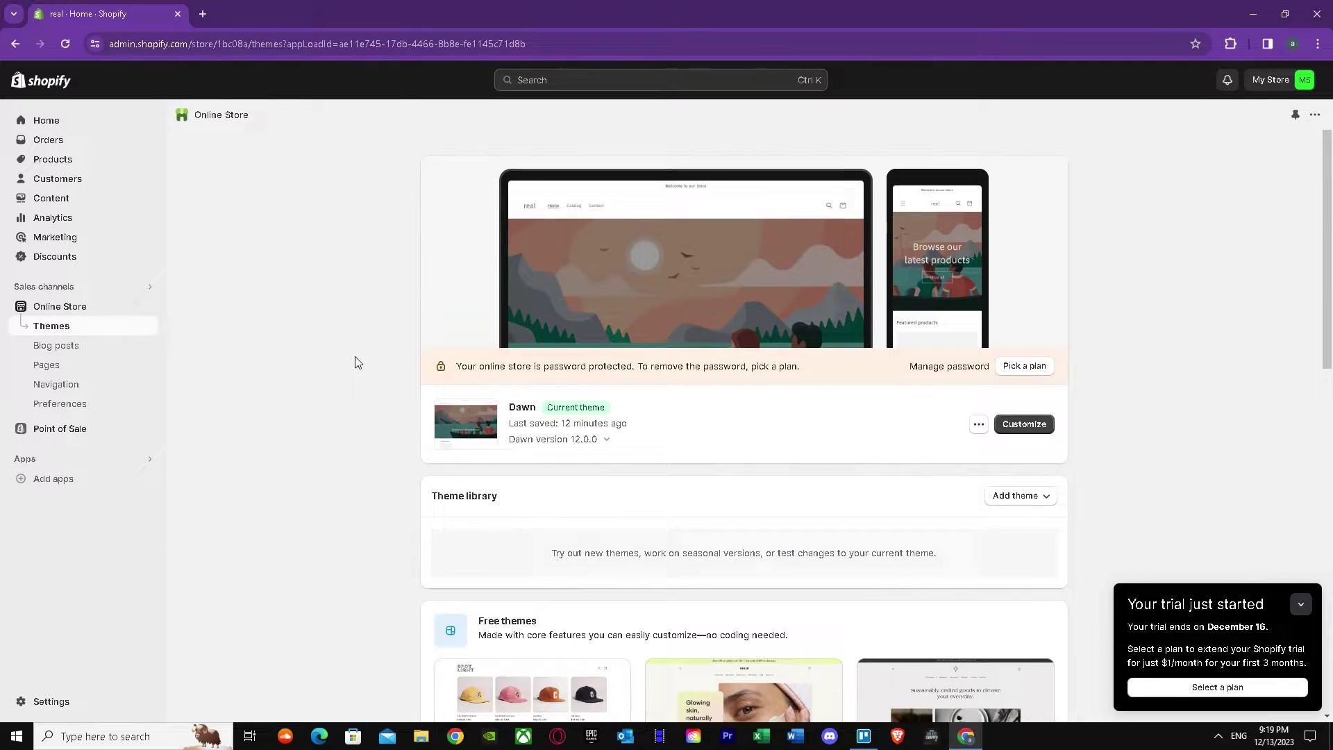
pyautogui.scroll(-4, 354, 368)
pyautogui.scroll(-4, 367, 454)
pyautogui.moveTo(532, 478)
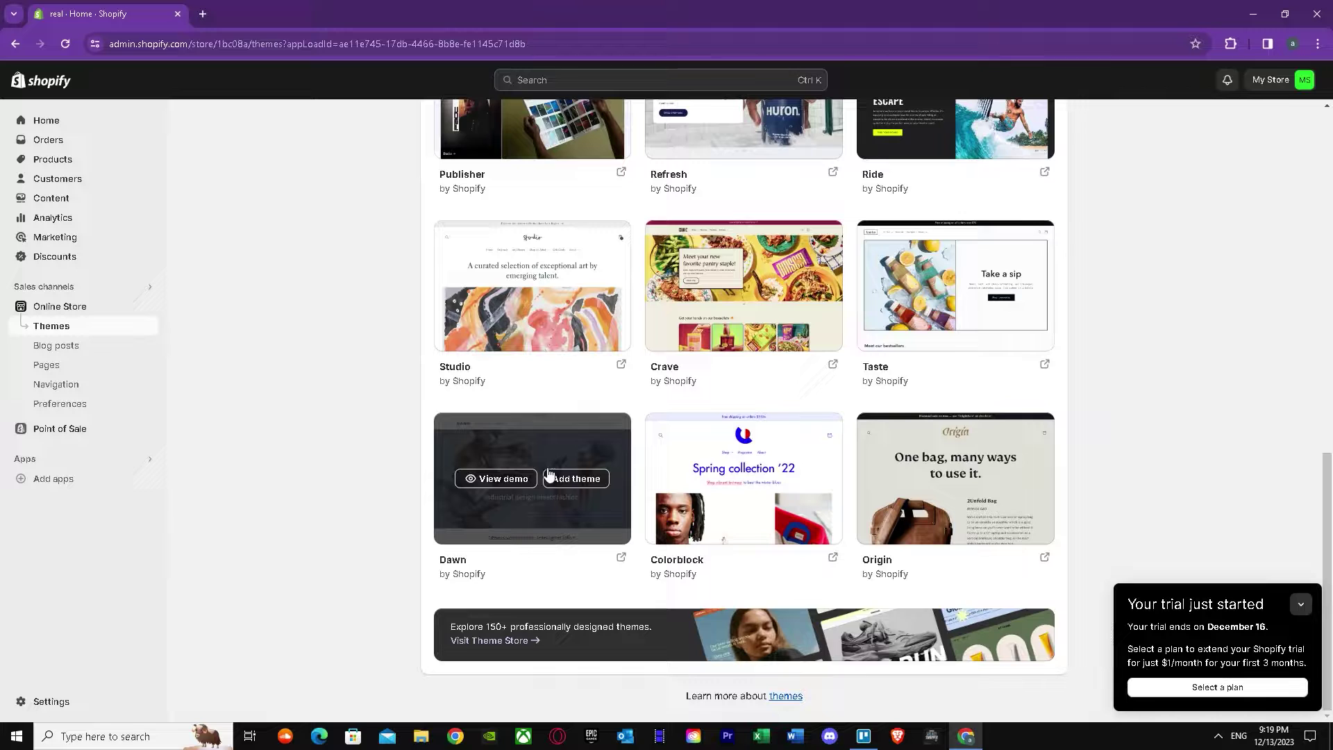
pyautogui.click(505, 471)
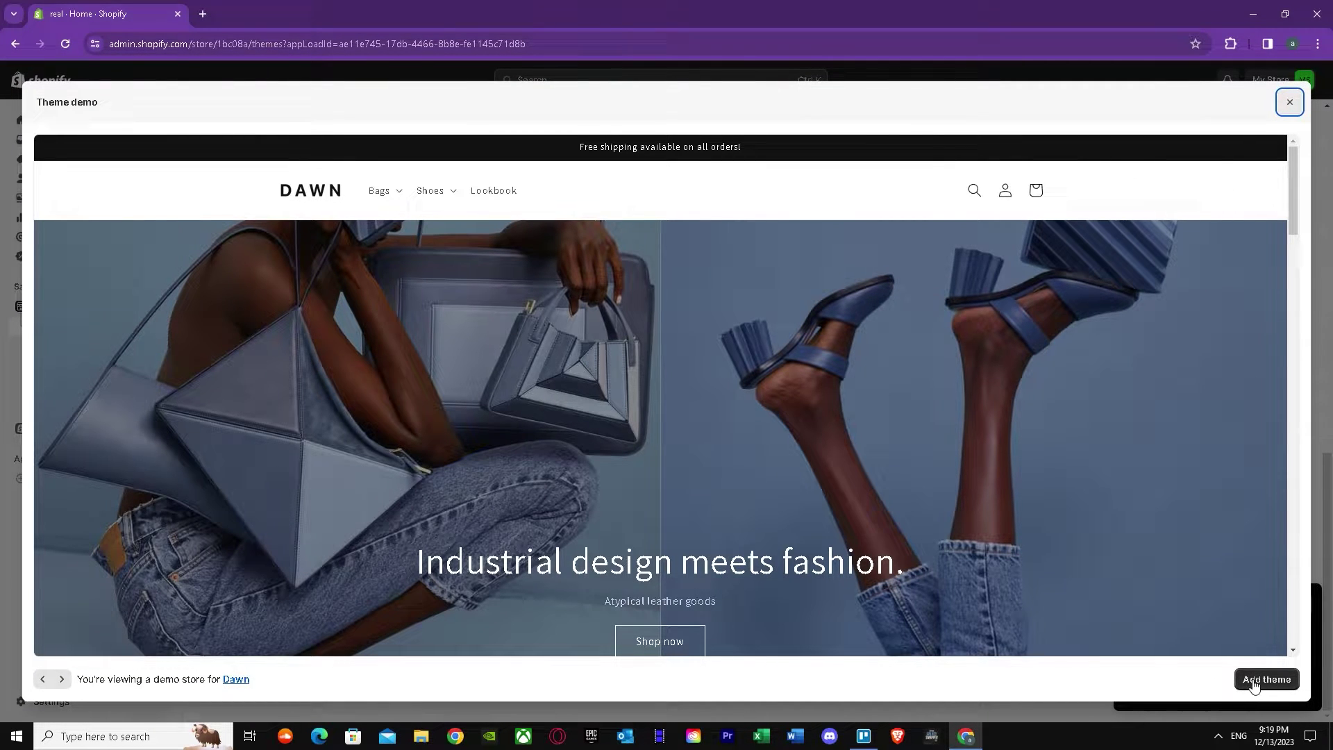
pyautogui.scroll(-4, 818, 476)
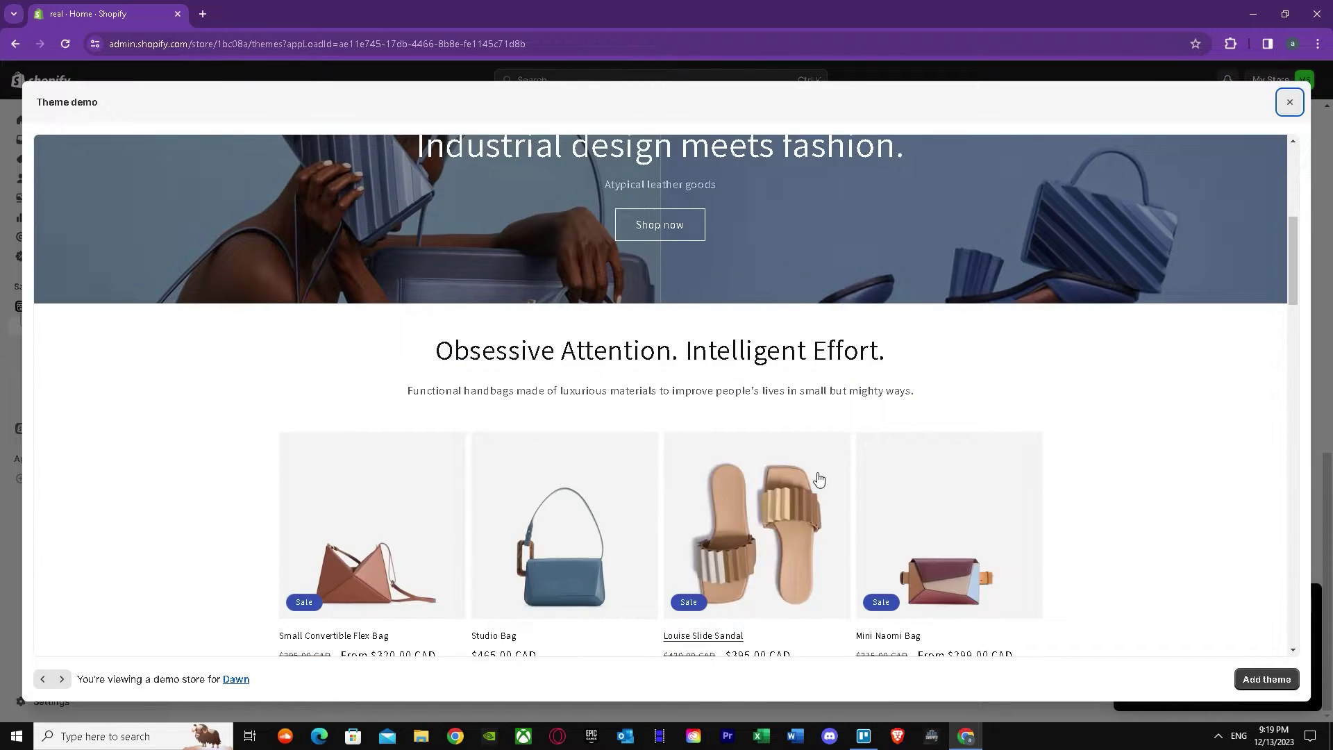
pyautogui.scroll(3, 1225, 140)
pyautogui.scroll(-5, 1050, 305)
pyautogui.scroll(-1, 1050, 304)
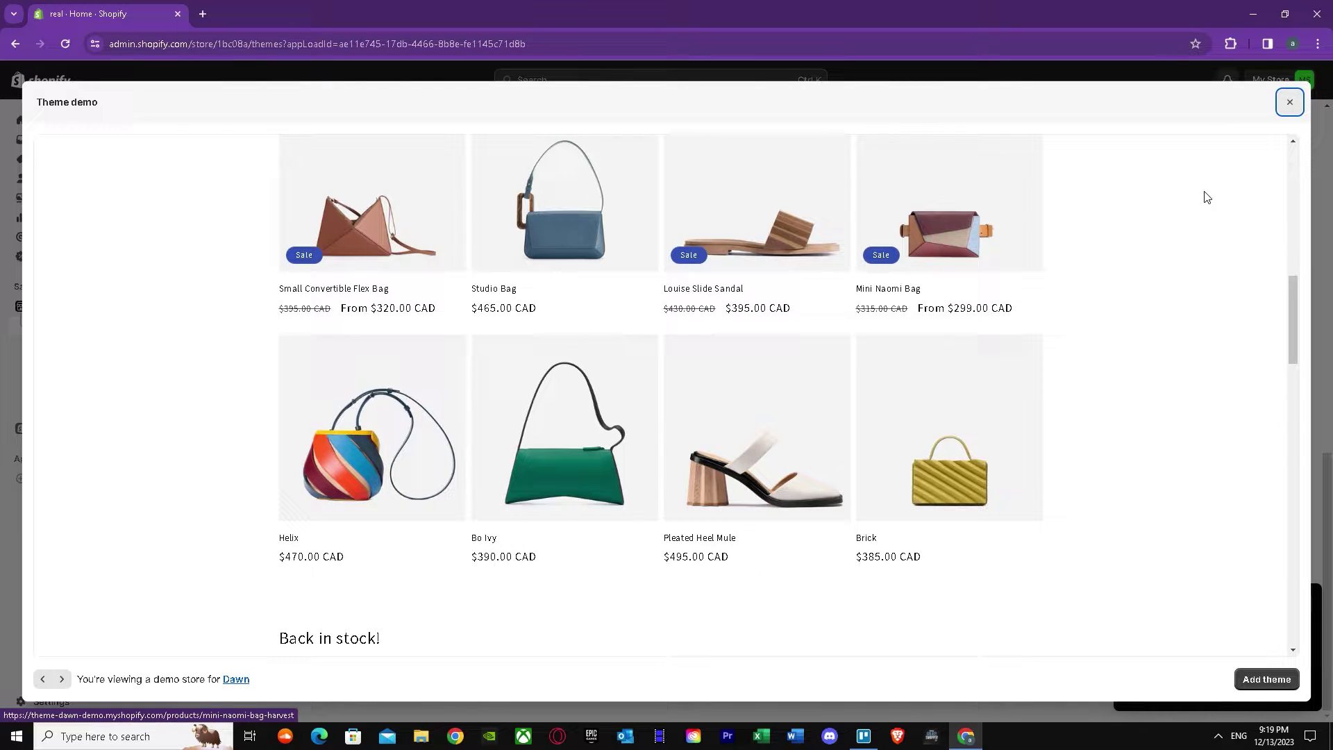
pyautogui.click(1289, 101)
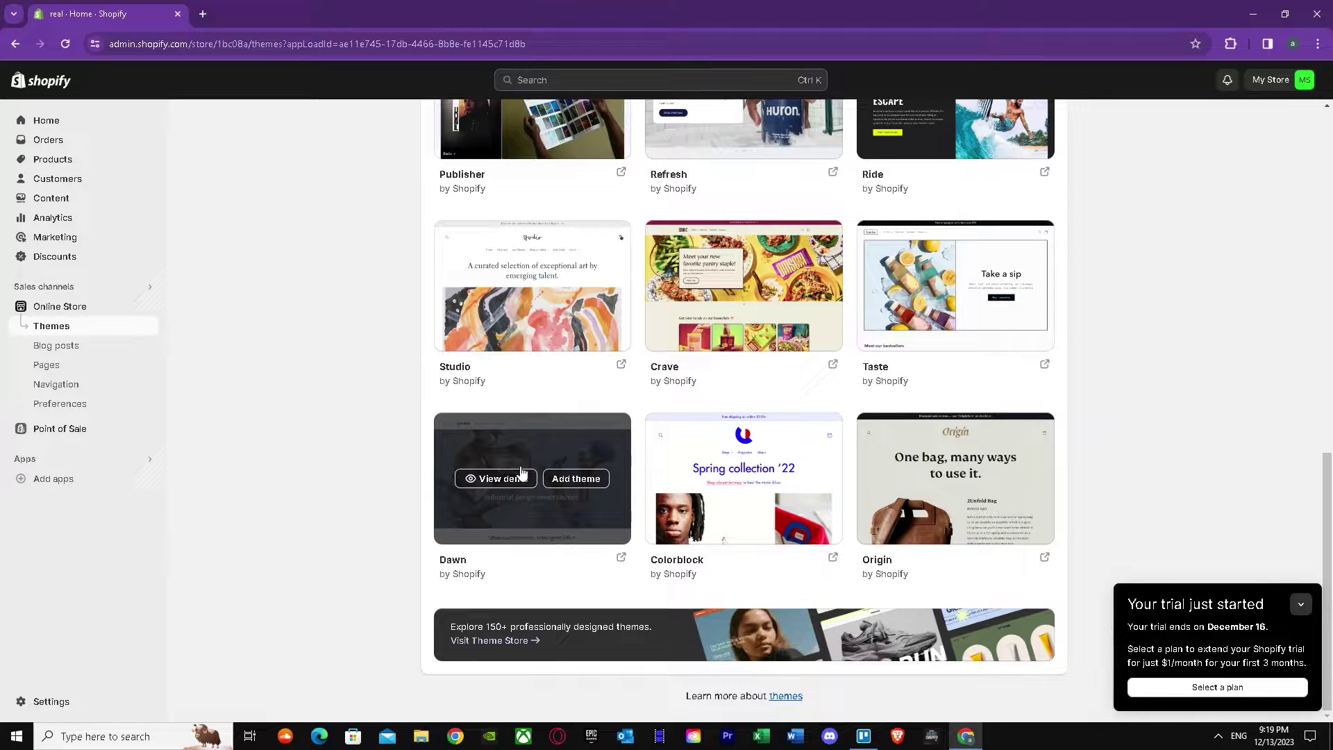
pyautogui.scroll(2, 792, 386)
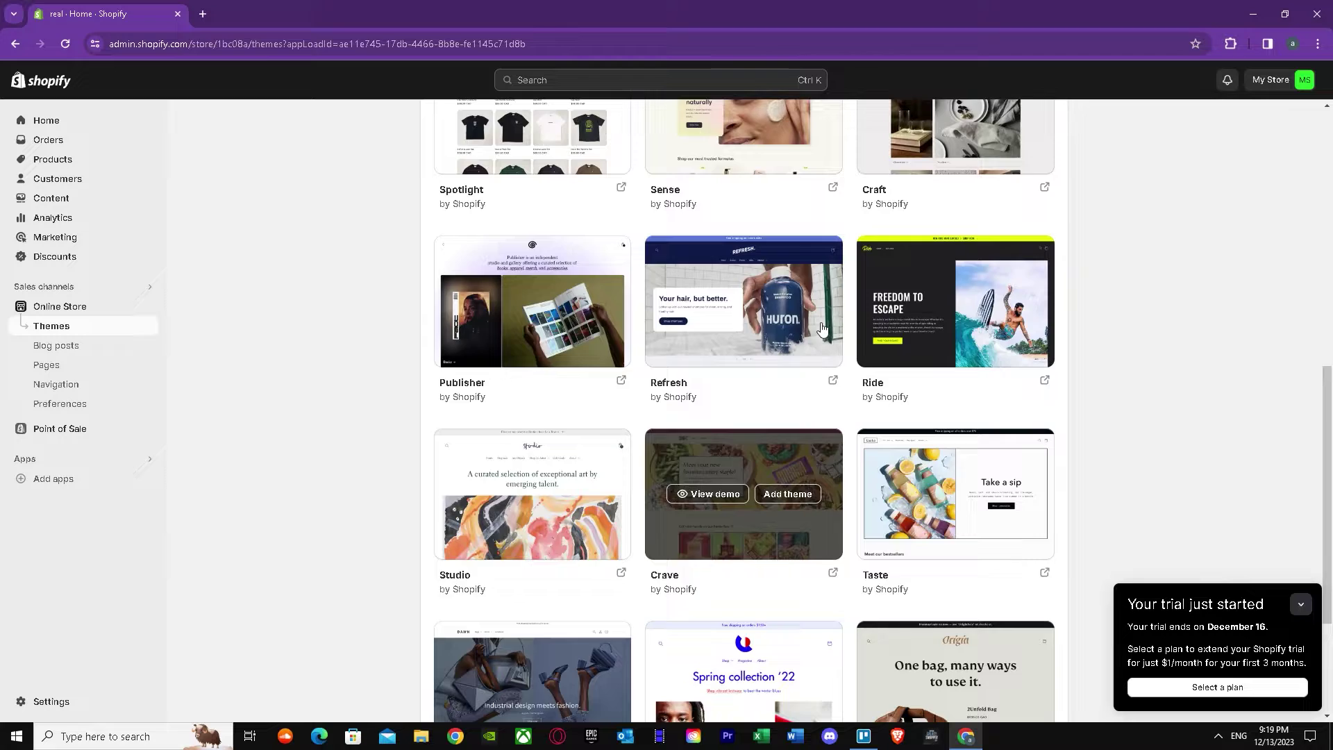
pyautogui.scroll(3, 823, 329)
pyautogui.scroll(2, 823, 332)
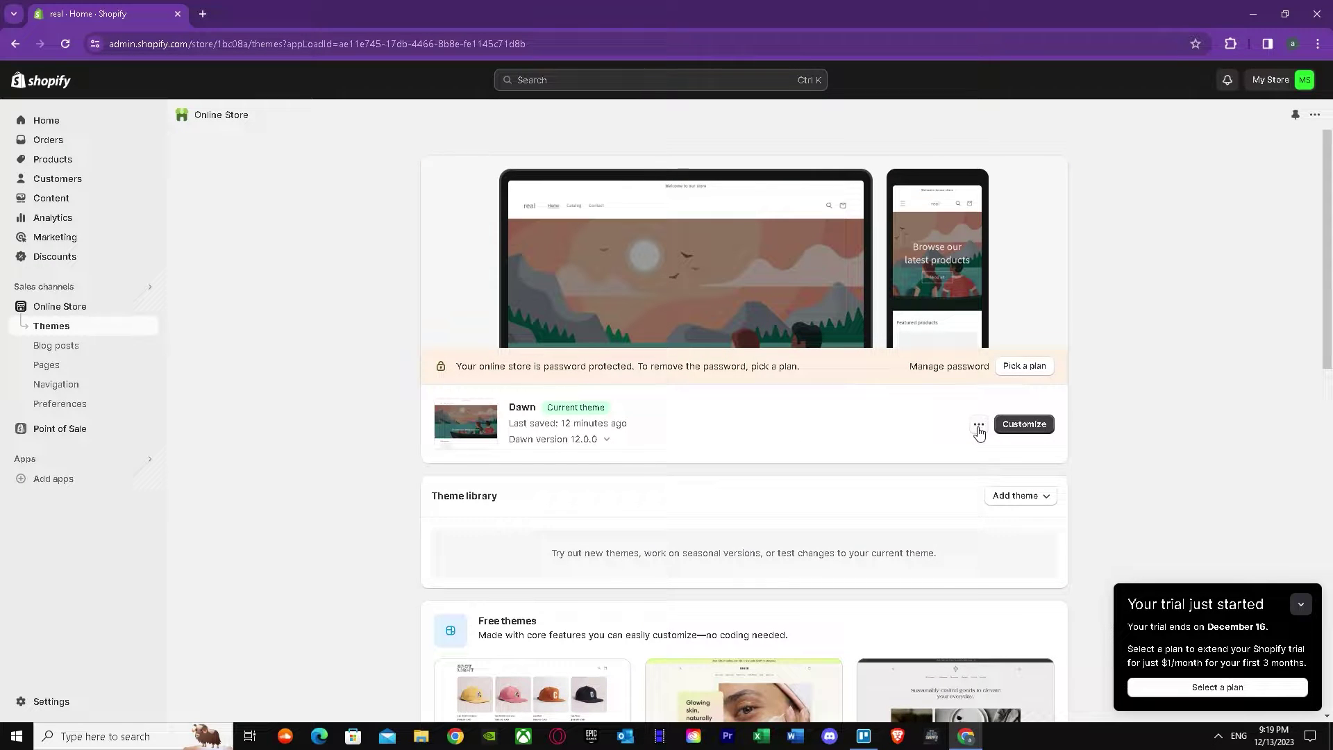
# - Launch the Dawn customizer and reach its more-actions menu for Edit code
pyautogui.click(979, 427)
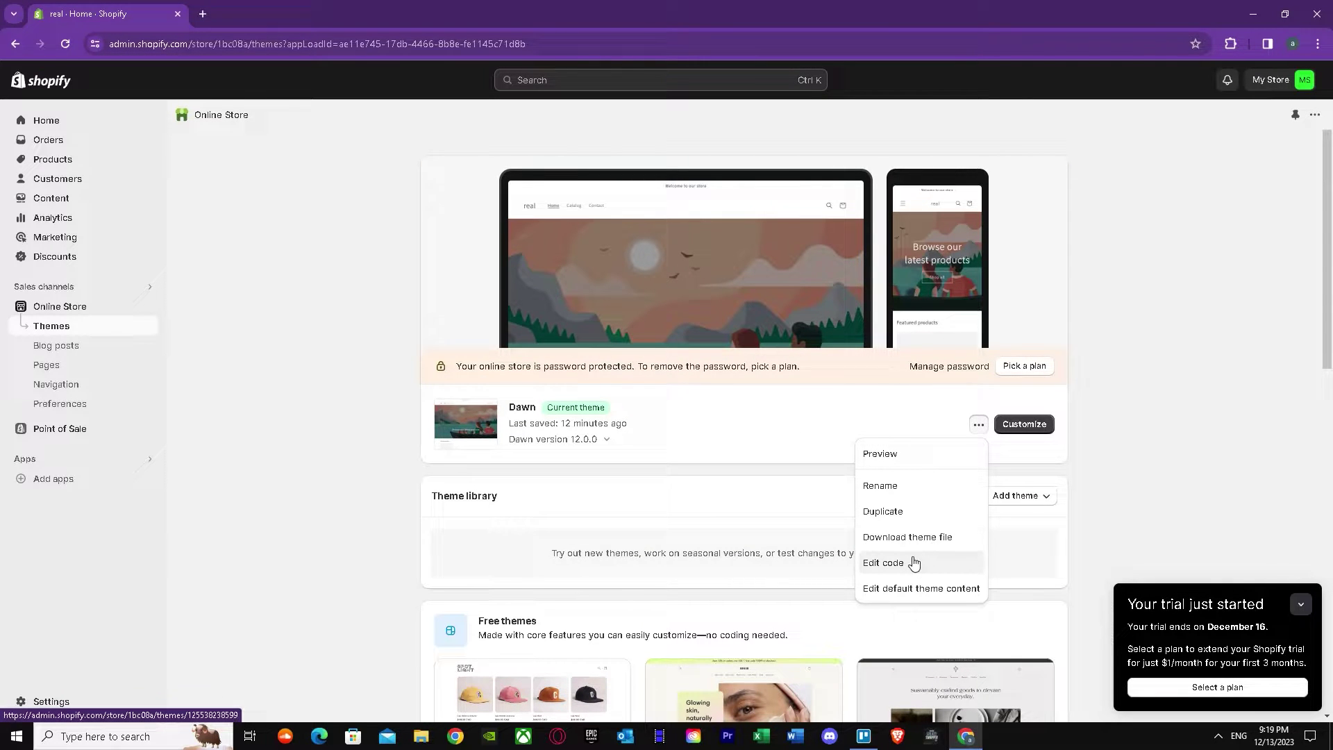
pyautogui.click(454, 525)
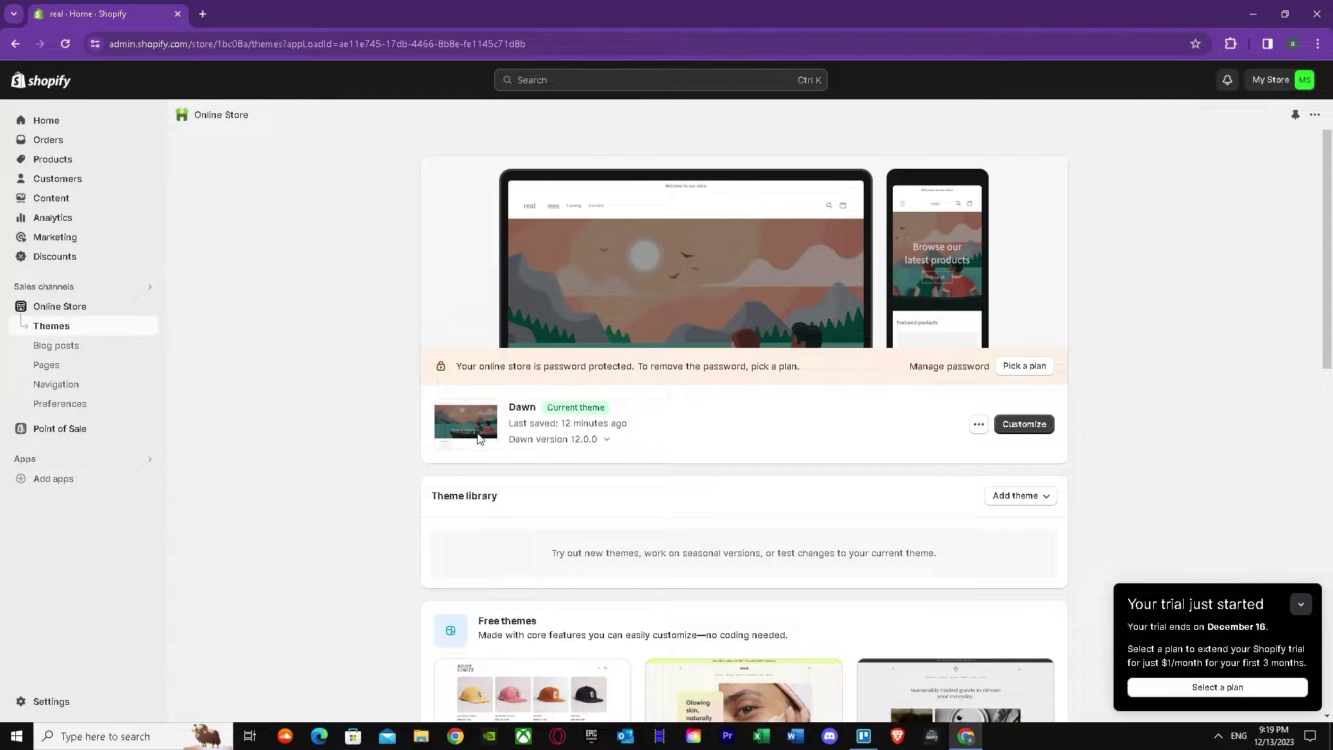
pyautogui.click(1052, 425)
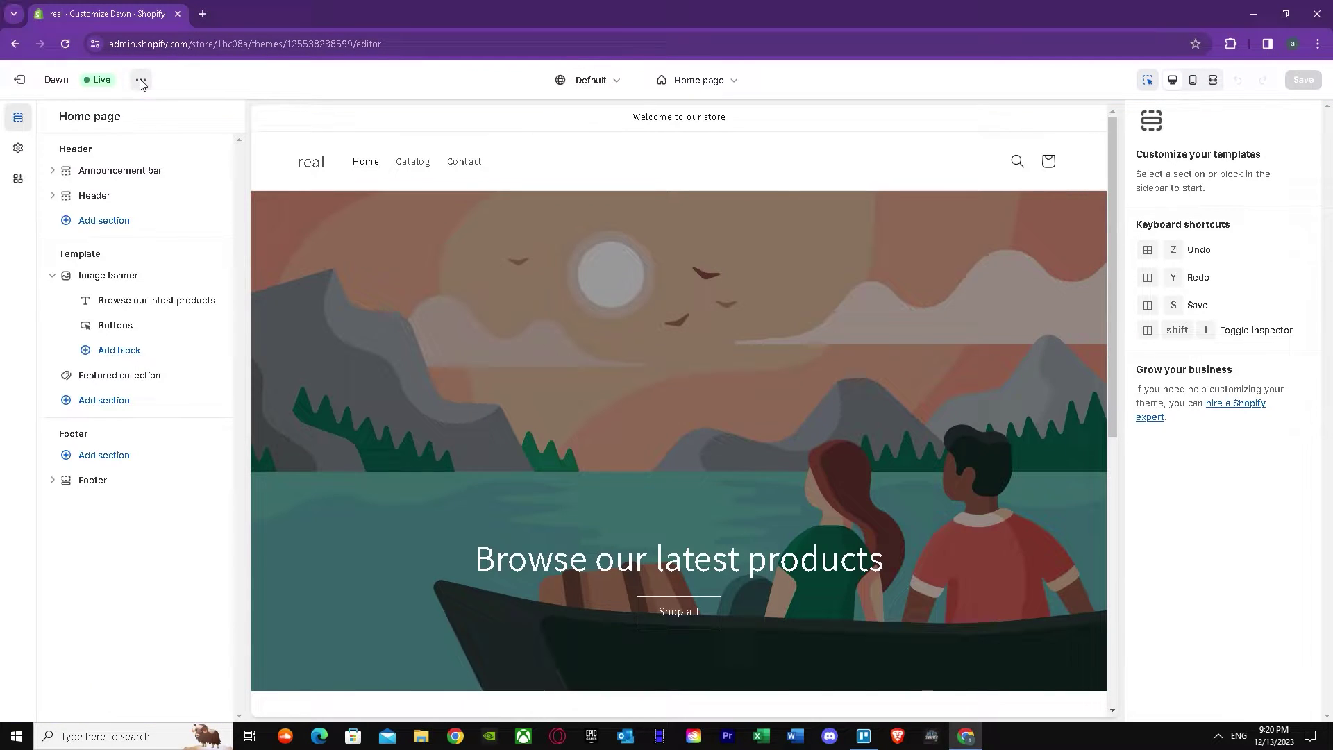
pyautogui.click(141, 81)
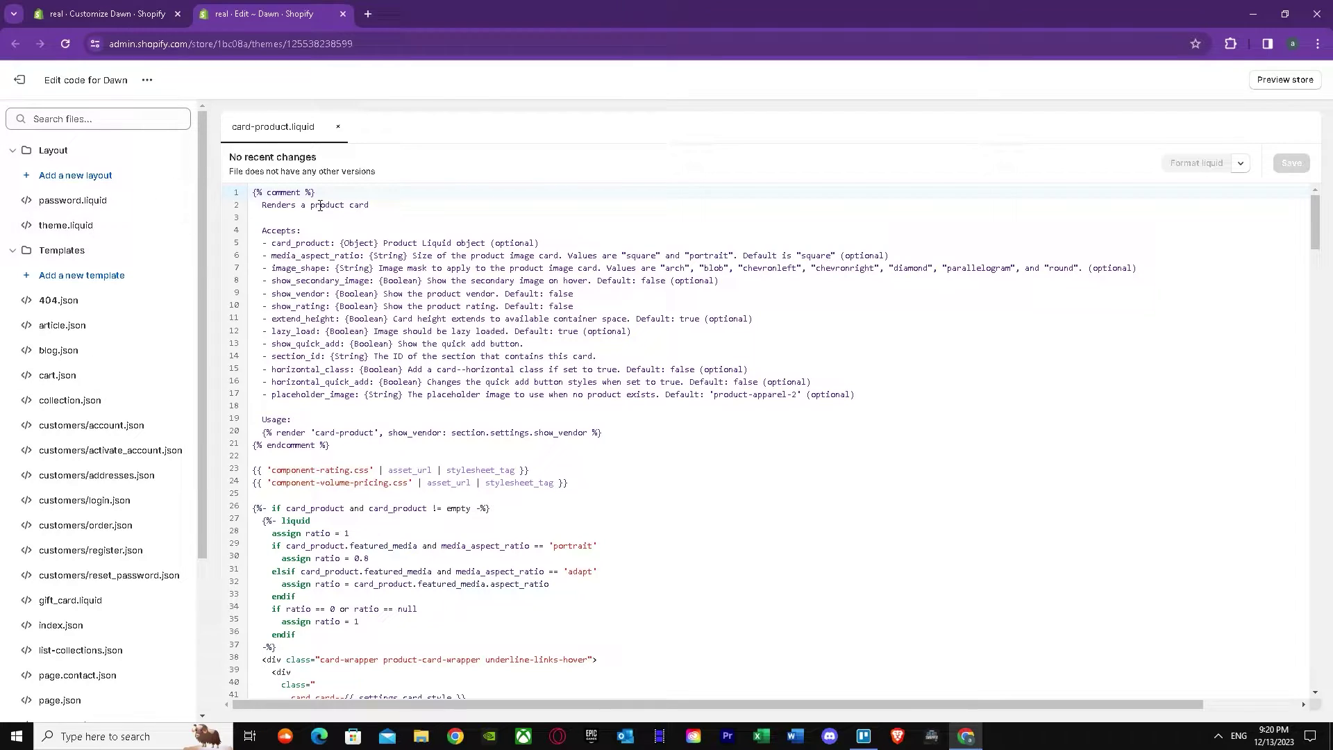
# - Expand the Snippets folder in the theme file list
pyautogui.rightClick(70, 176)
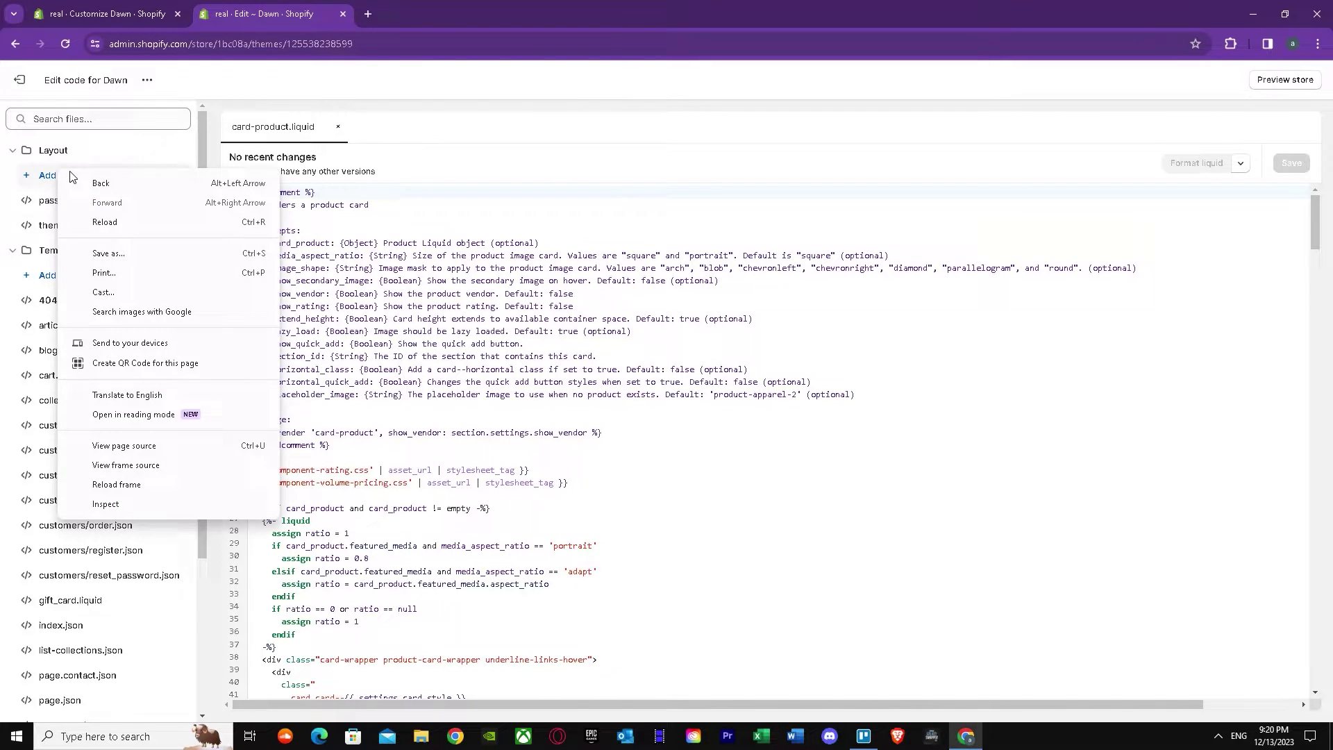
pyautogui.scroll(-1, 73, 208)
pyautogui.scroll(-1, 203, 270)
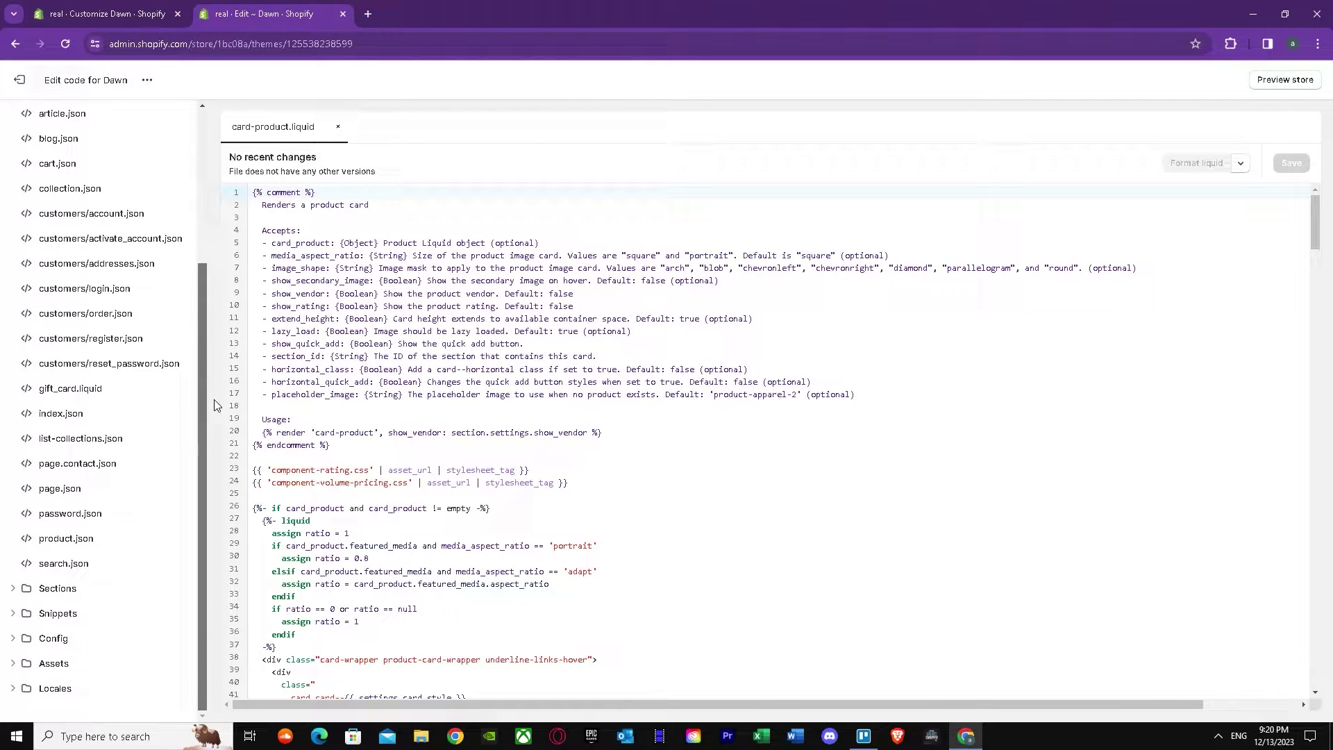
pyautogui.scroll(2, 177, 147)
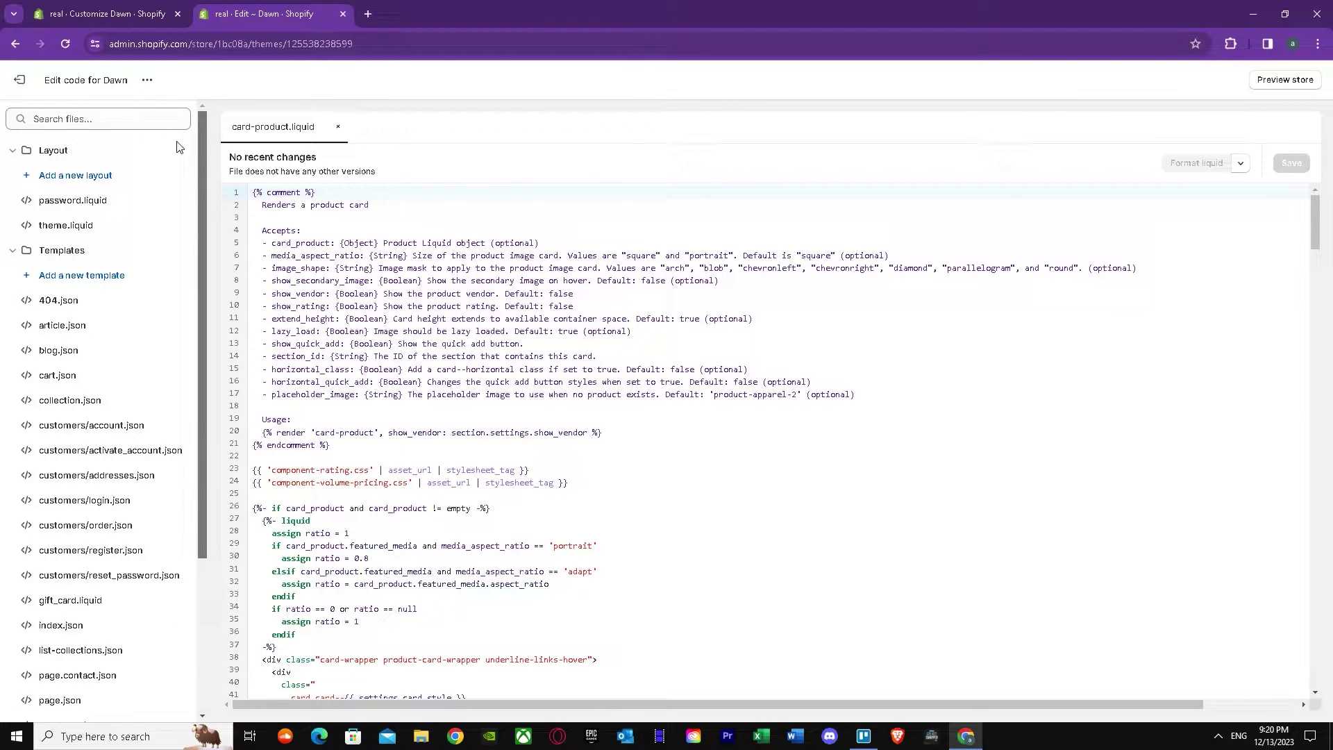
pyautogui.scroll(-2, 178, 147)
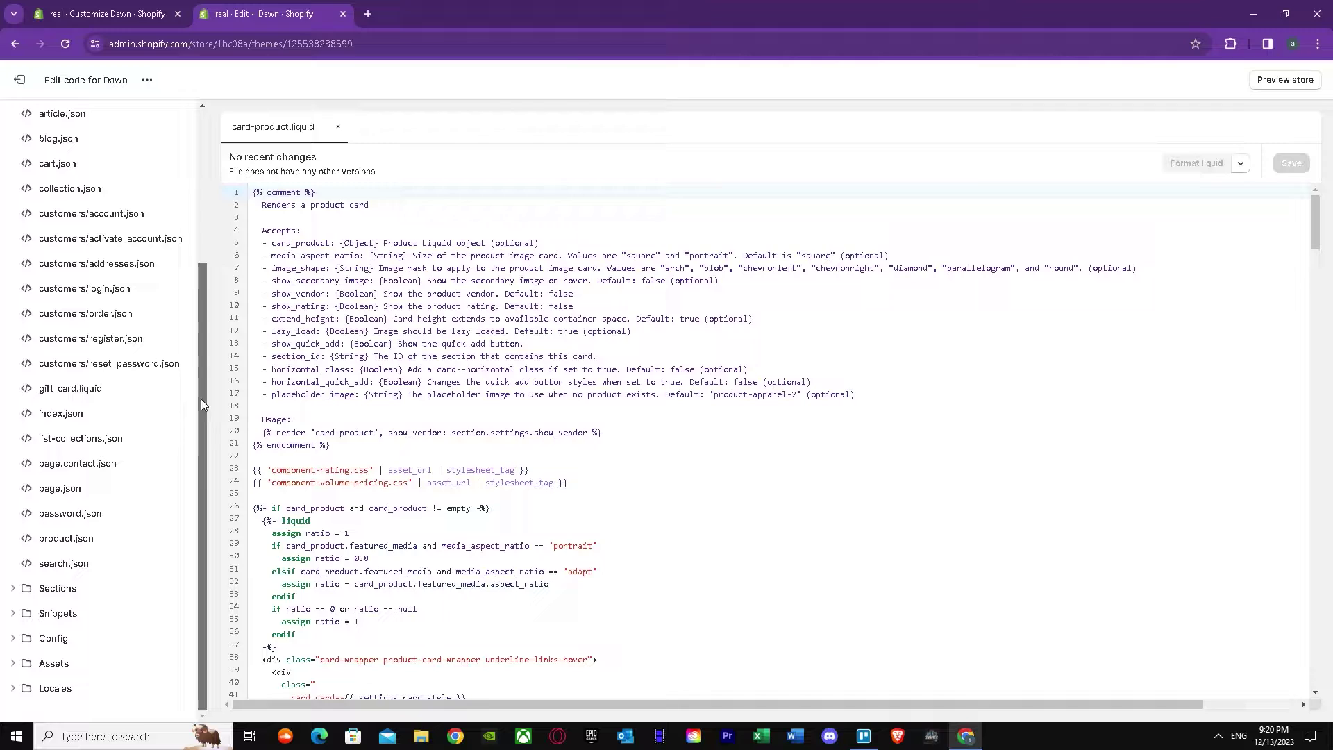
pyautogui.scroll(2, 200, 399)
pyautogui.scroll(-2, 205, 416)
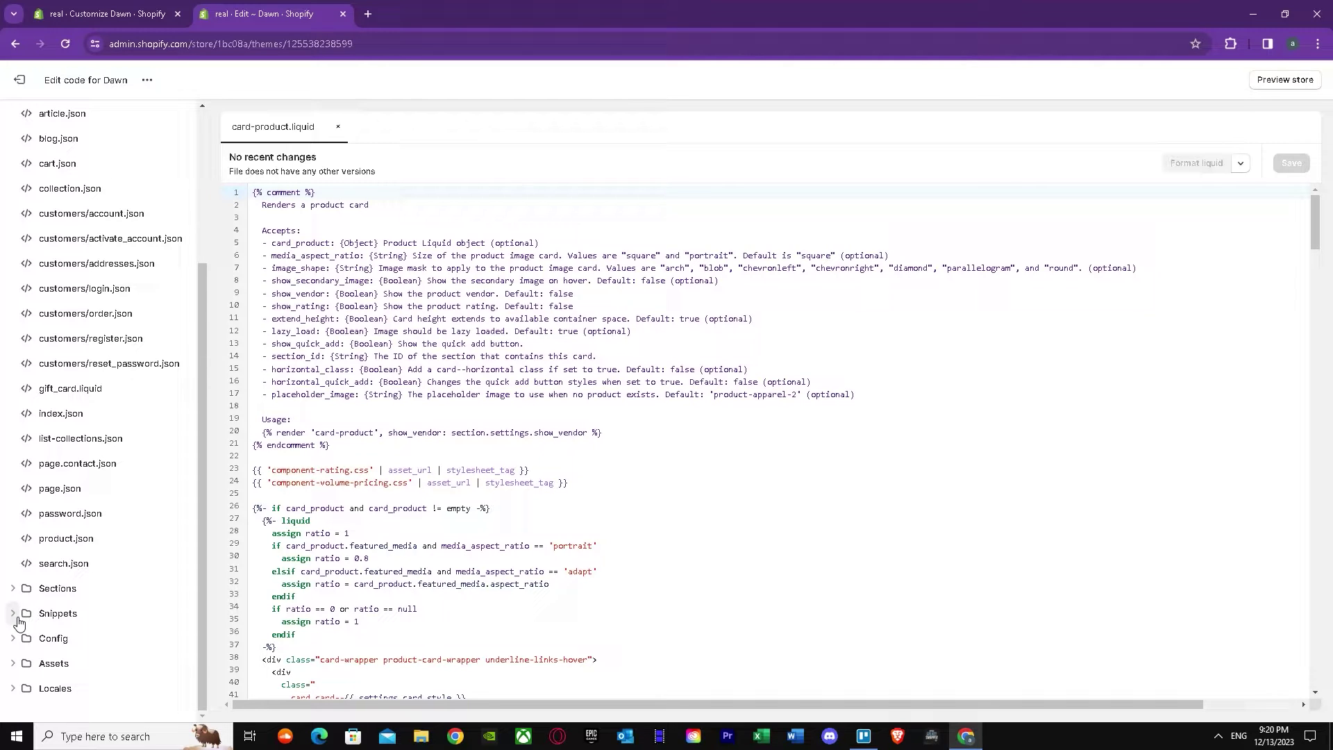
pyautogui.scroll(2, 128, 351)
pyautogui.scroll(-2, 167, 359)
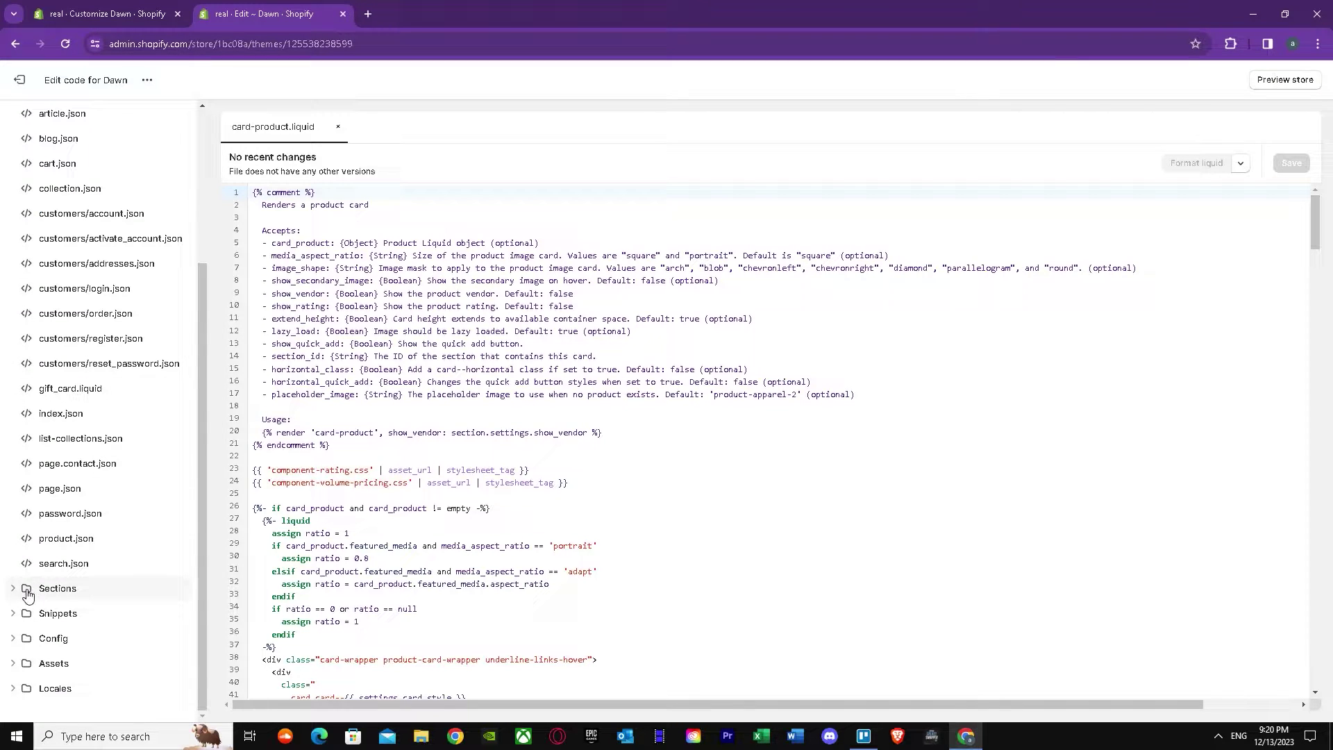
pyautogui.click(23, 613)
pyautogui.scroll(-1, 80, 609)
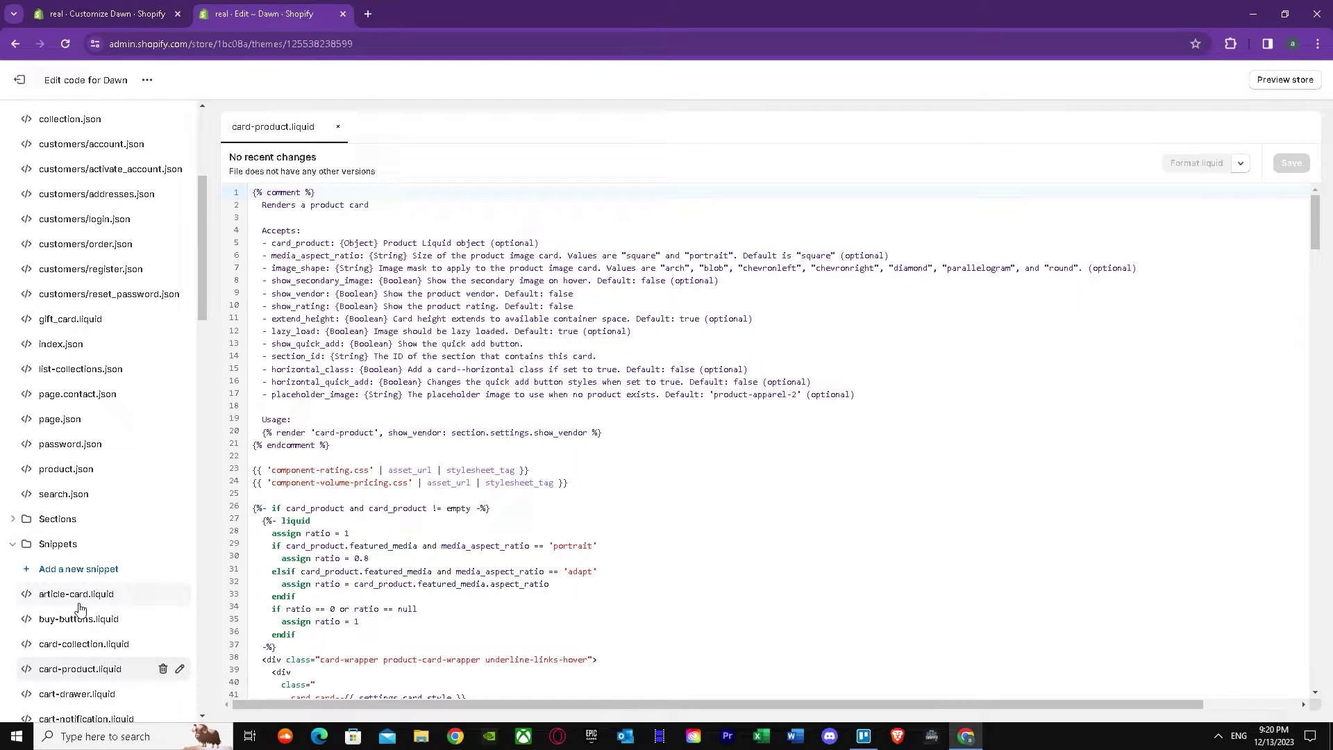
pyautogui.scroll(-1, 70, 633)
pyautogui.scroll(-1, 78, 645)
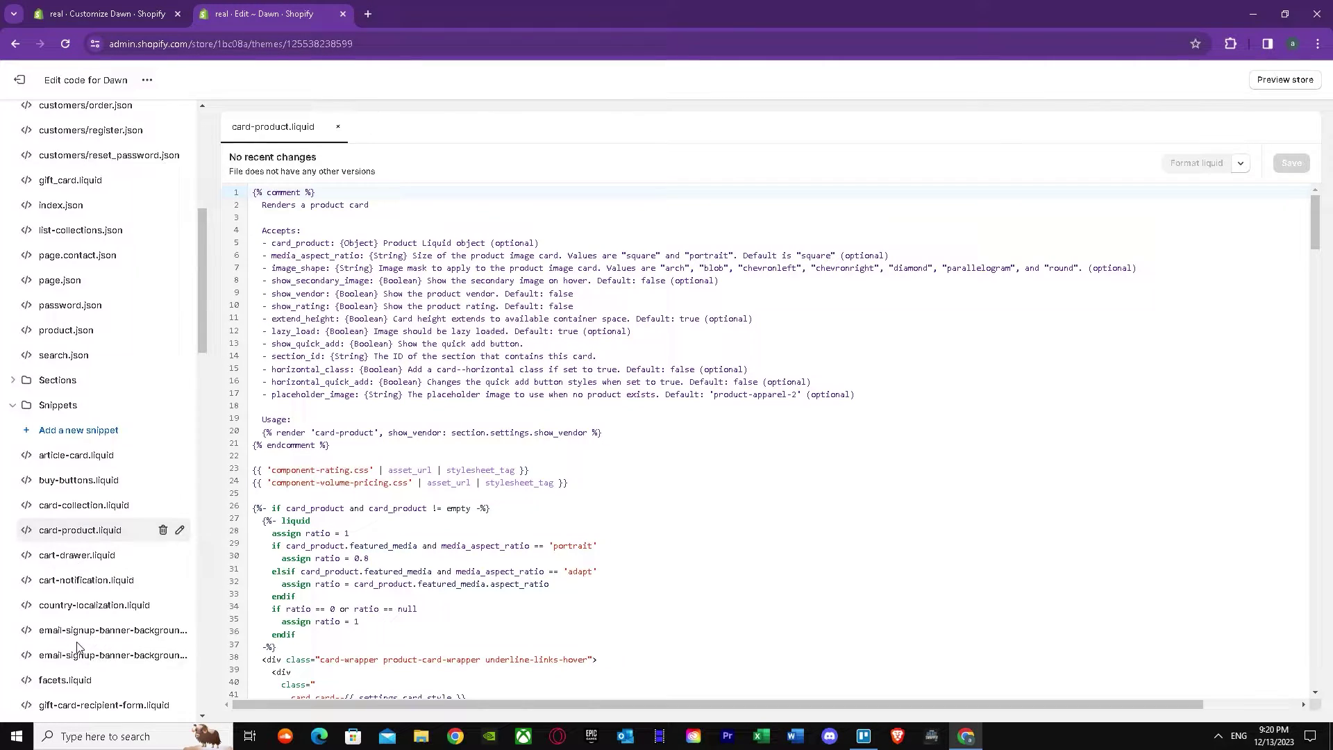
pyautogui.scroll(-2, 79, 648)
pyautogui.scroll(-4, 79, 646)
pyautogui.scroll(-5, 79, 644)
pyautogui.scroll(-5, 81, 641)
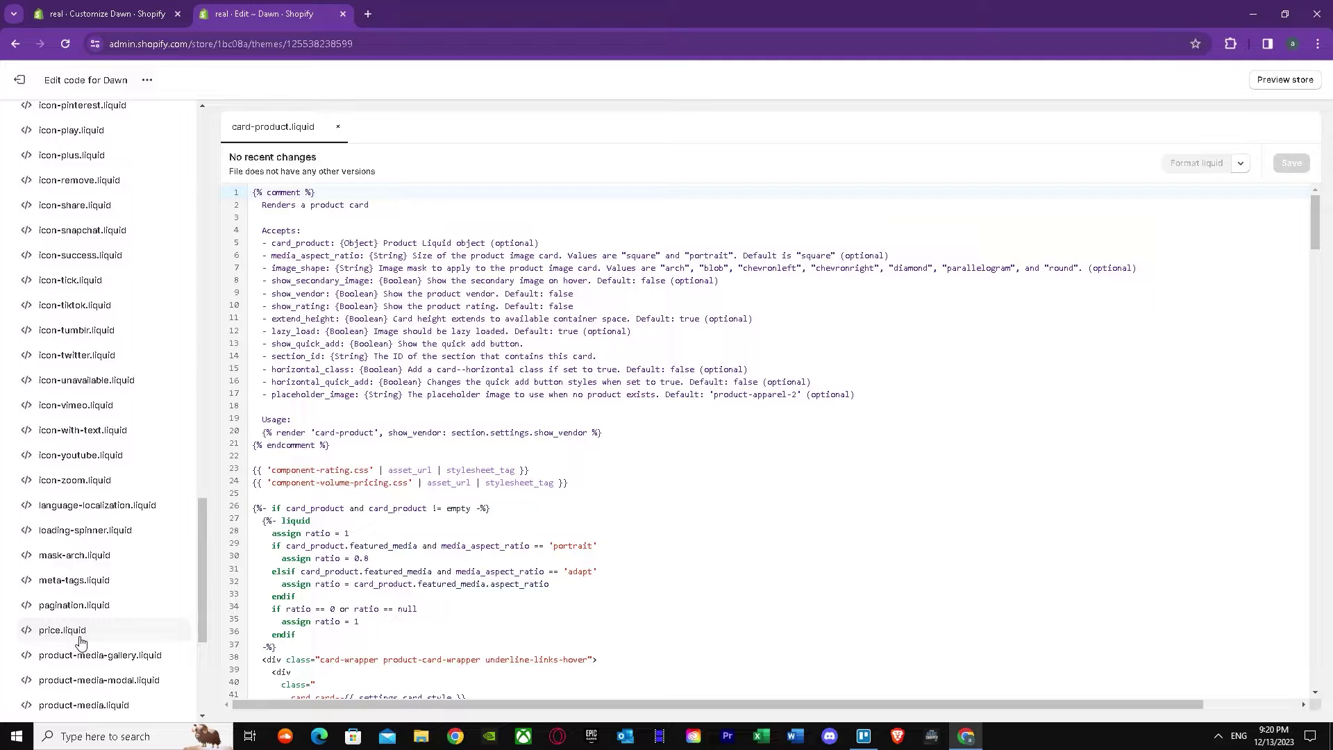
pyautogui.scroll(-2, 80, 641)
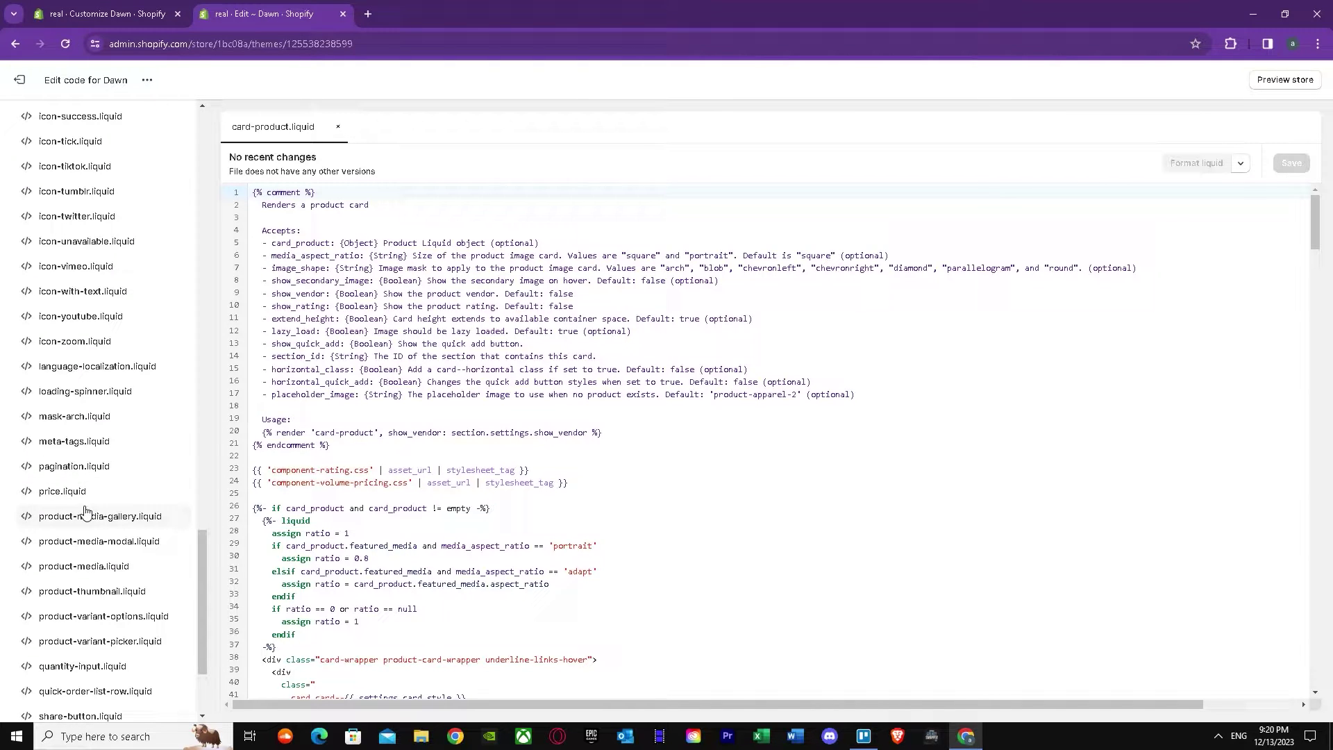
pyautogui.scroll(-1, 87, 525)
pyautogui.scroll(-1, 99, 516)
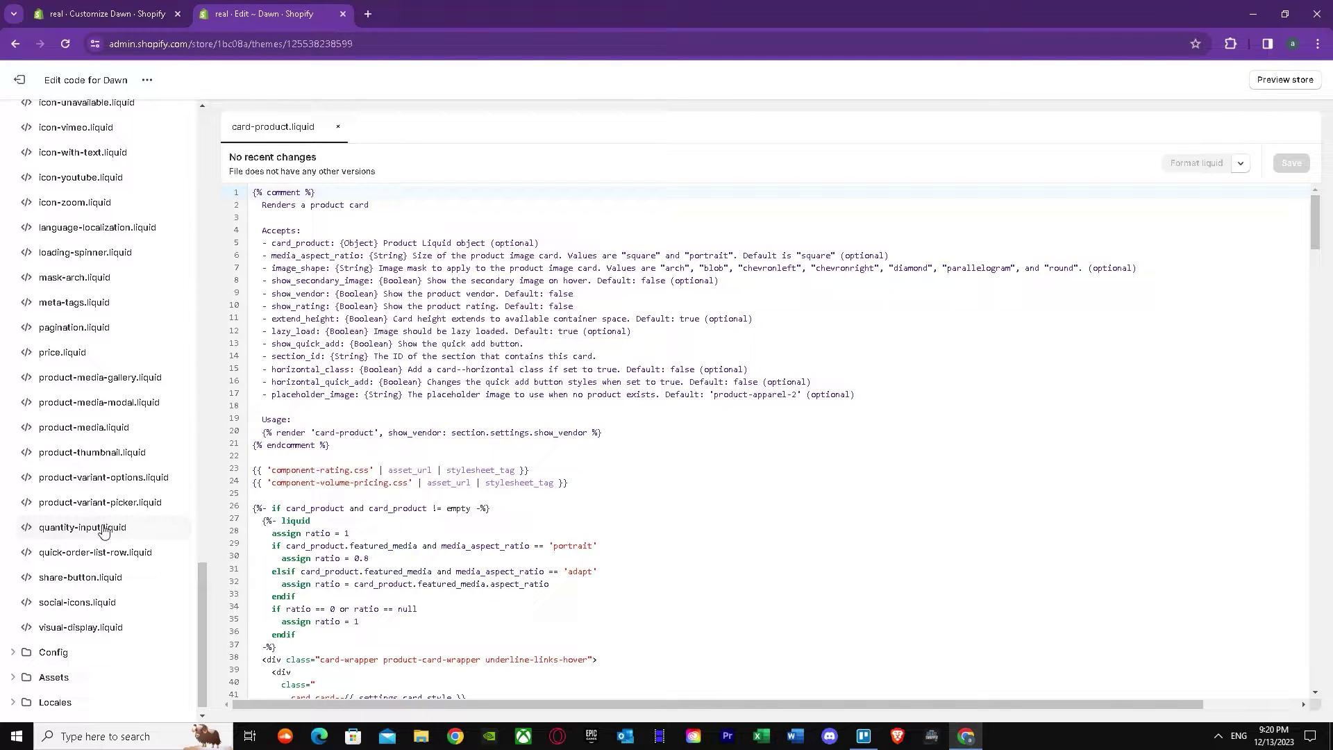
pyautogui.scroll(1, 91, 449)
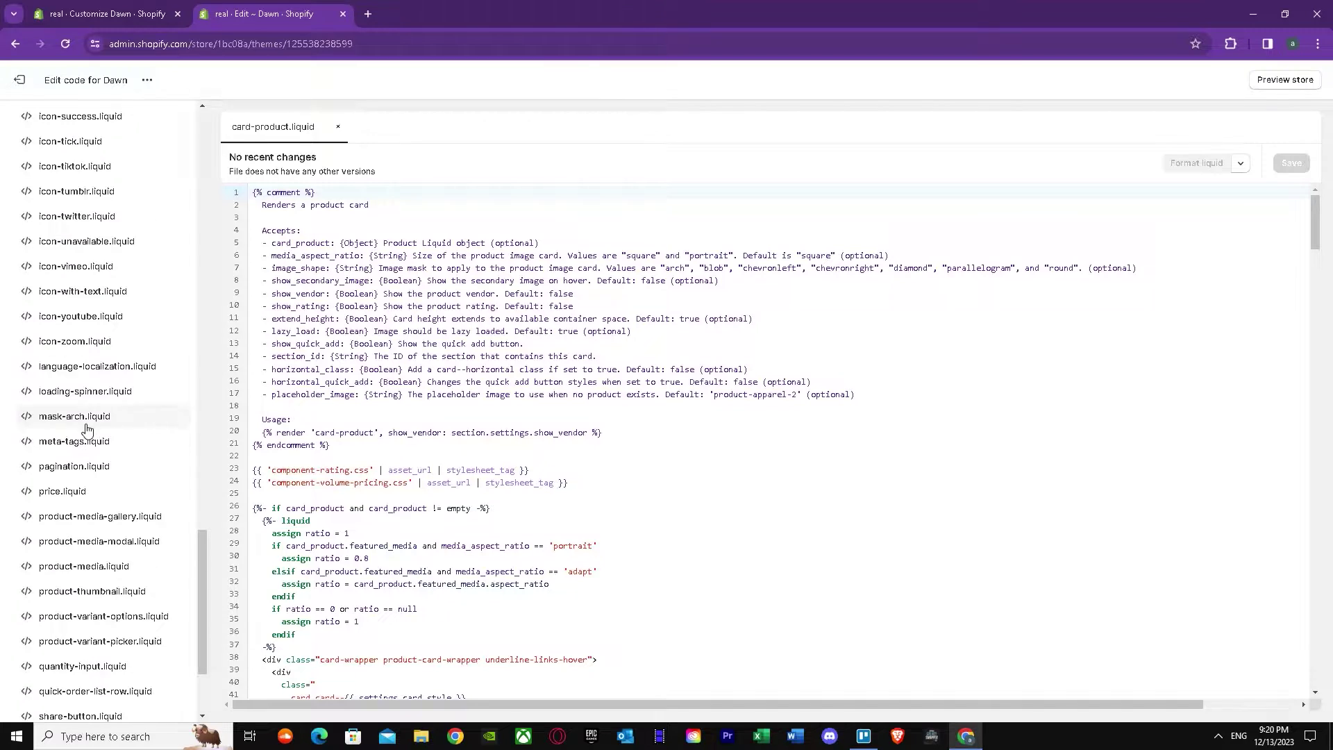
pyautogui.scroll(1, 93, 429)
pyautogui.scroll(1, 104, 447)
pyautogui.scroll(-2, 104, 448)
pyautogui.scroll(-1, 108, 534)
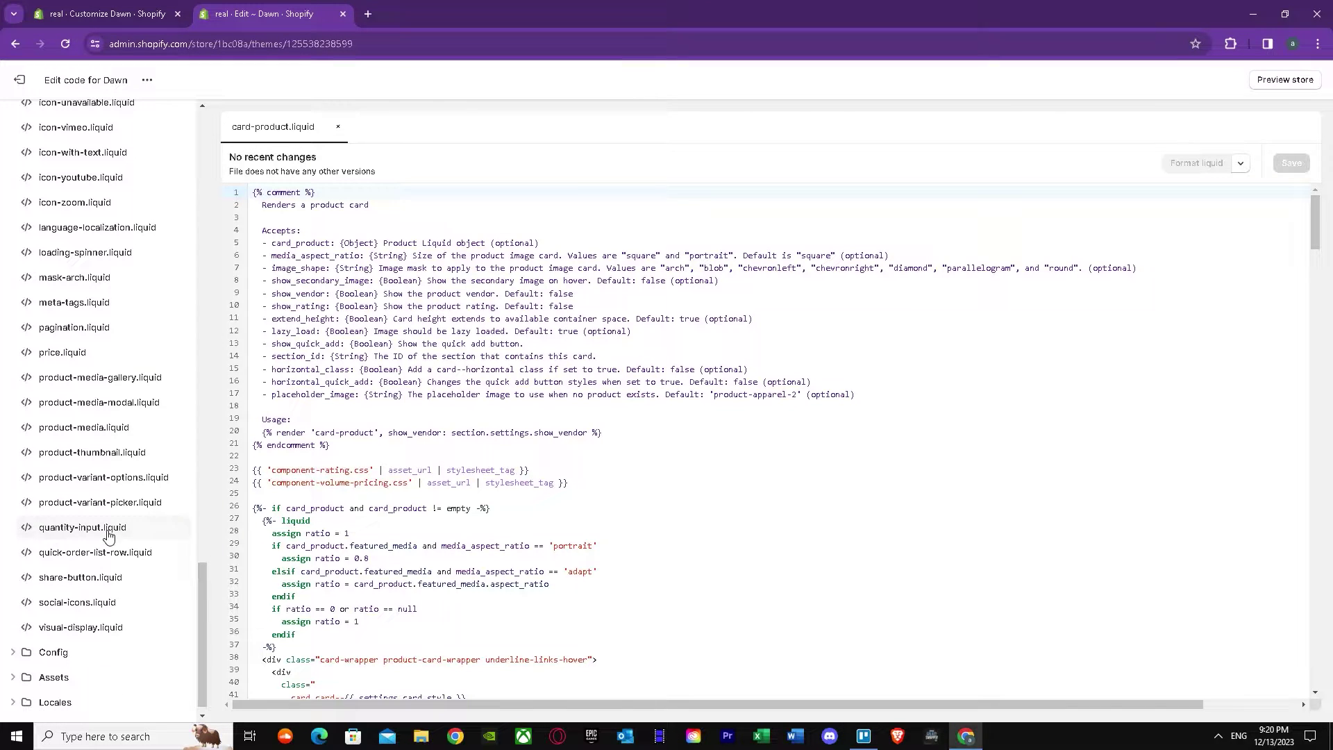
pyautogui.scroll(1, 132, 431)
pyautogui.scroll(2, 120, 431)
pyautogui.scroll(2, 115, 431)
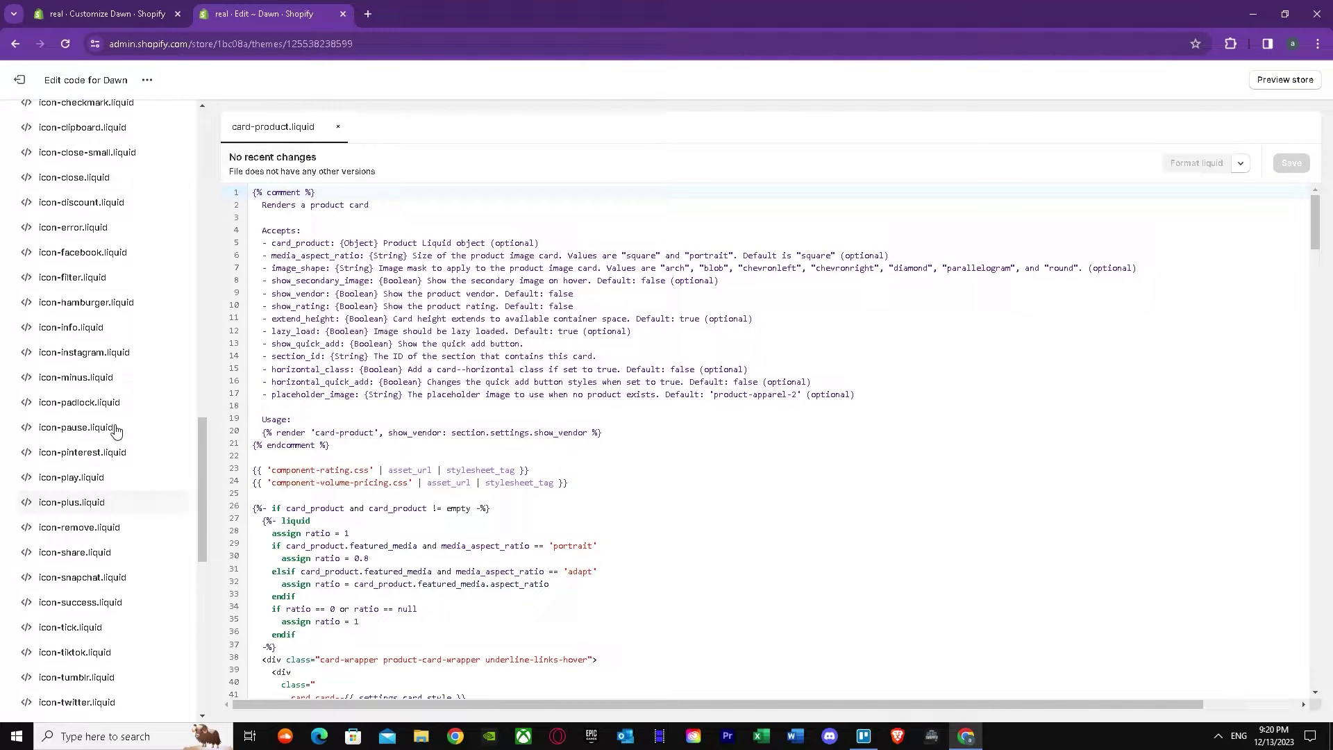
pyautogui.scroll(2, 114, 431)
pyautogui.scroll(2, 113, 431)
pyautogui.scroll(1, 89, 302)
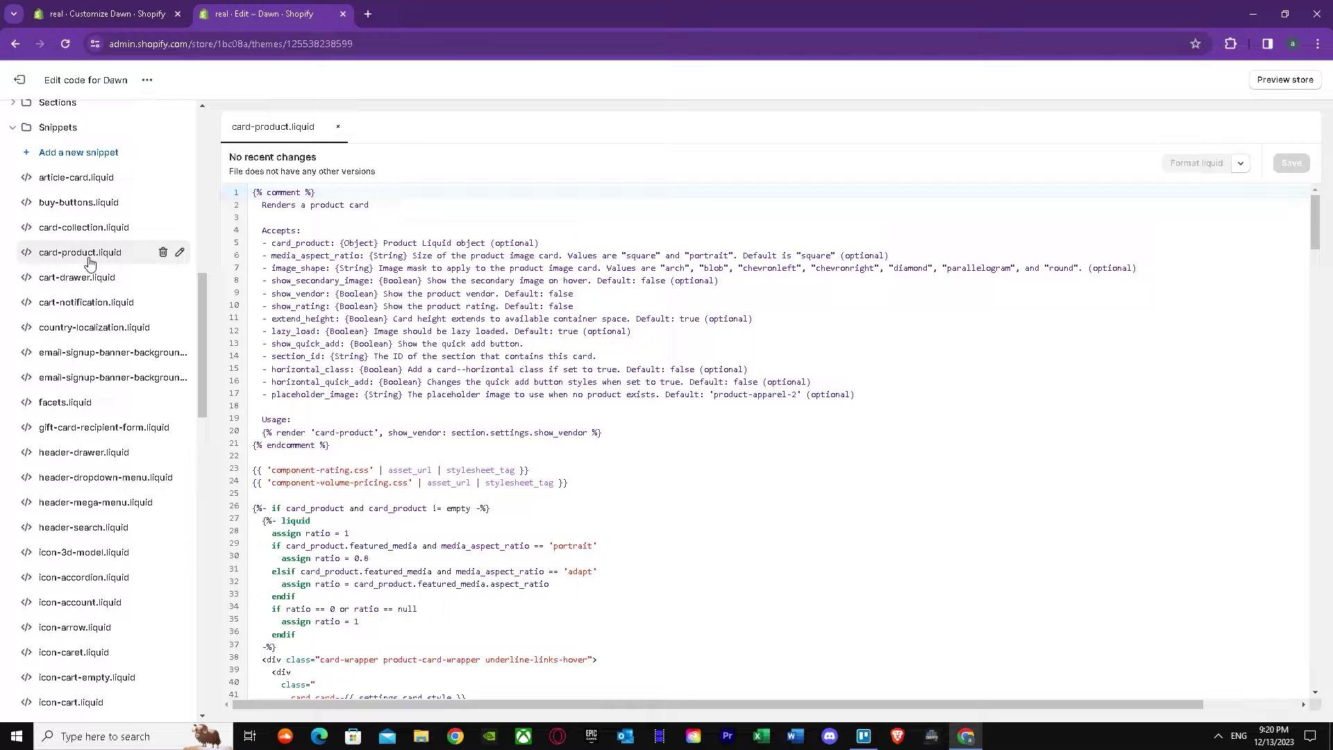
# - Delete the products.product.on_sale label code from line 135 of card-product.liquid
pyautogui.click(89, 262)
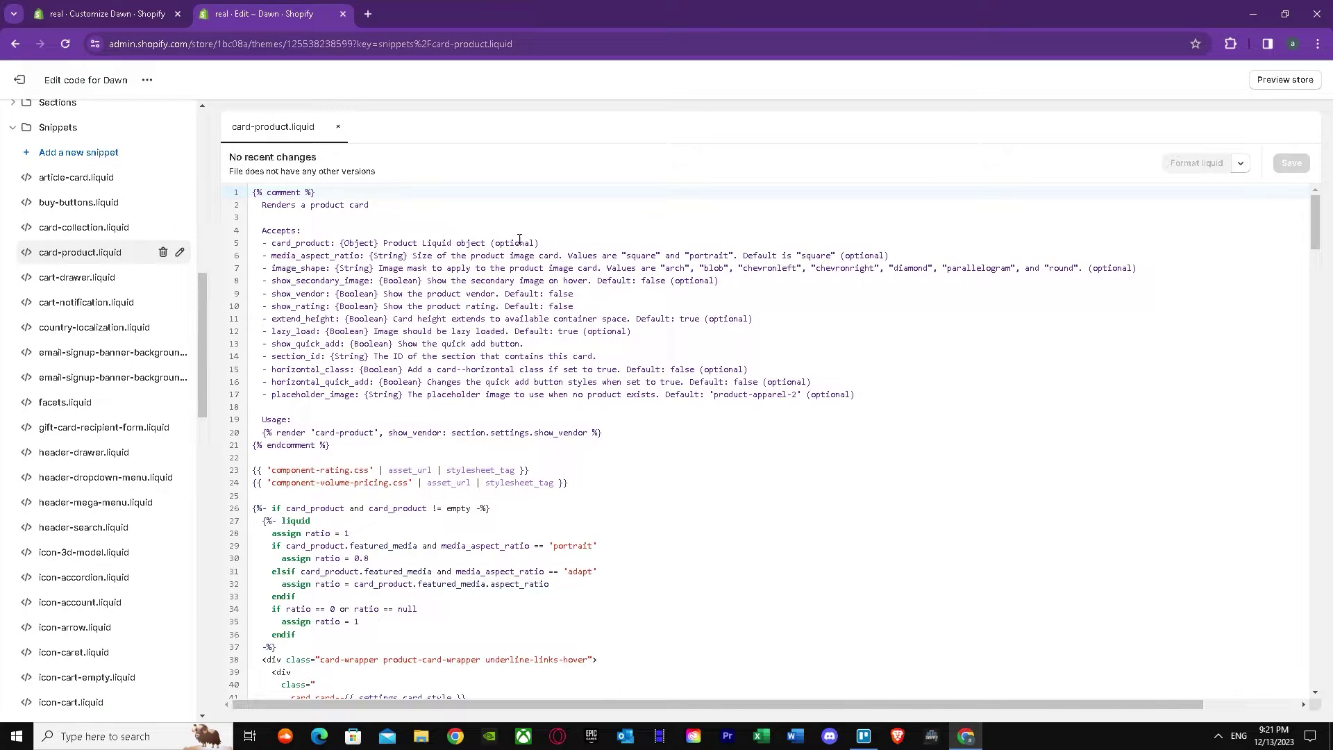
pyautogui.scroll(-4, 517, 242)
pyautogui.scroll(-3, 542, 263)
pyautogui.scroll(-3, 541, 271)
pyautogui.scroll(-3, 540, 285)
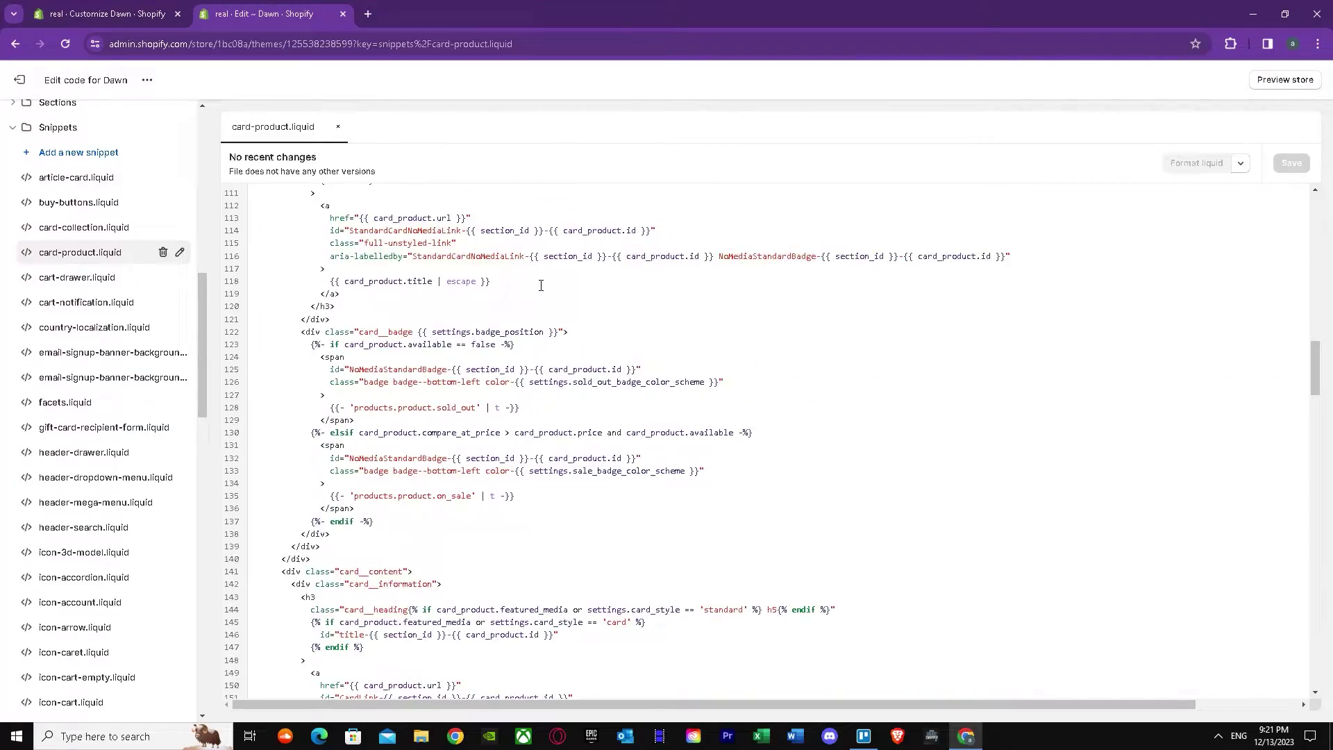
pyautogui.scroll(-3, 540, 285)
pyautogui.scroll(-2, 540, 284)
pyautogui.moveTo(1314, 433)
pyautogui.mouseDown()
pyautogui.moveTo(1310, 654)
pyautogui.moveTo(1276, 189)
pyautogui.mouseUp()
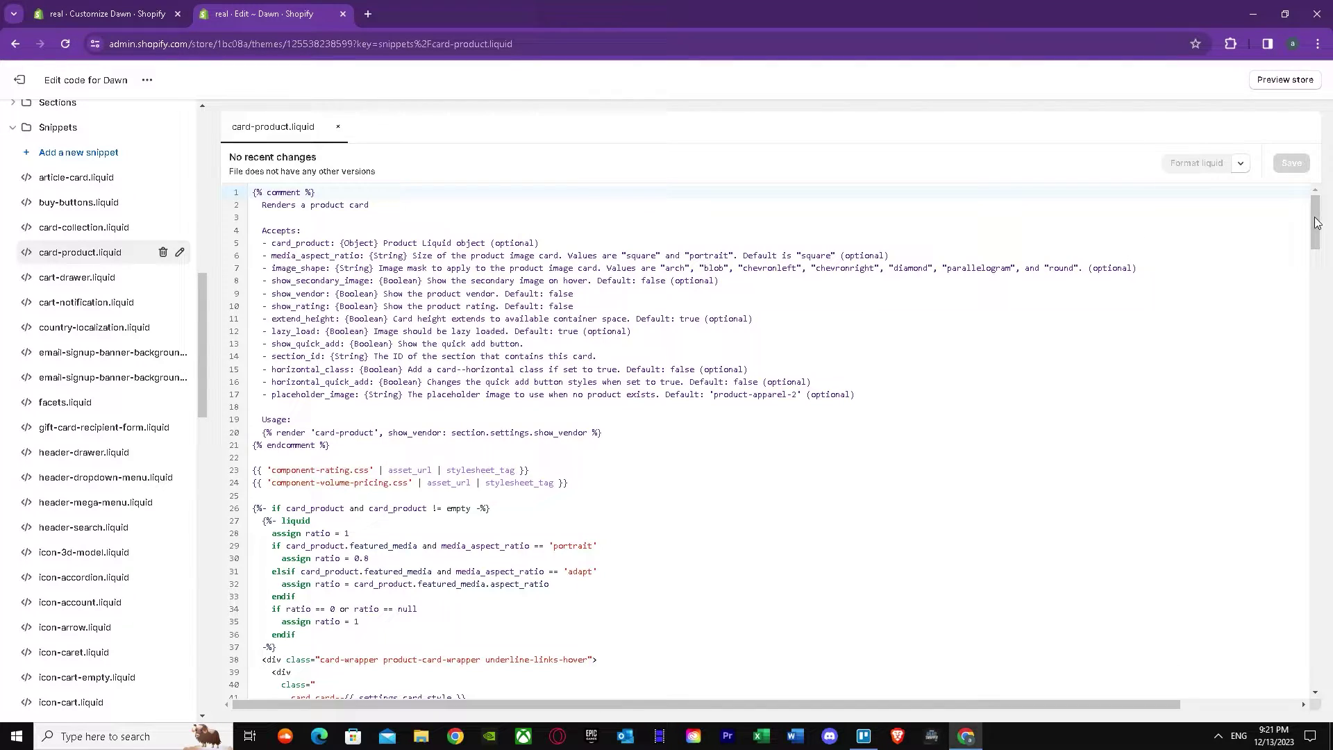
pyautogui.moveTo(1315, 221); pyautogui.dragTo(1315, 354)
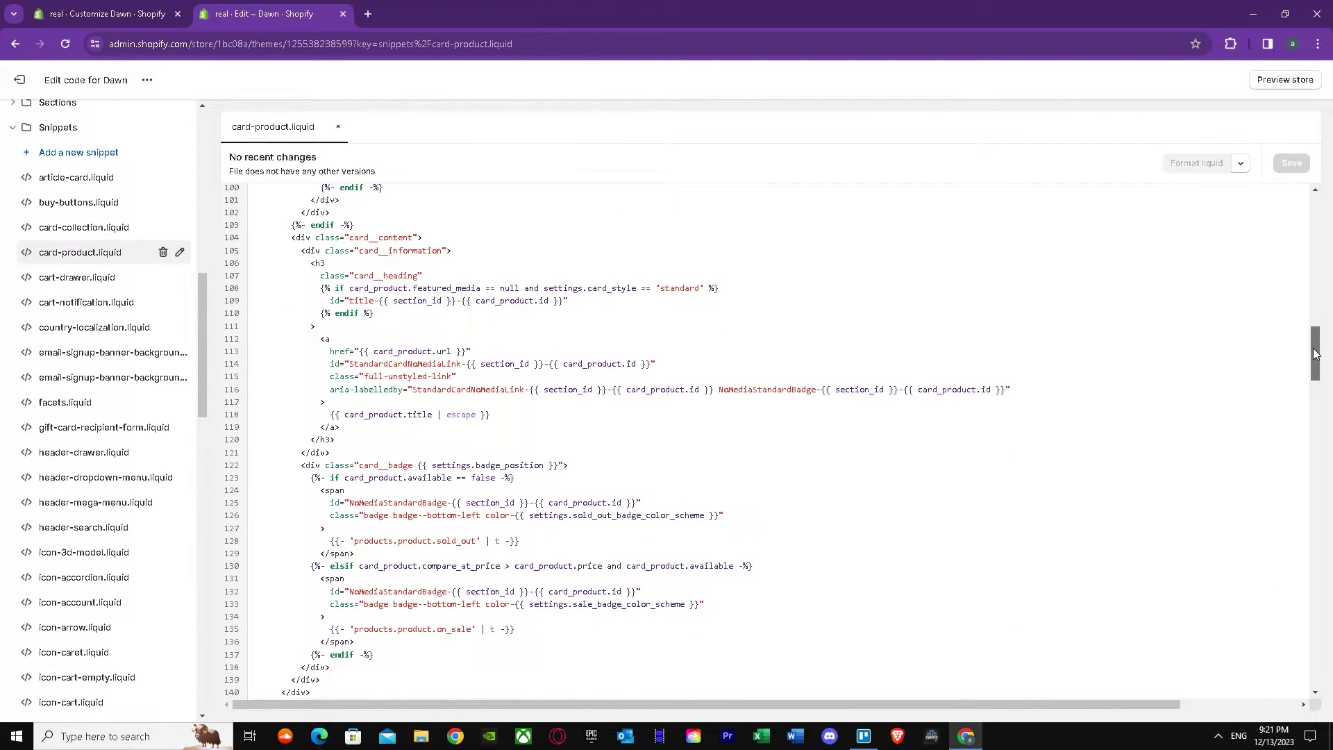
pyautogui.moveTo(1315, 354)
pyautogui.mouseDown()
pyautogui.moveTo(1285, 513)
pyautogui.moveTo(1312, 535)
pyautogui.moveTo(1310, 566)
pyautogui.mouseUp()
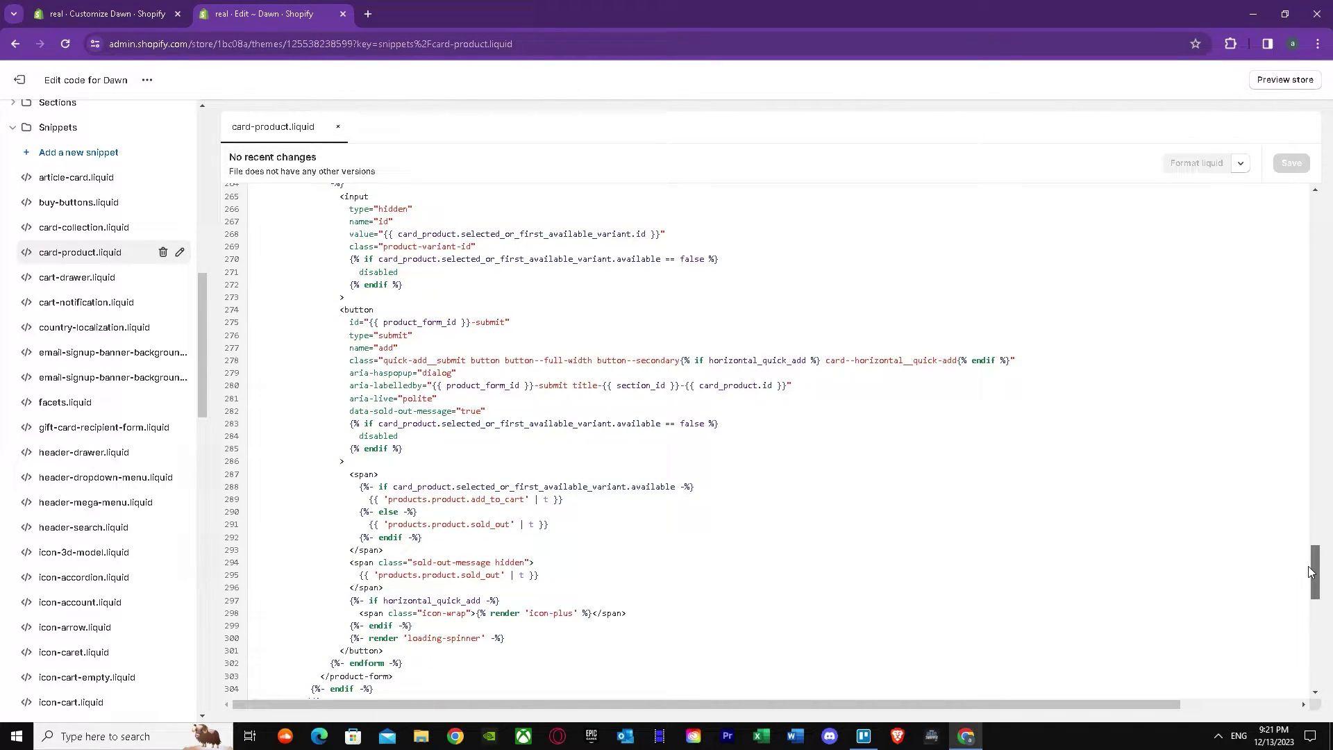
pyautogui.moveTo(1311, 571); pyautogui.dragTo(1318, 695)
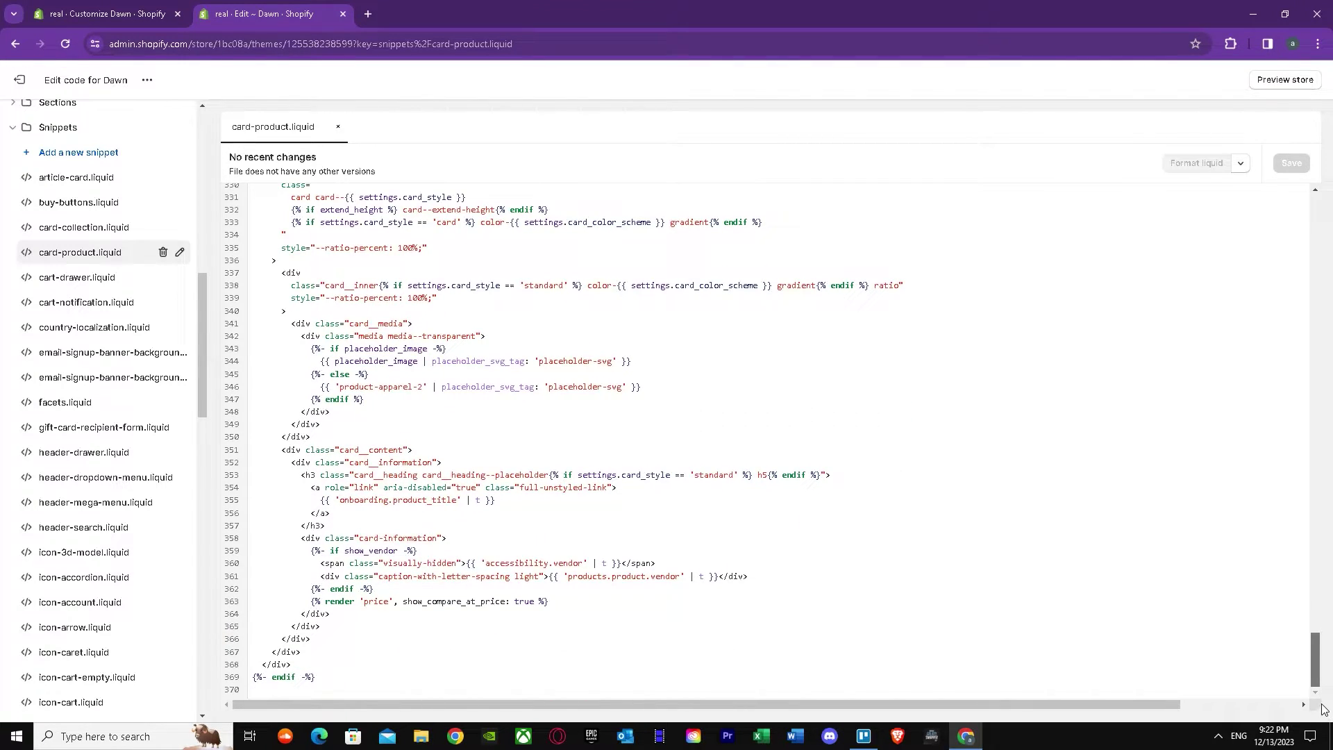
pyautogui.moveTo(1328, 663)
pyautogui.mouseDown()
pyautogui.moveTo(1326, 612)
pyautogui.moveTo(1319, 682)
pyautogui.mouseUp()
pyautogui.moveTo(1323, 684); pyautogui.dragTo(1325, 387)
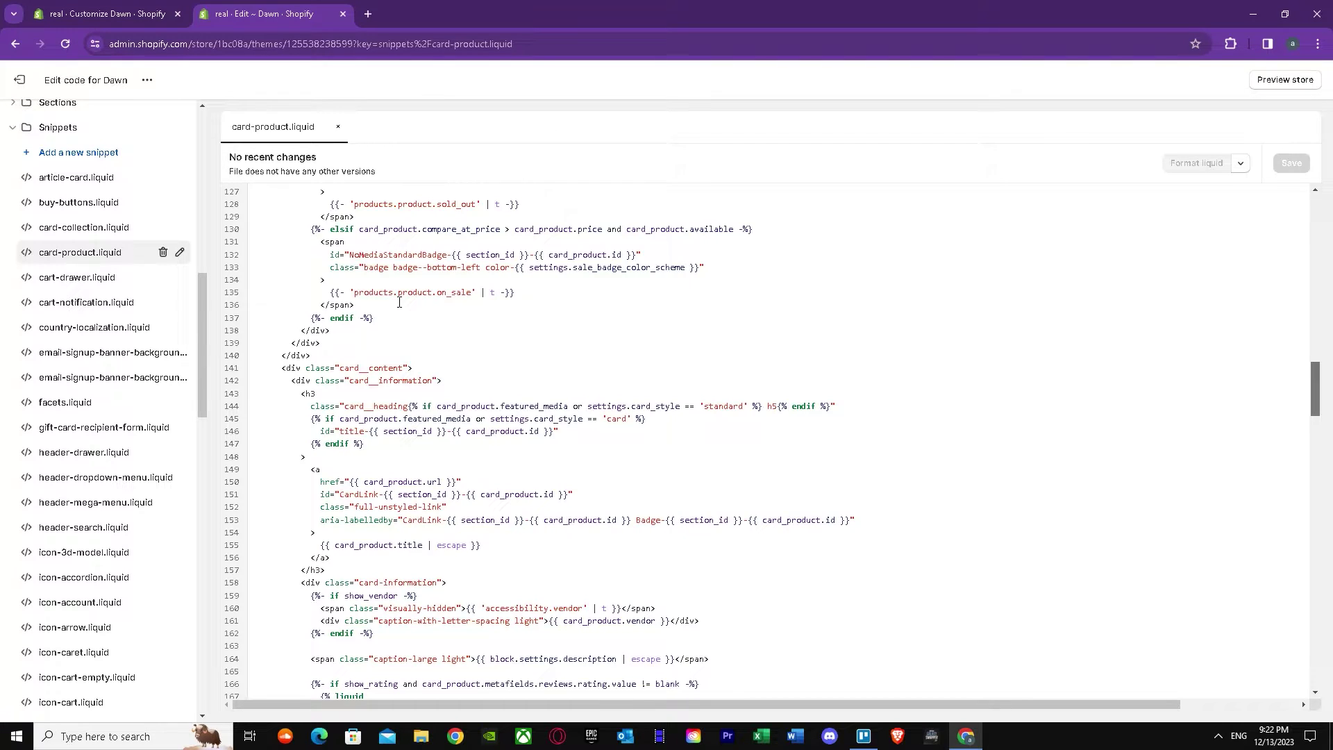
pyautogui.scroll(1, 436, 301)
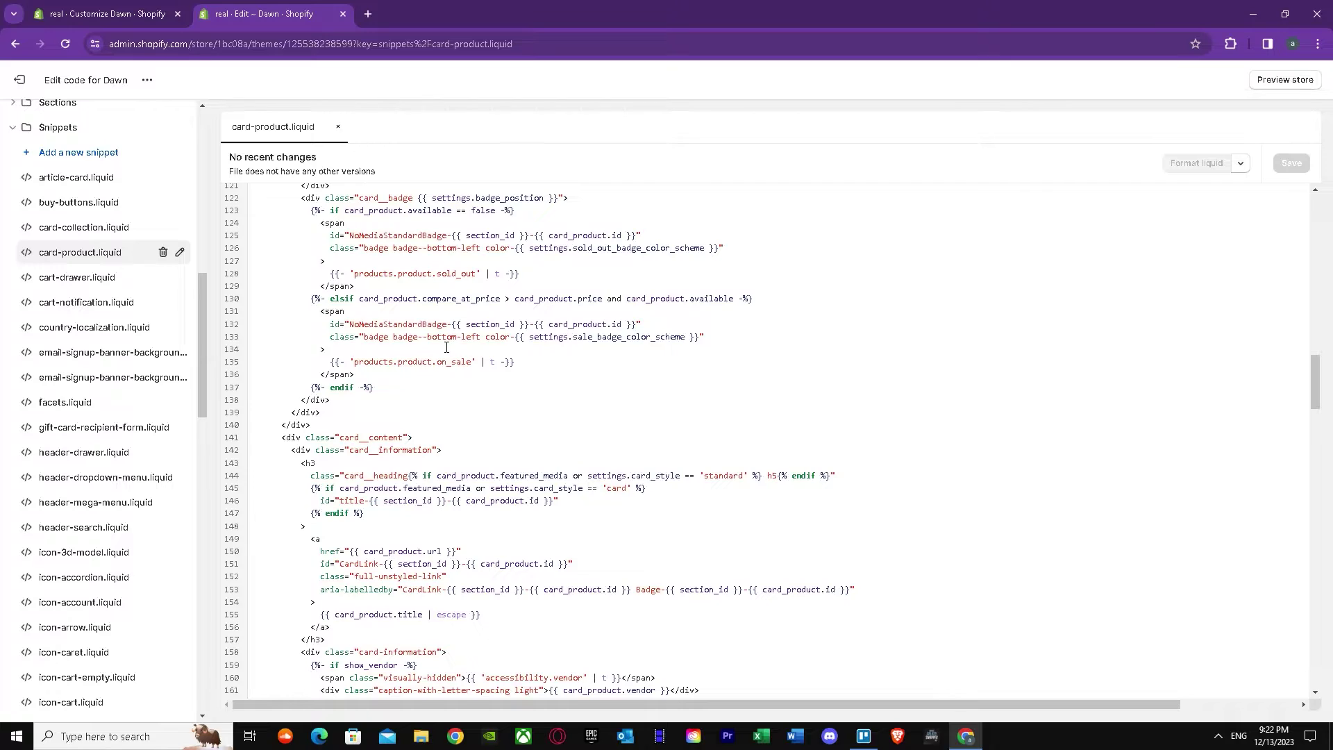
pyautogui.moveTo(526, 368); pyautogui.dragTo(332, 361)
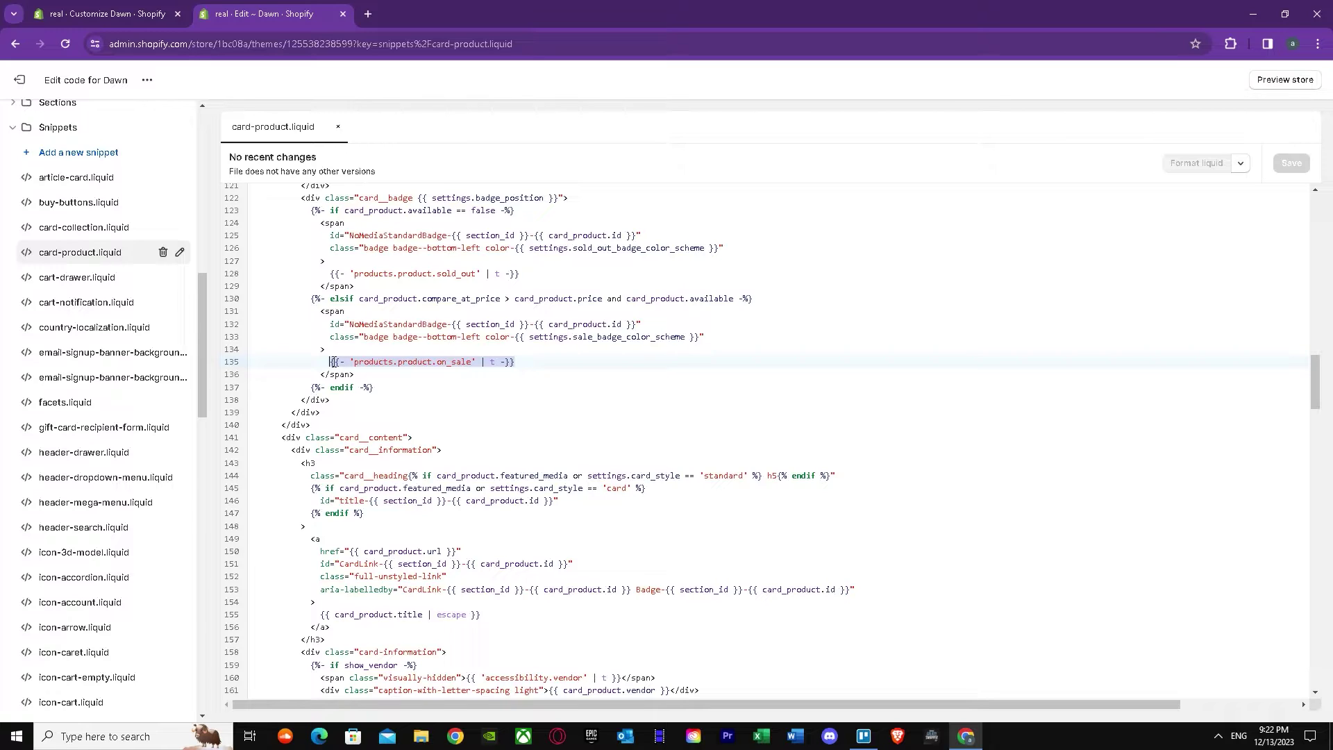
pyautogui.press('BackSpace')
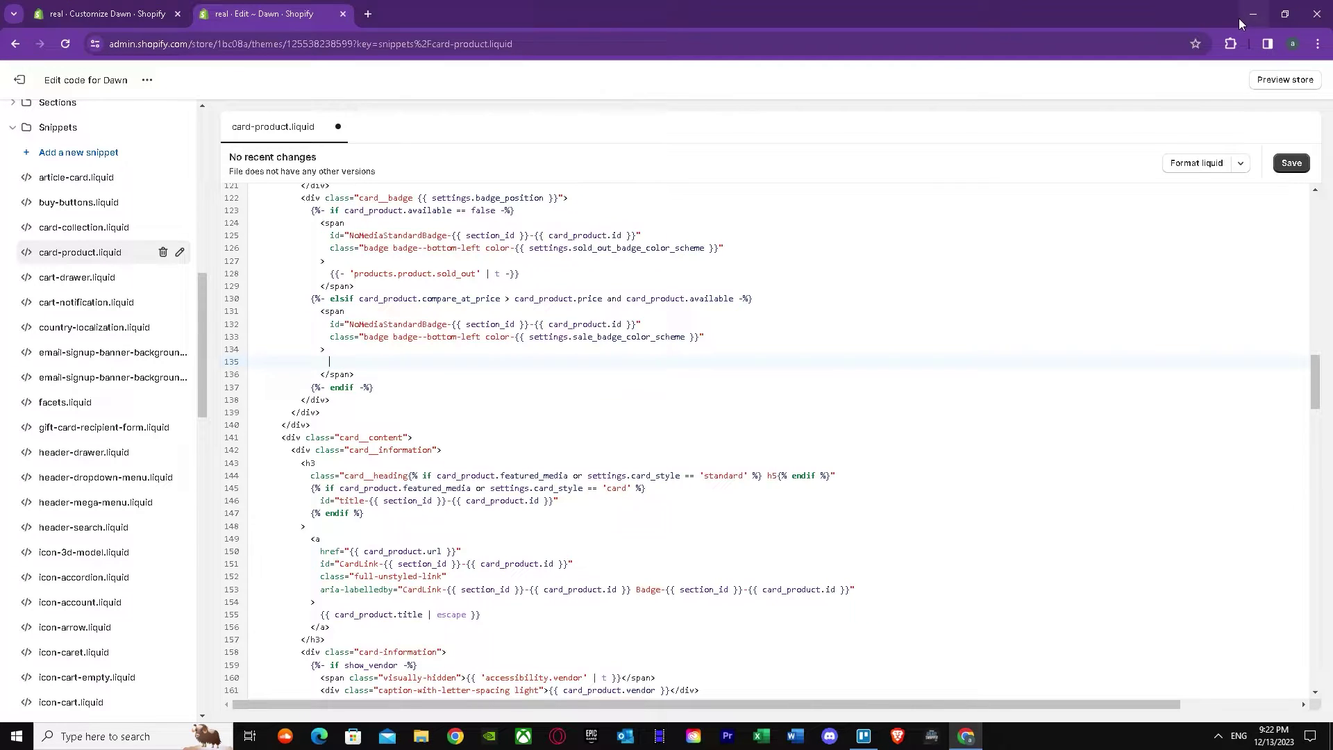
# - Copy the first discount-percentage Liquid expression from the desktop note file
pyautogui.click(1253, 15)
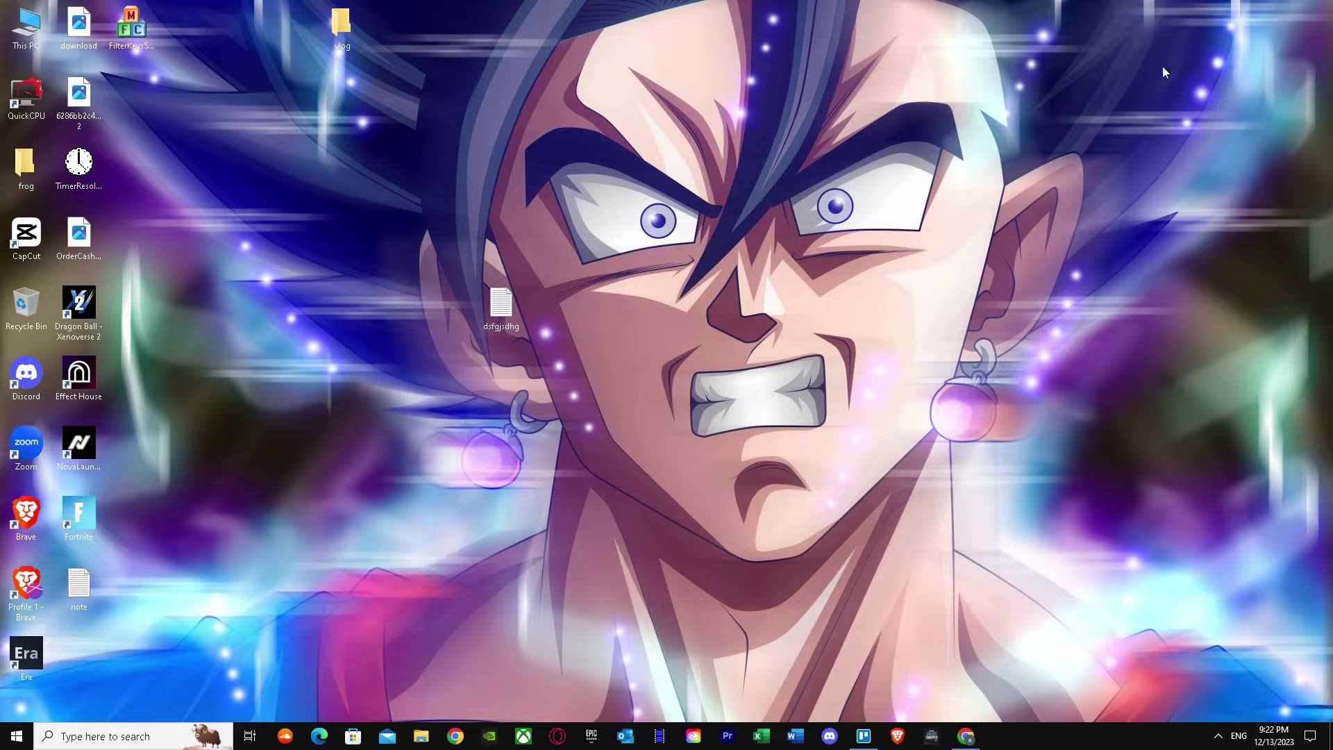
pyautogui.doubleClick(498, 306)
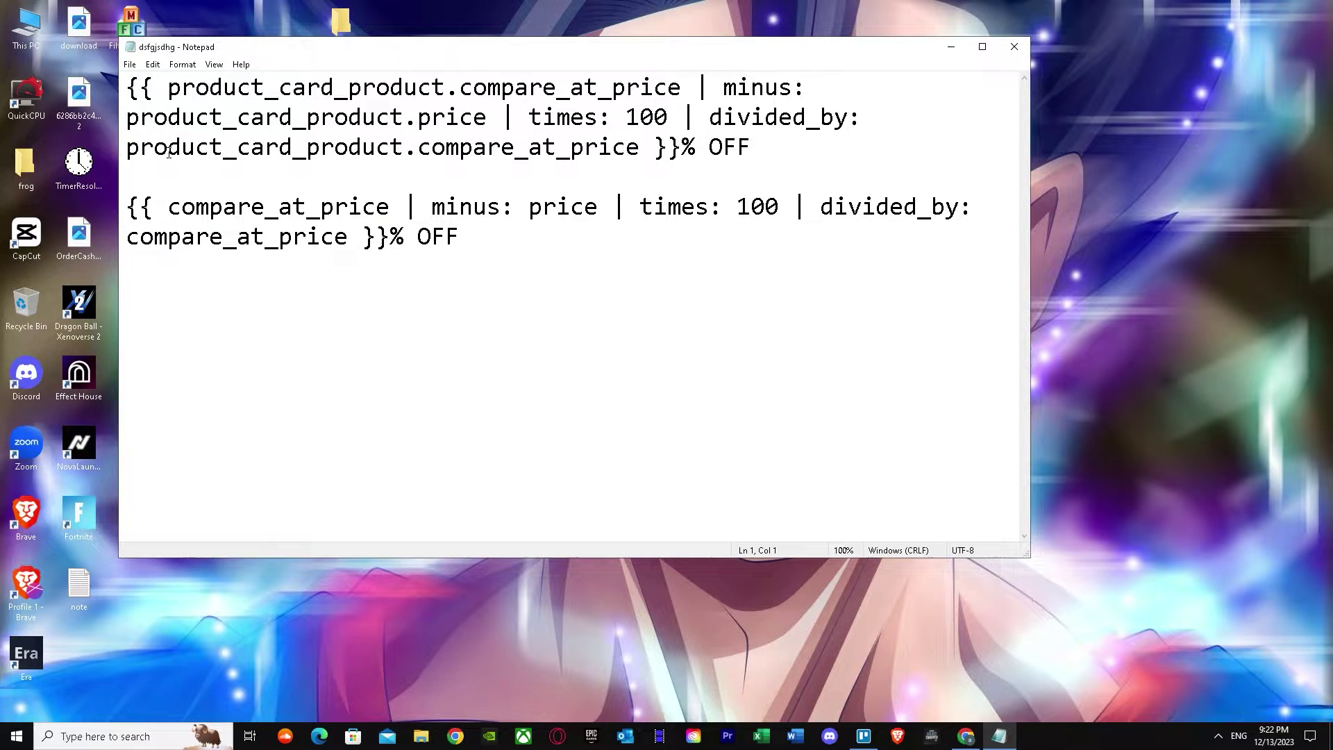
pyautogui.moveTo(126, 88); pyautogui.dragTo(751, 147)
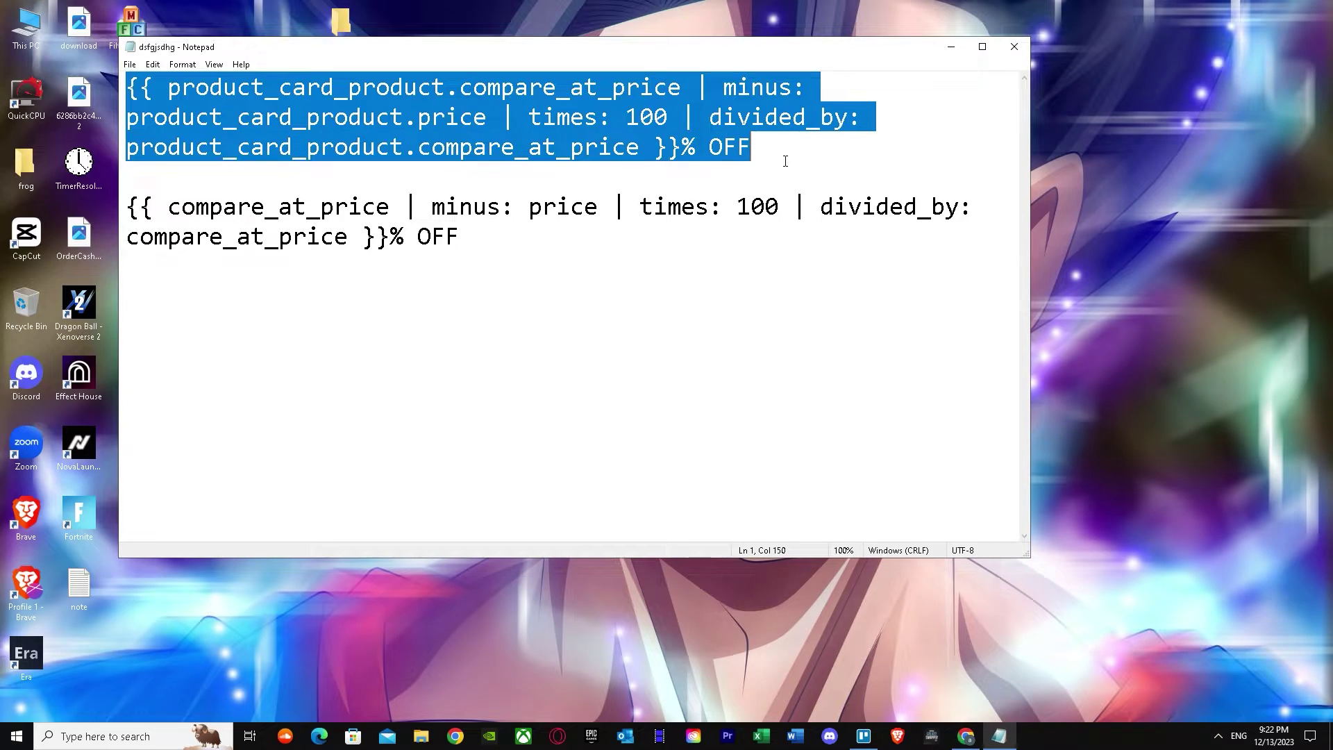
pyautogui.rightClick(671, 146)
pyautogui.click(696, 178)
pyautogui.click(950, 47)
# - Paste the % OFF expression into empty line 135 and save card-product.liquid
pyautogui.click(966, 737)
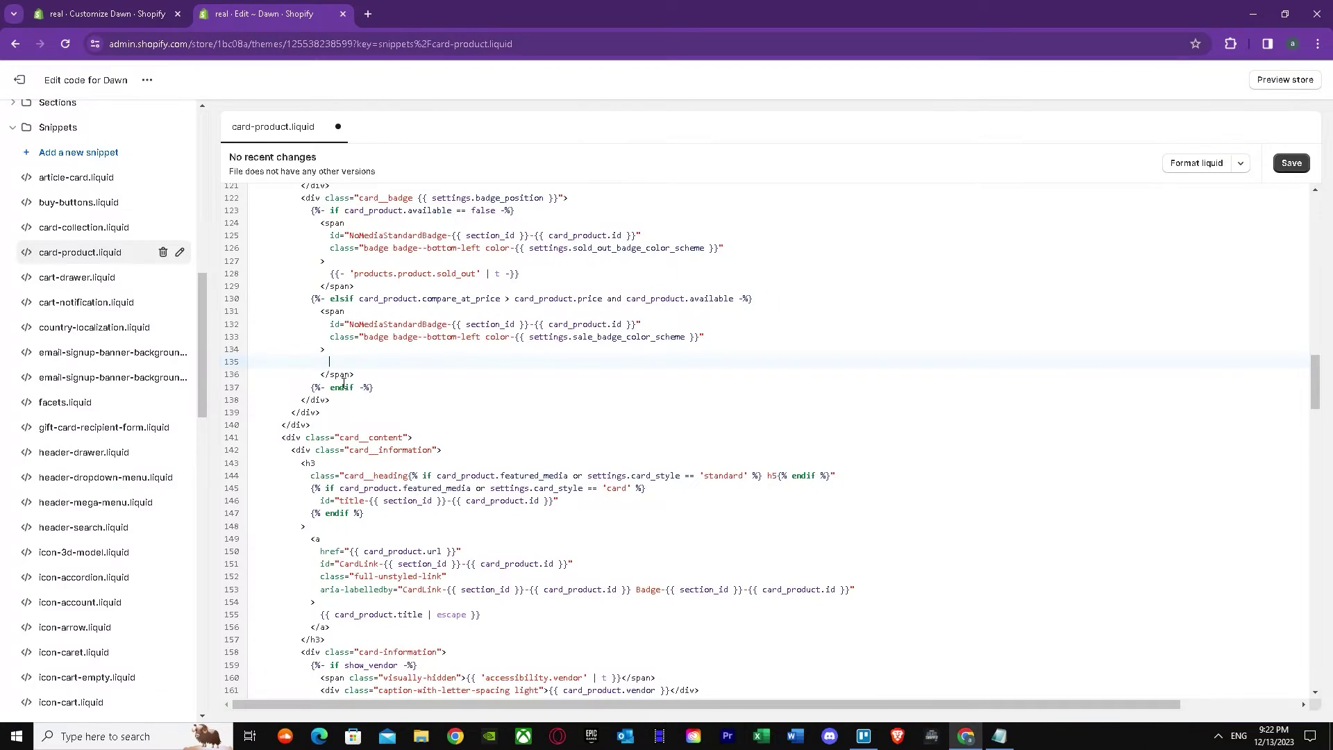
pyautogui.rightClick(336, 360)
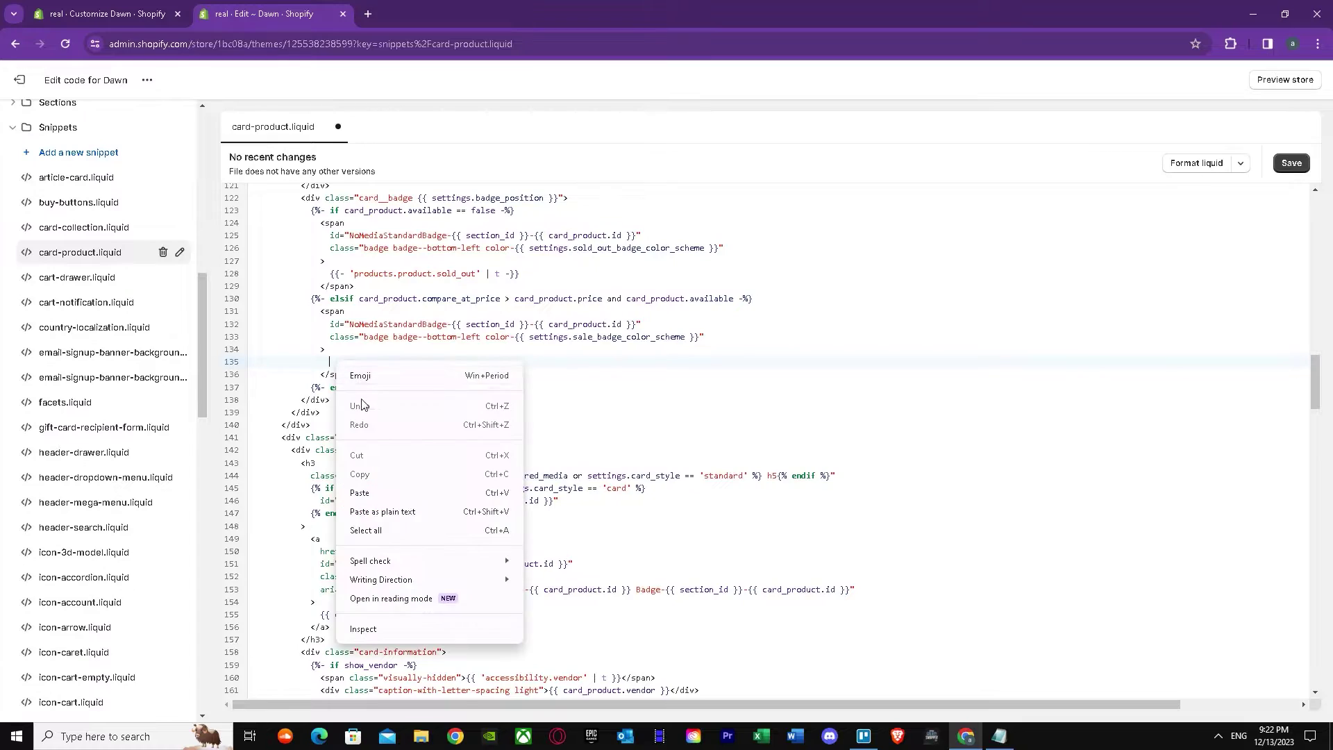
pyautogui.click(372, 491)
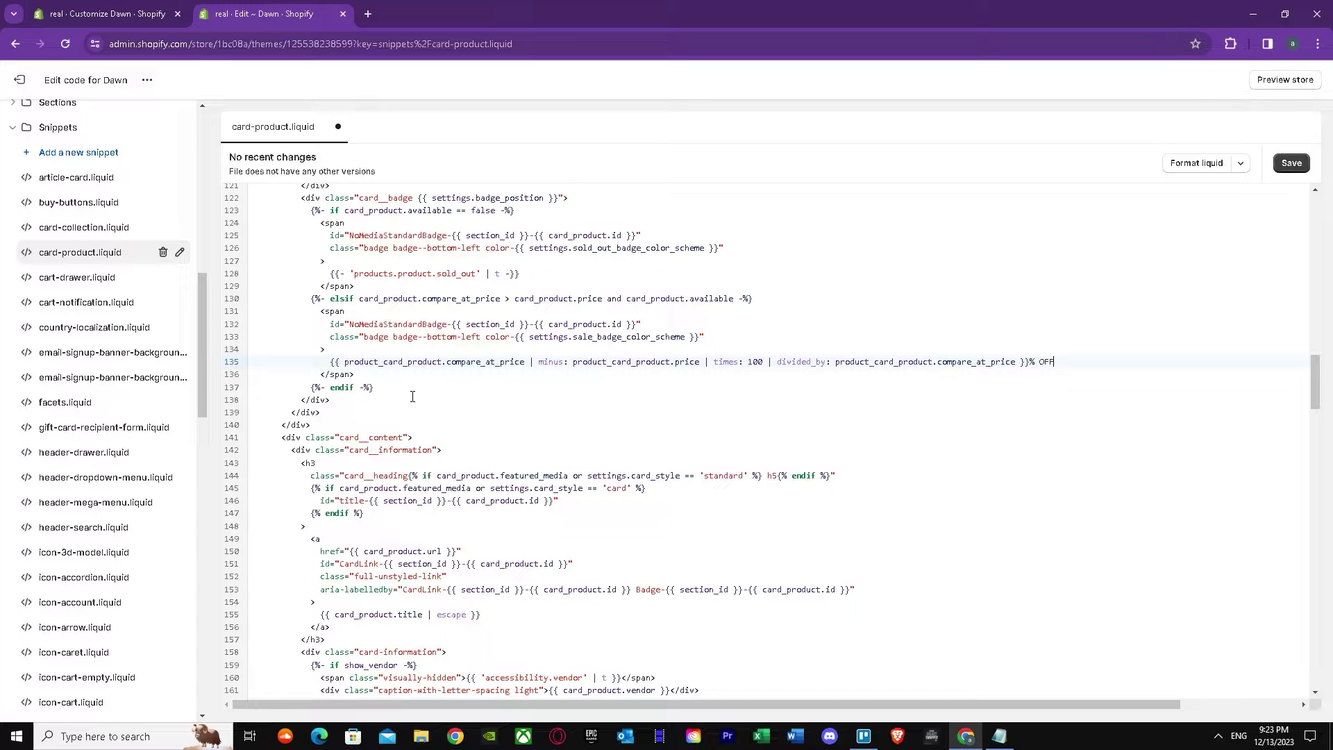
pyautogui.click(1291, 165)
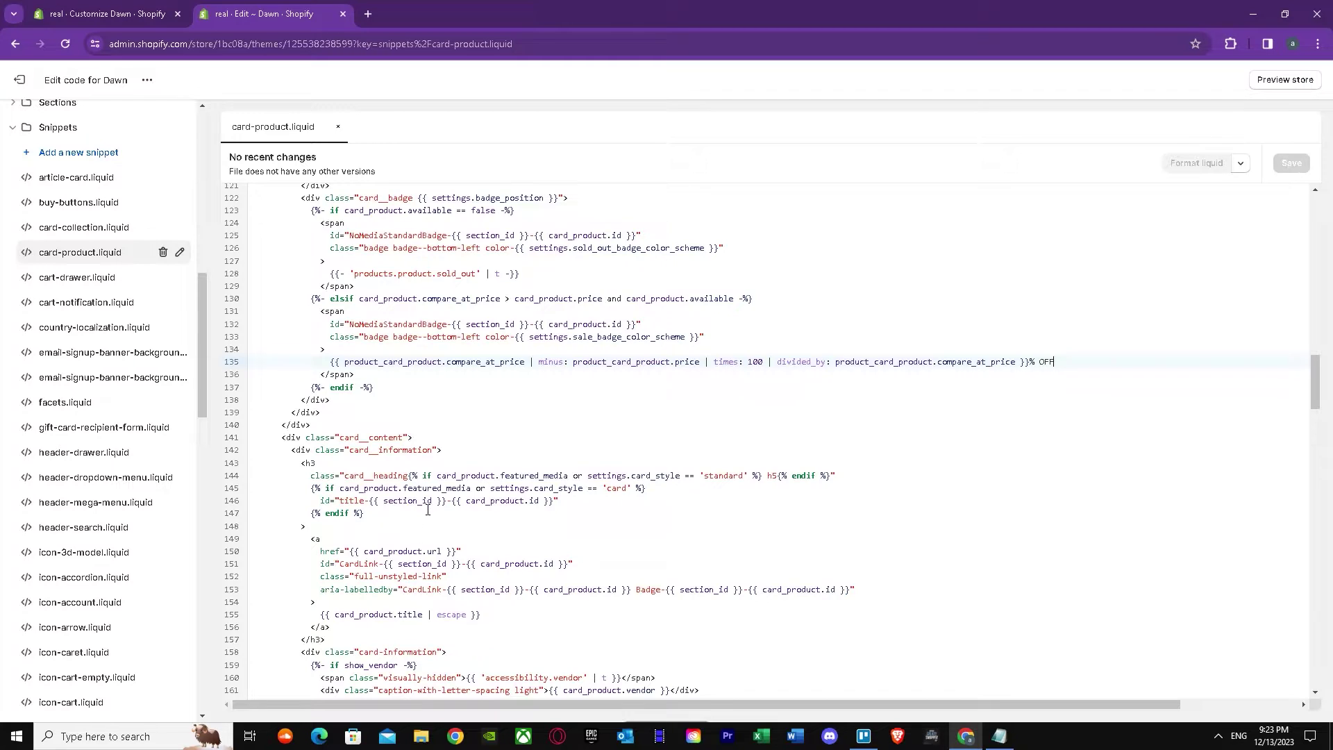
pyautogui.hotkey('alt', 'Tab')
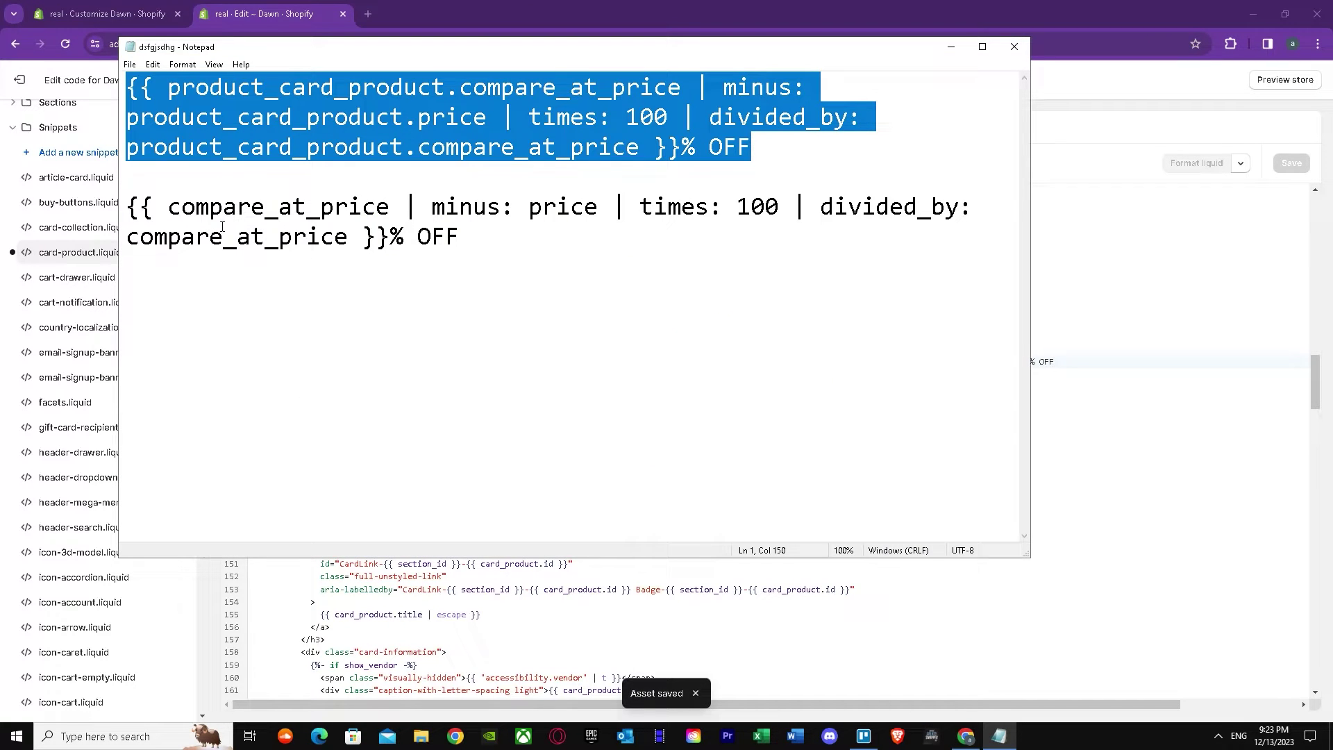
pyautogui.click(950, 46)
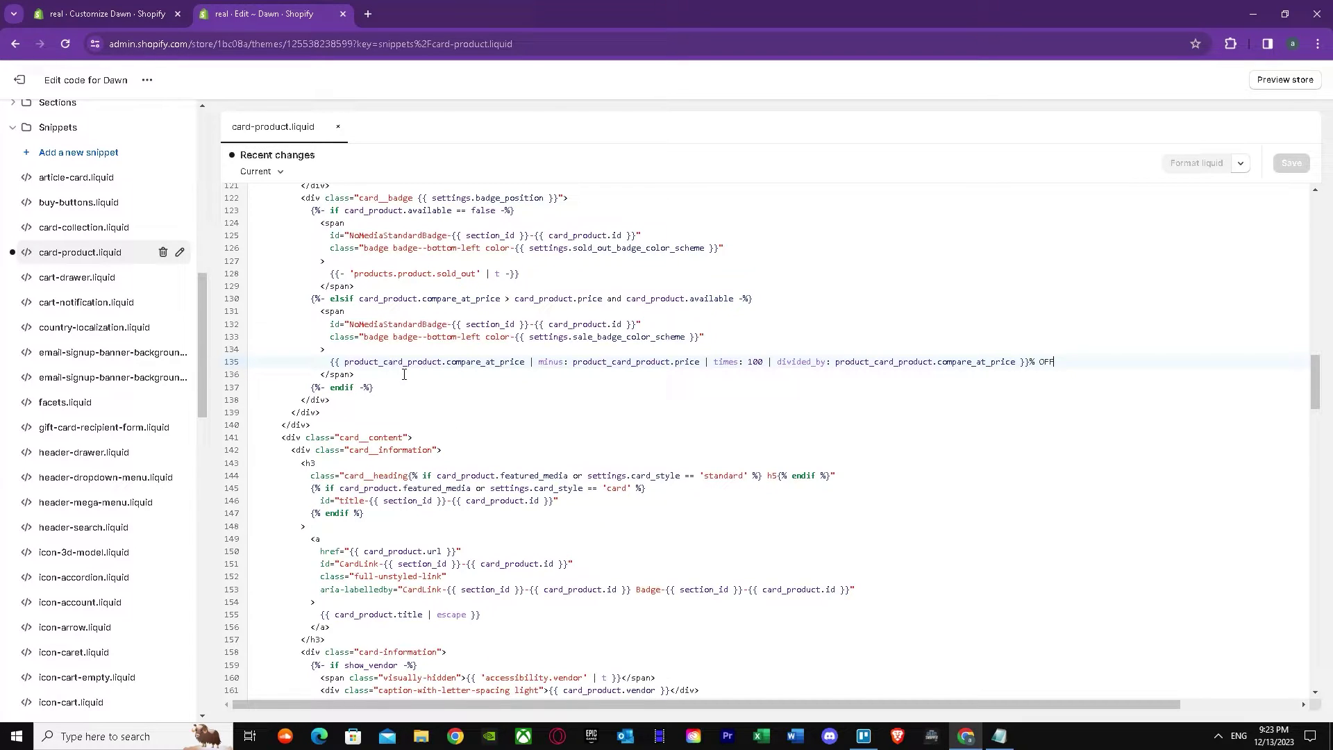
pyautogui.scroll(1, 415, 341)
pyautogui.scroll(-1, 416, 364)
pyautogui.scroll(-1, 417, 399)
pyautogui.scroll(-1, 417, 401)
pyautogui.scroll(-1, 417, 421)
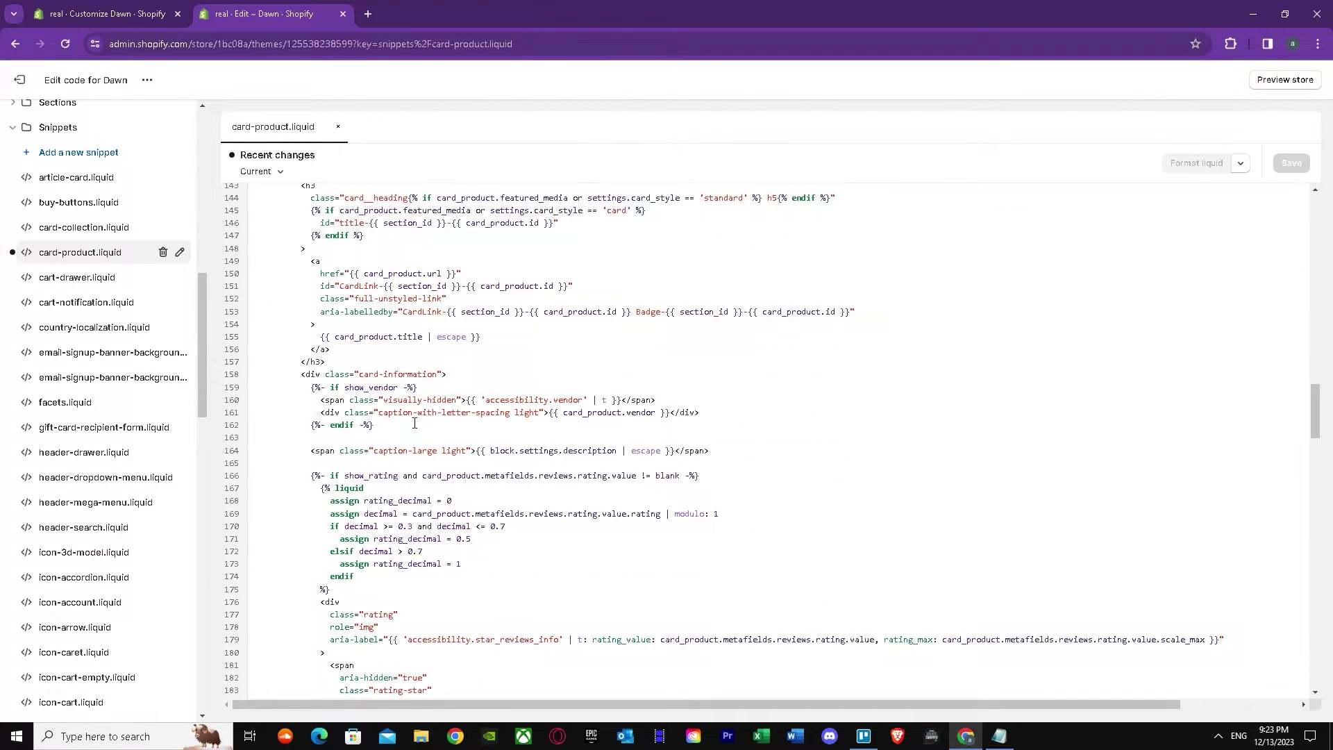
pyautogui.scroll(-1, 415, 422)
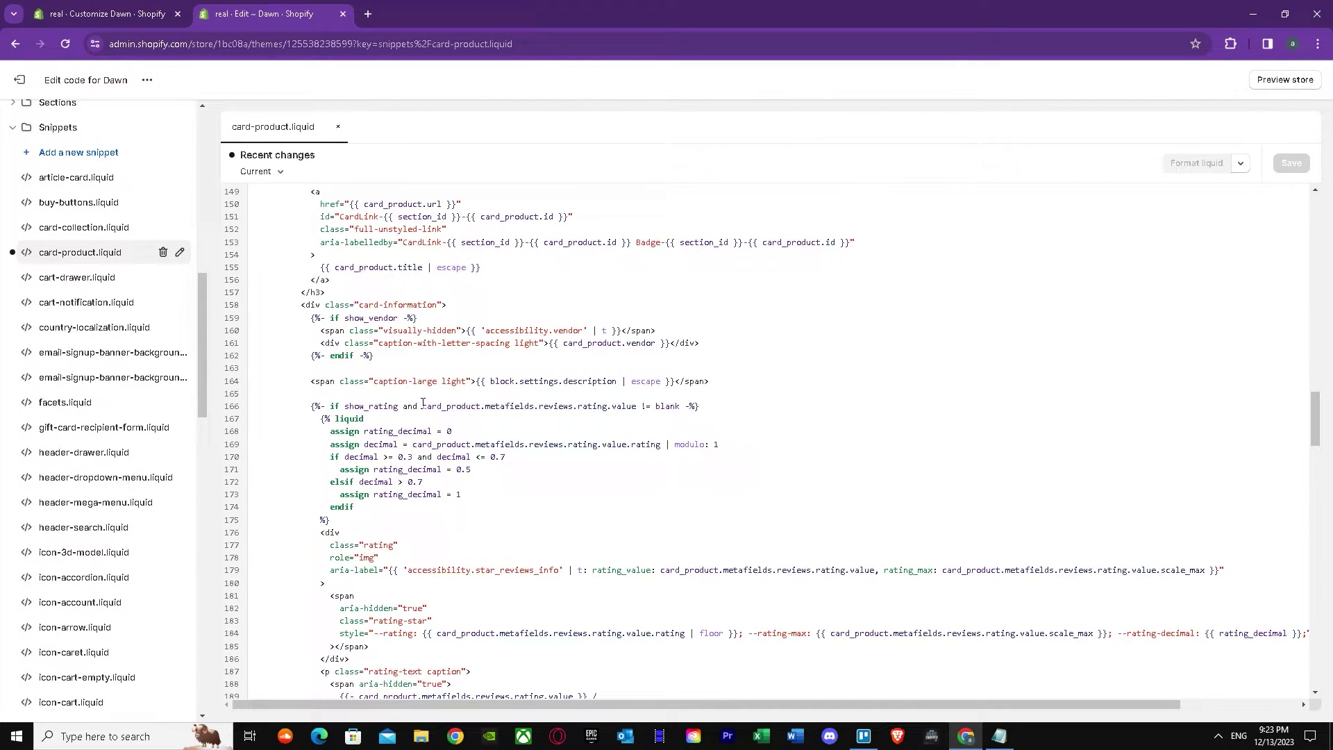
pyautogui.scroll(-1, 421, 404)
pyautogui.scroll(-2, 420, 411)
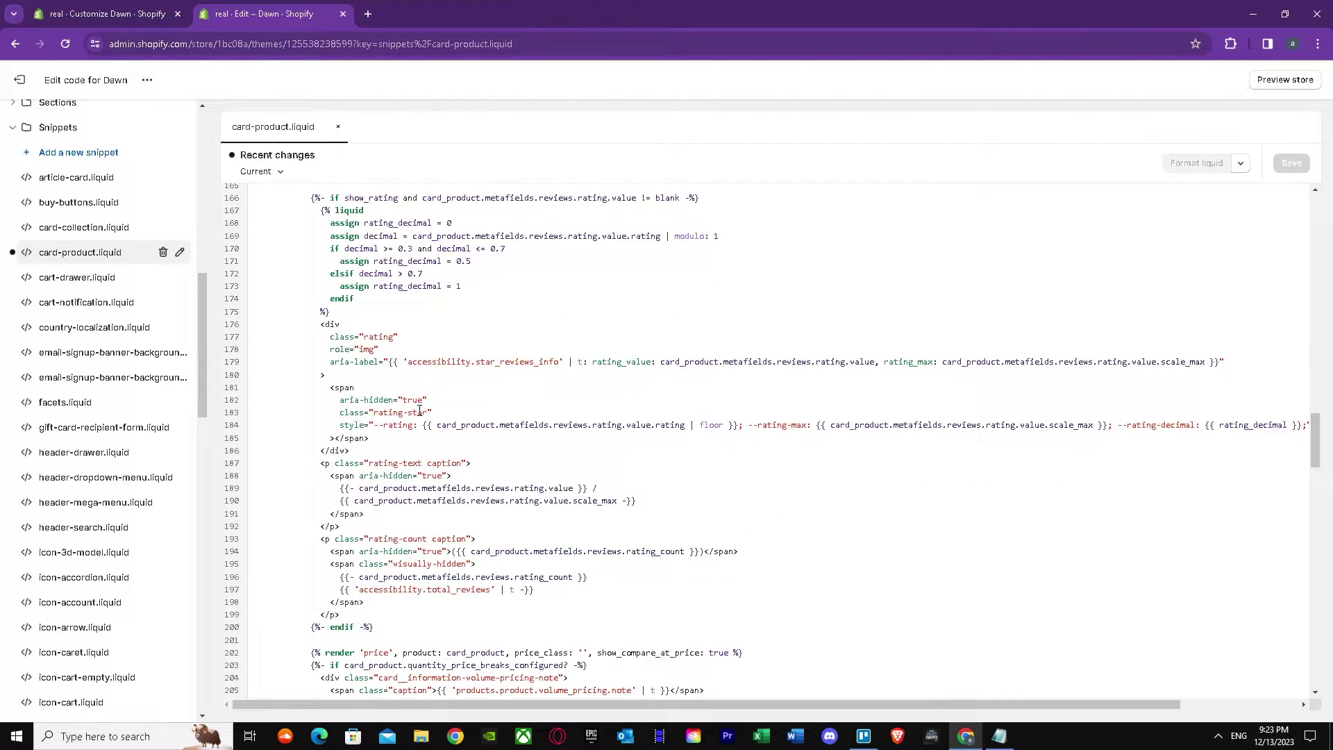
pyautogui.scroll(-1, 419, 411)
pyautogui.scroll(-1, 435, 446)
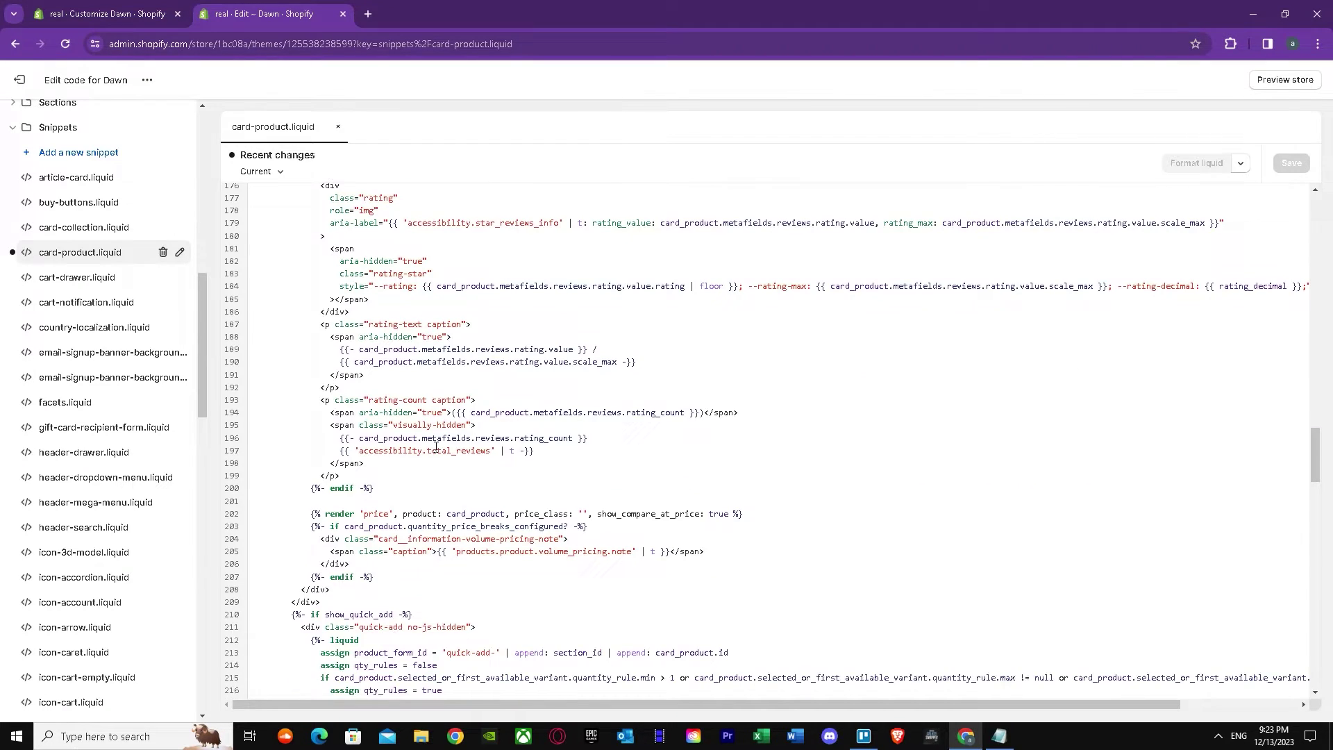
pyautogui.scroll(-1, 438, 459)
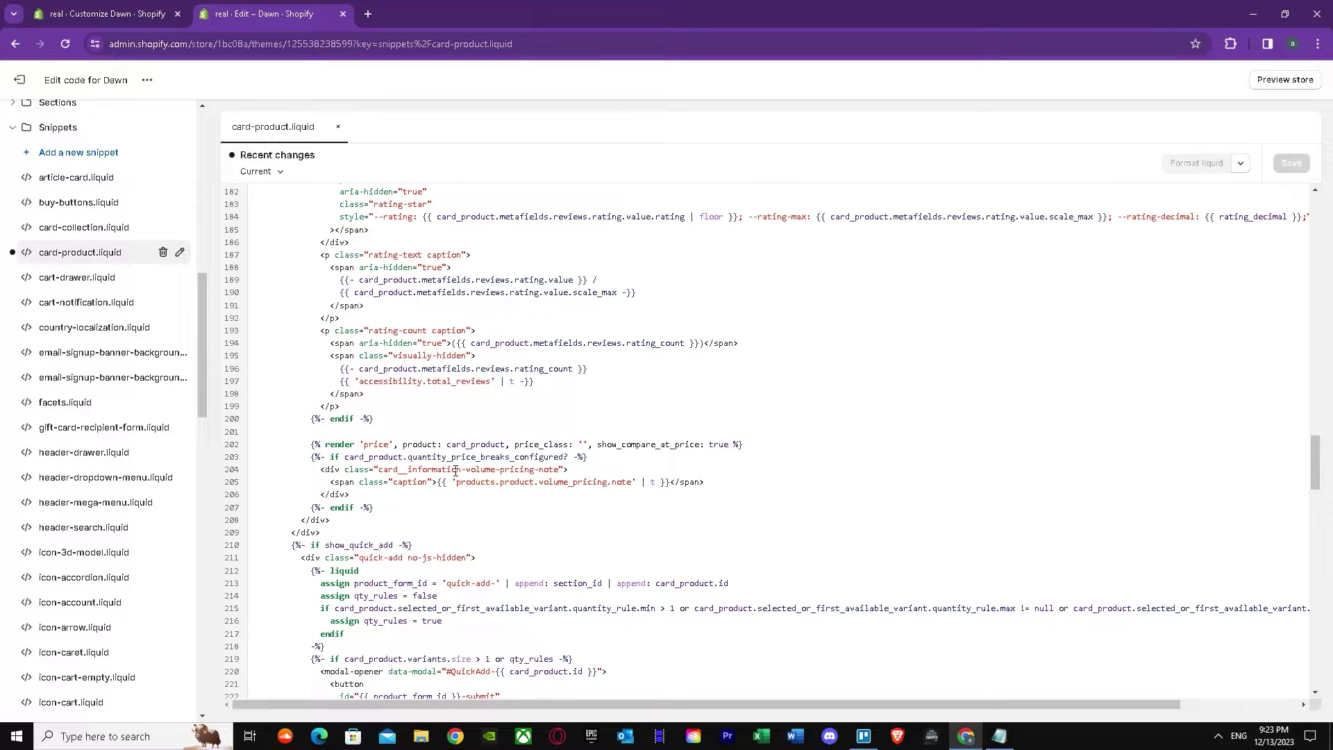
pyautogui.scroll(-1, 454, 473)
pyautogui.scroll(-2, 452, 474)
pyautogui.scroll(-1, 449, 471)
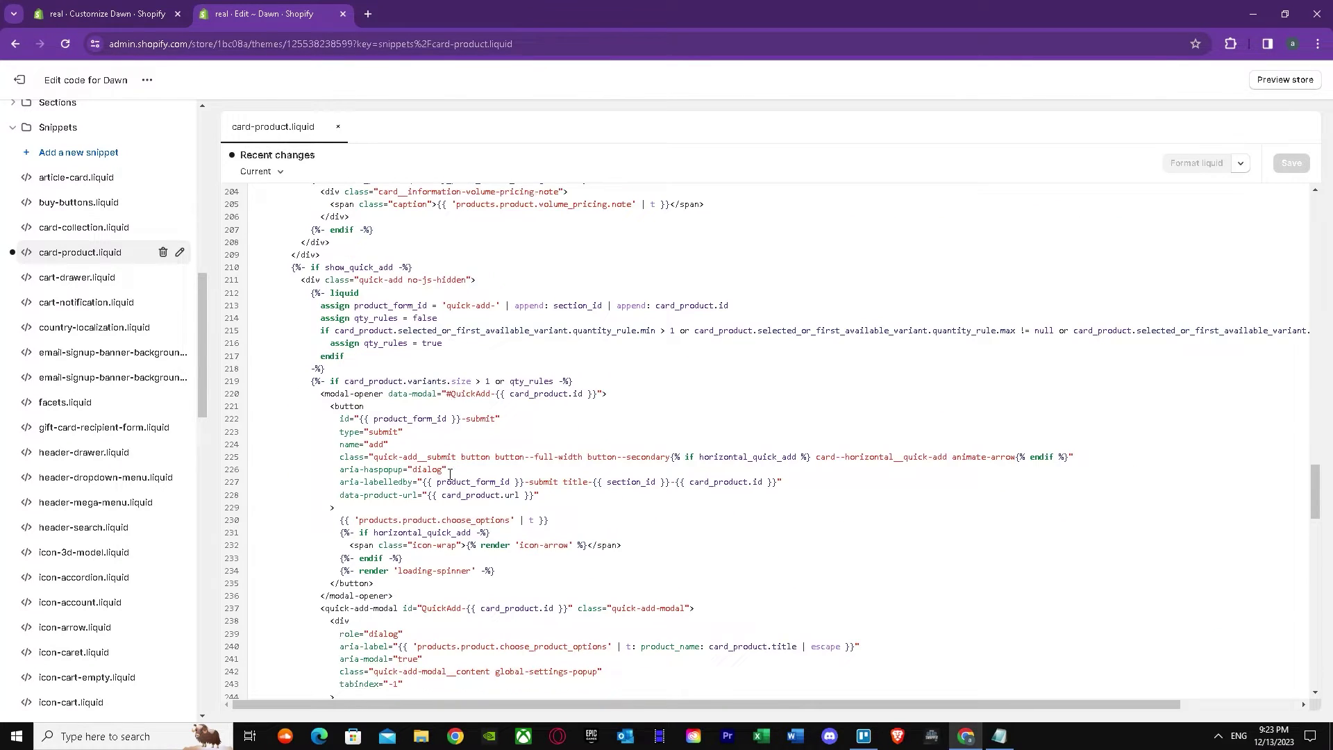
pyautogui.scroll(-1, 448, 472)
pyautogui.scroll(-2, 463, 485)
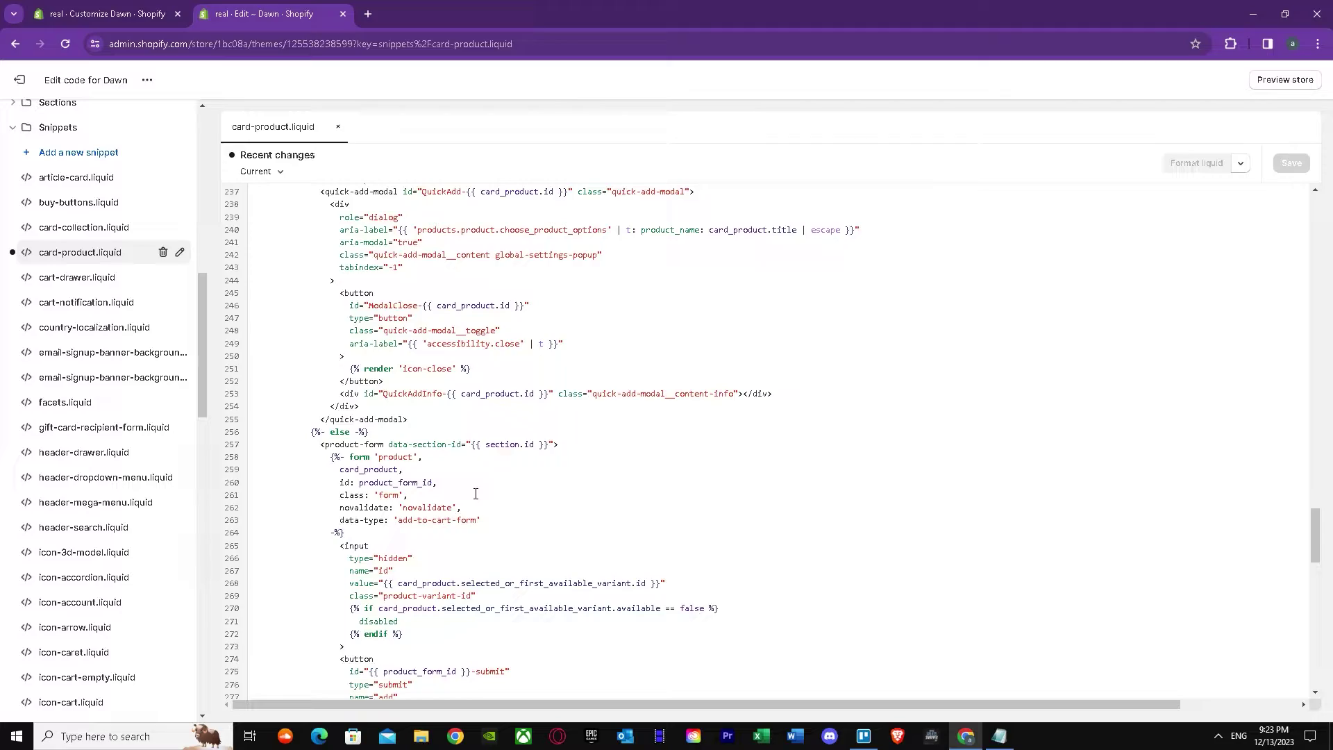
pyautogui.scroll(-2, 478, 497)
pyautogui.scroll(-1, 477, 497)
pyautogui.scroll(-2, 477, 498)
pyautogui.scroll(-2, 476, 499)
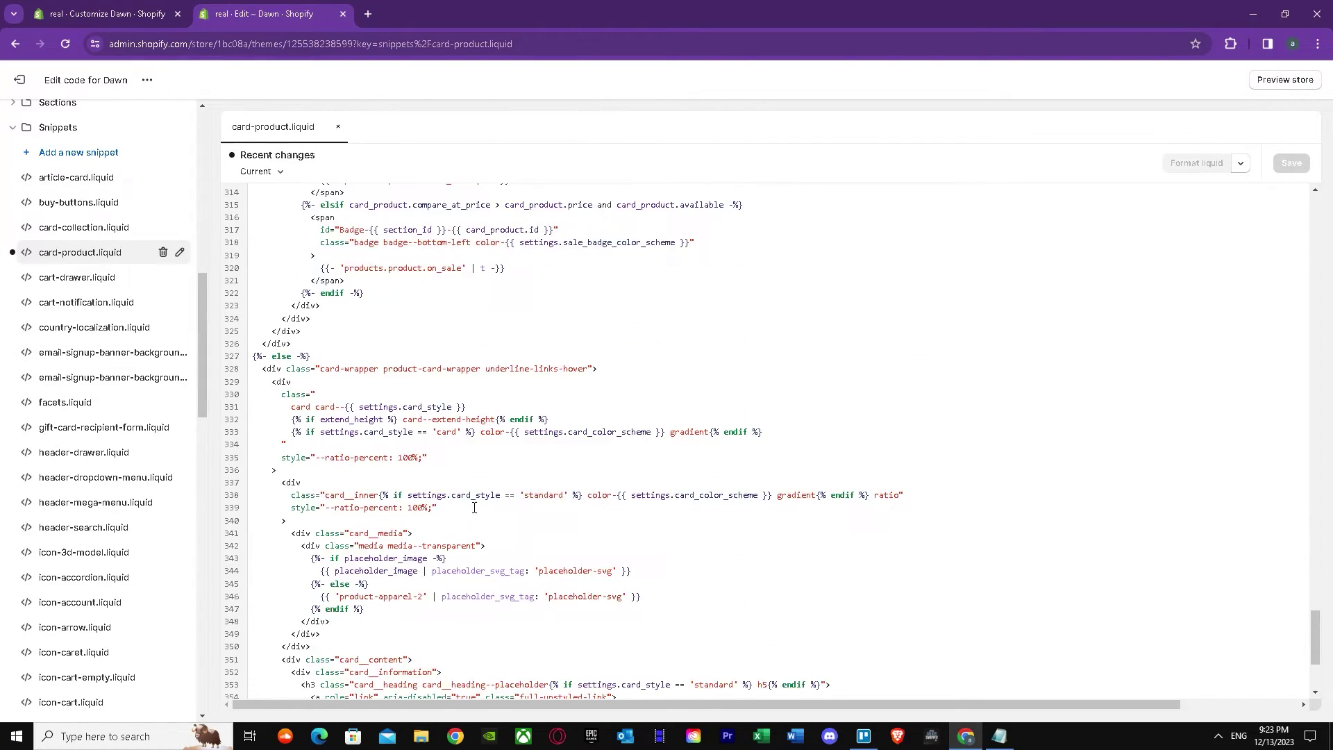
pyautogui.scroll(-2, 475, 508)
pyautogui.scroll(3, 476, 508)
pyautogui.scroll(3, 477, 507)
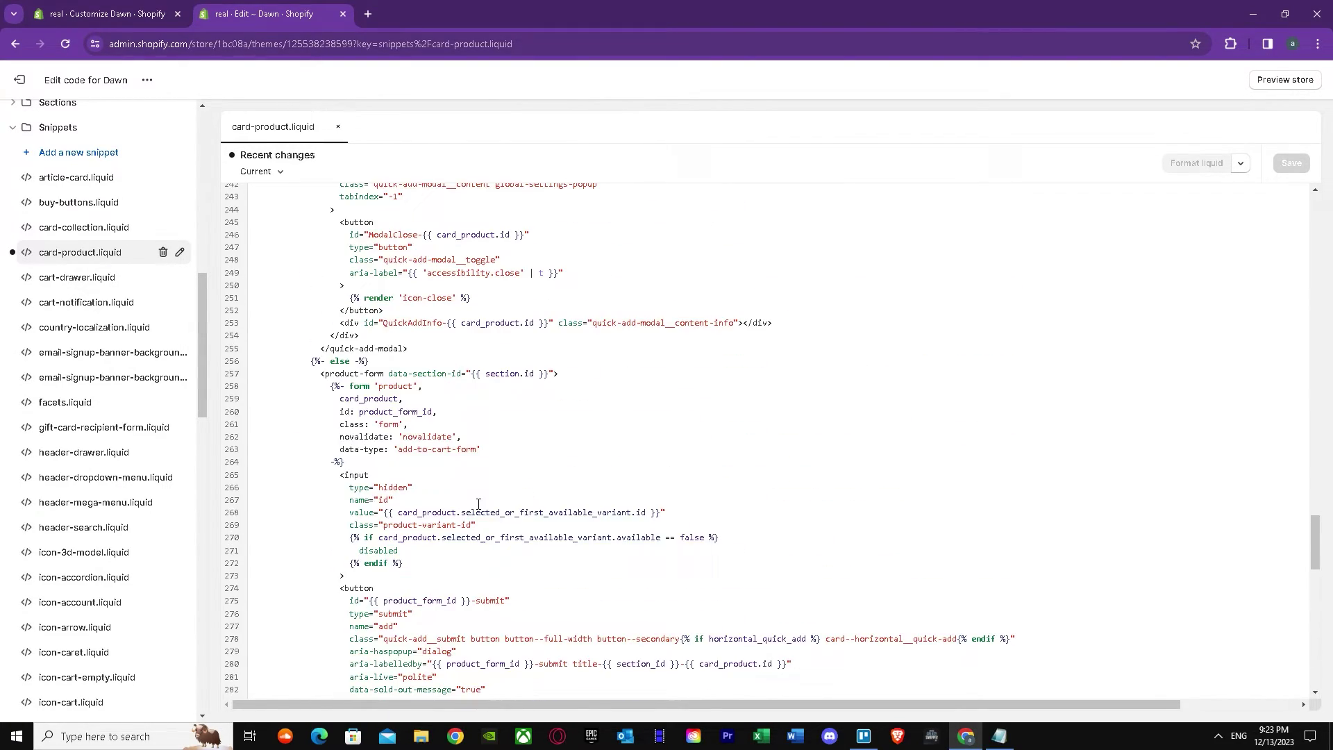
pyautogui.scroll(3, 477, 505)
pyautogui.scroll(2, 478, 505)
pyautogui.scroll(2, 469, 479)
pyautogui.scroll(2, 458, 449)
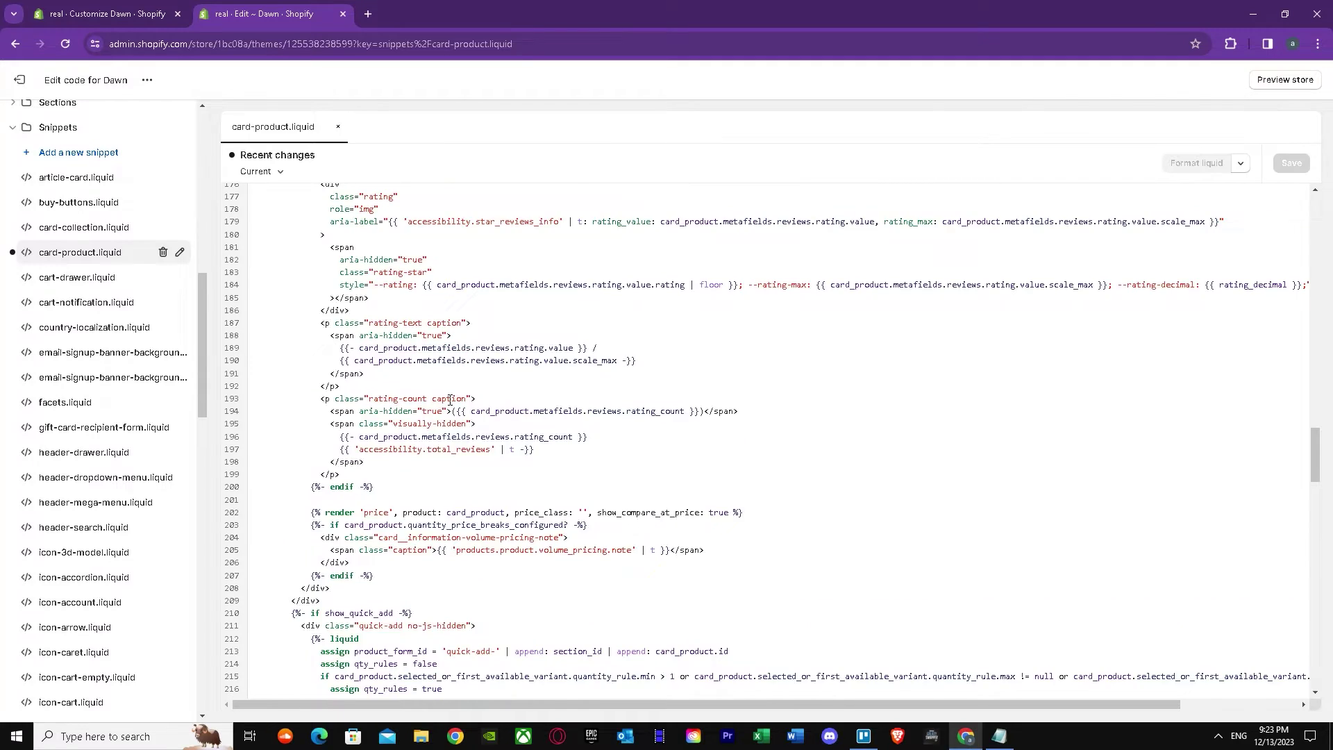
pyautogui.scroll(2, 451, 422)
pyautogui.scroll(4, 445, 410)
pyautogui.scroll(2, 445, 414)
pyautogui.scroll(-3, 443, 422)
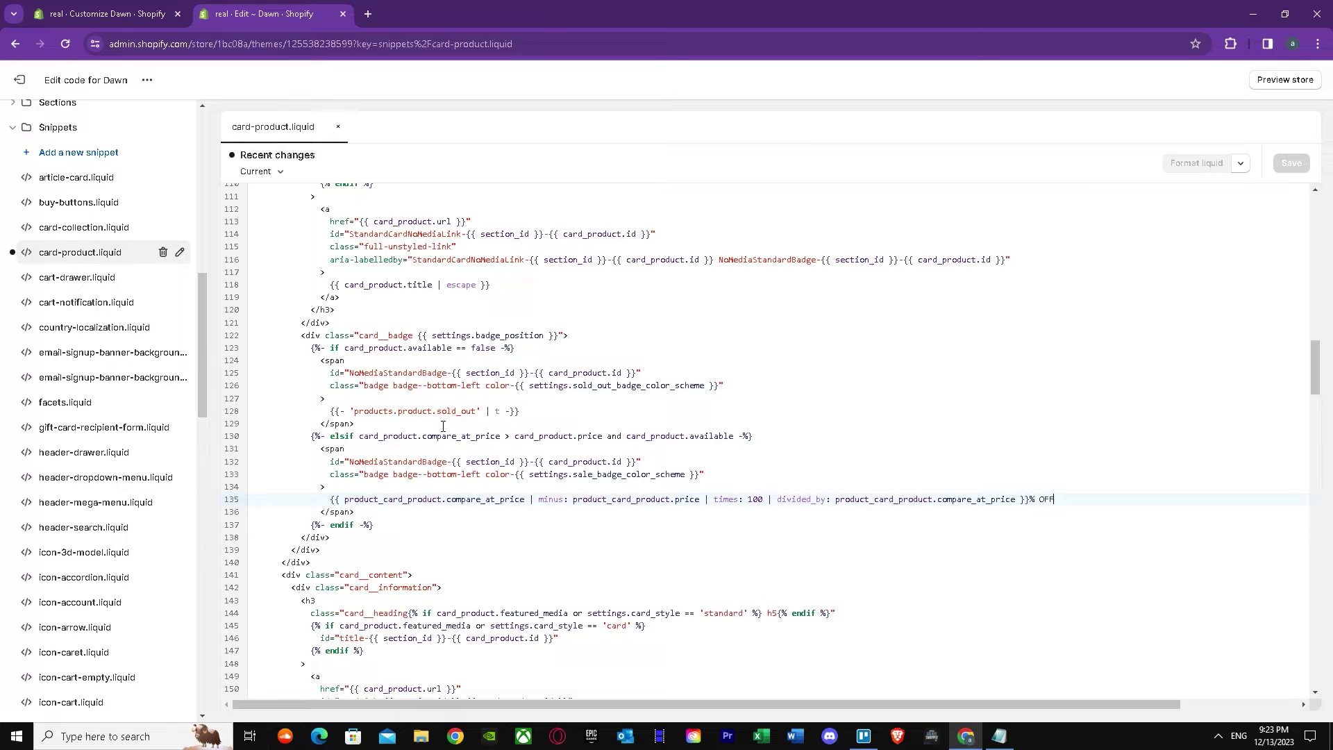
pyautogui.scroll(1, 443, 425)
pyautogui.scroll(2, 443, 425)
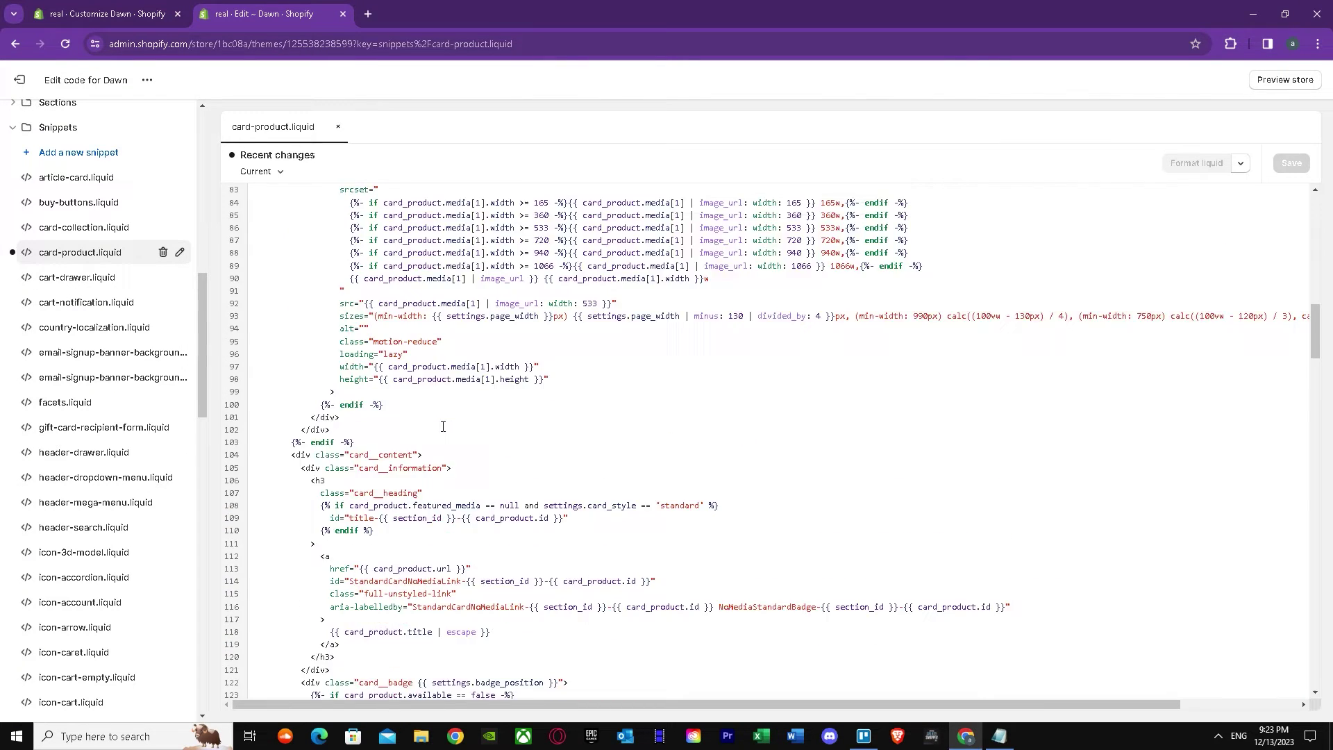
pyautogui.scroll(2, 442, 424)
pyautogui.scroll(2, 443, 426)
pyautogui.scroll(2, 444, 425)
pyautogui.scroll(2, 444, 424)
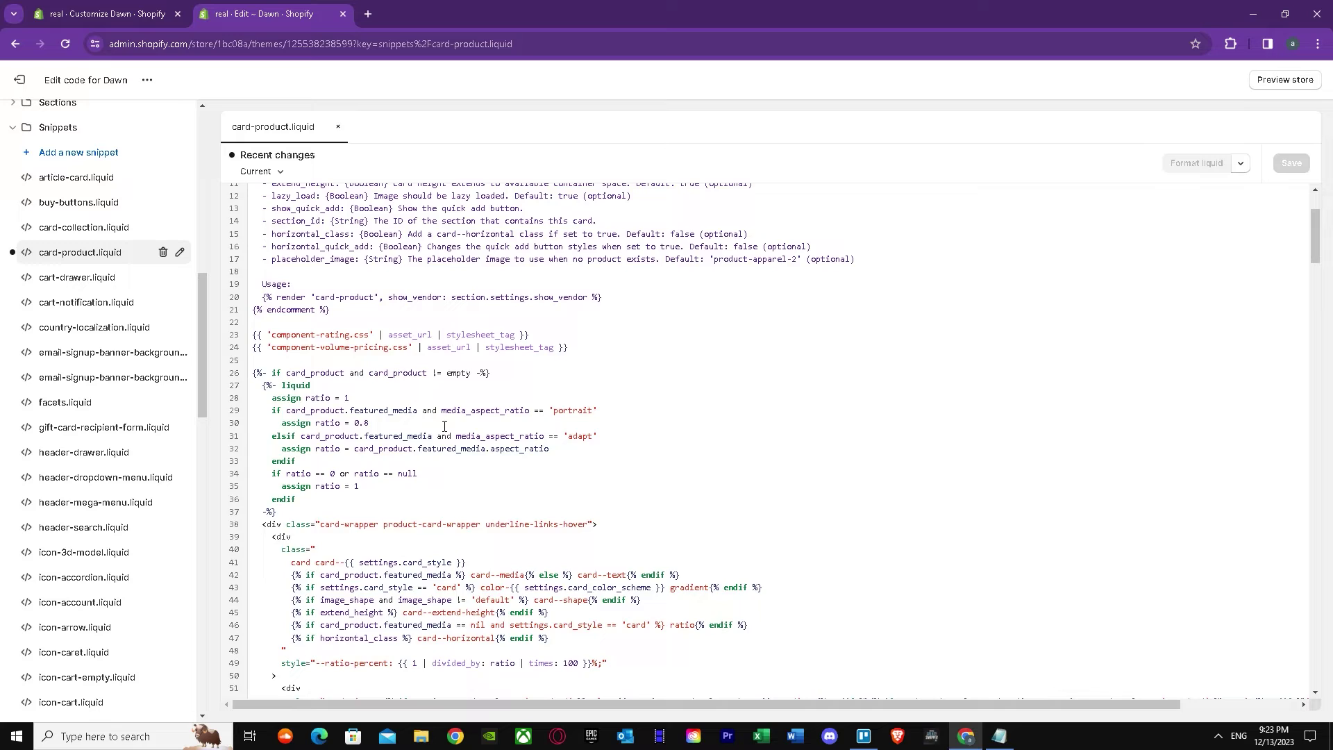
pyautogui.scroll(1, 445, 425)
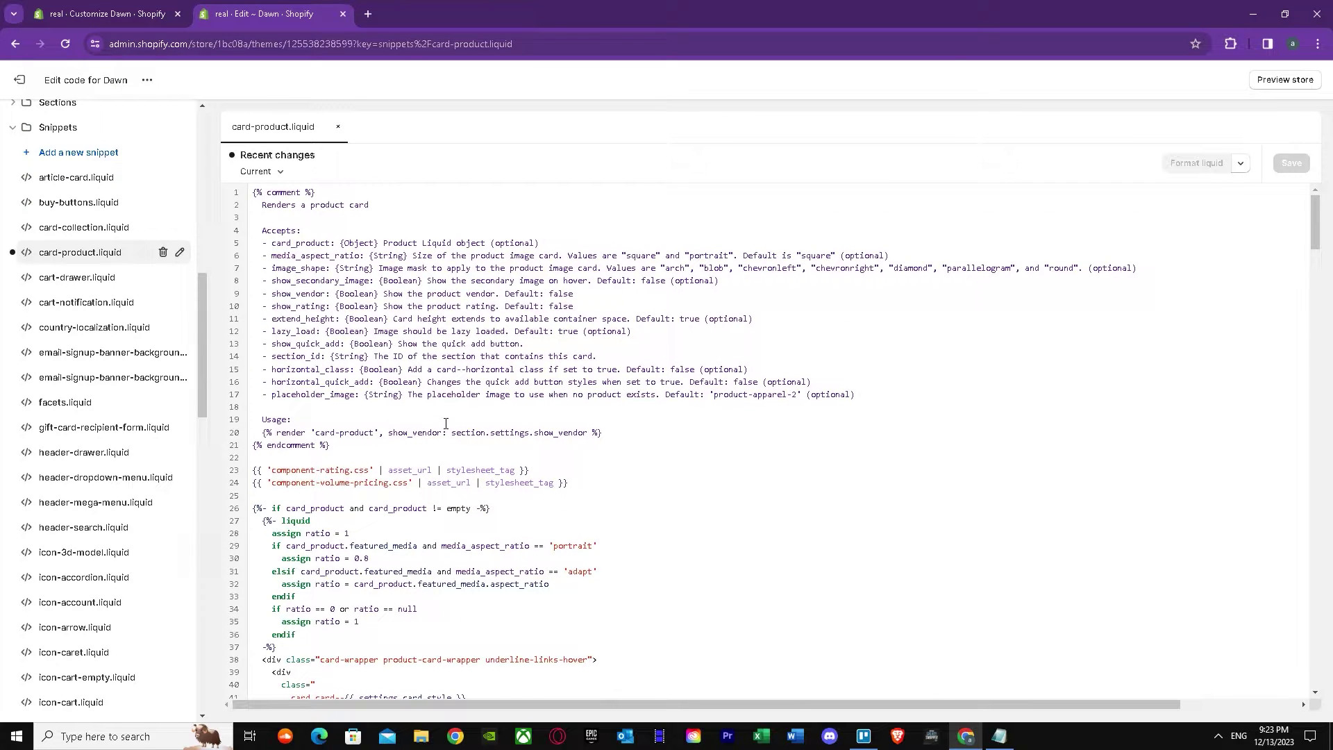
pyautogui.scroll(-1, 445, 424)
pyautogui.scroll(-1, 445, 424)
pyautogui.scroll(-2, 446, 427)
pyautogui.scroll(-1, 449, 431)
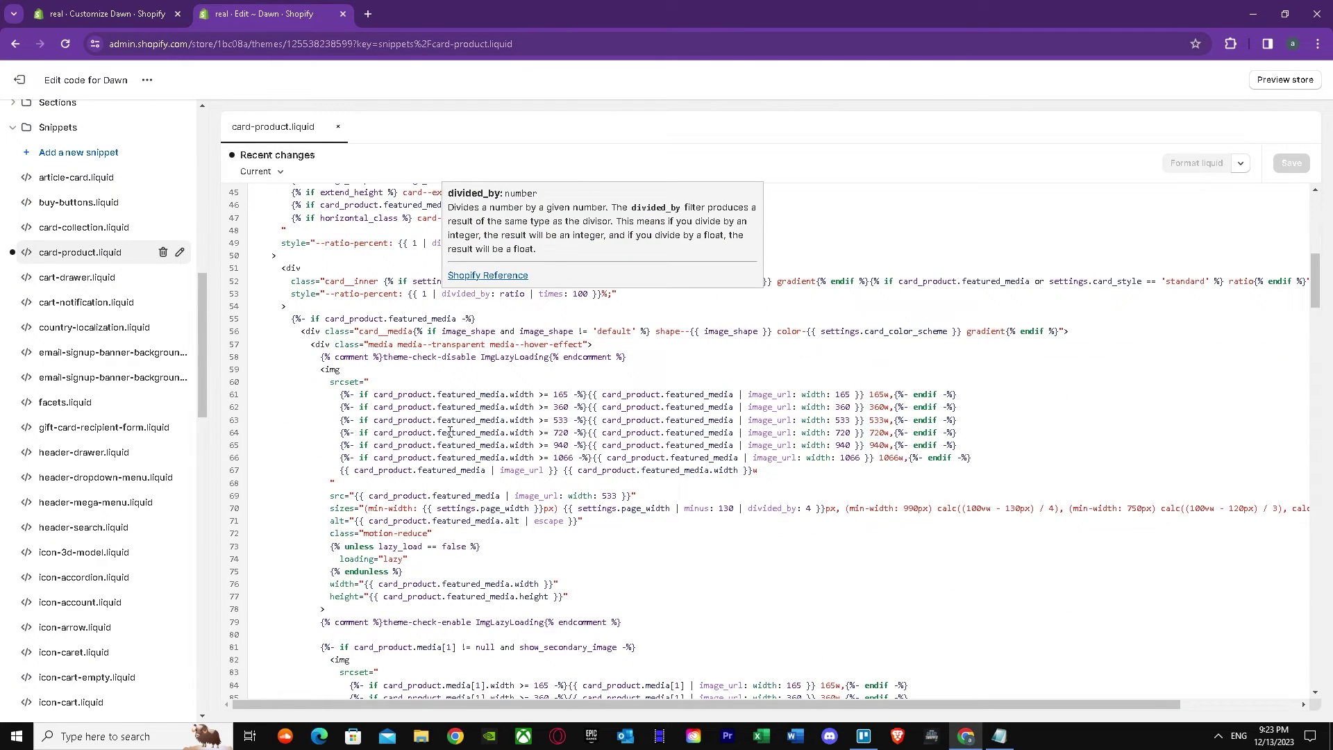
pyautogui.scroll(-1, 449, 429)
pyautogui.scroll(-3, 449, 429)
pyautogui.scroll(-2, 458, 443)
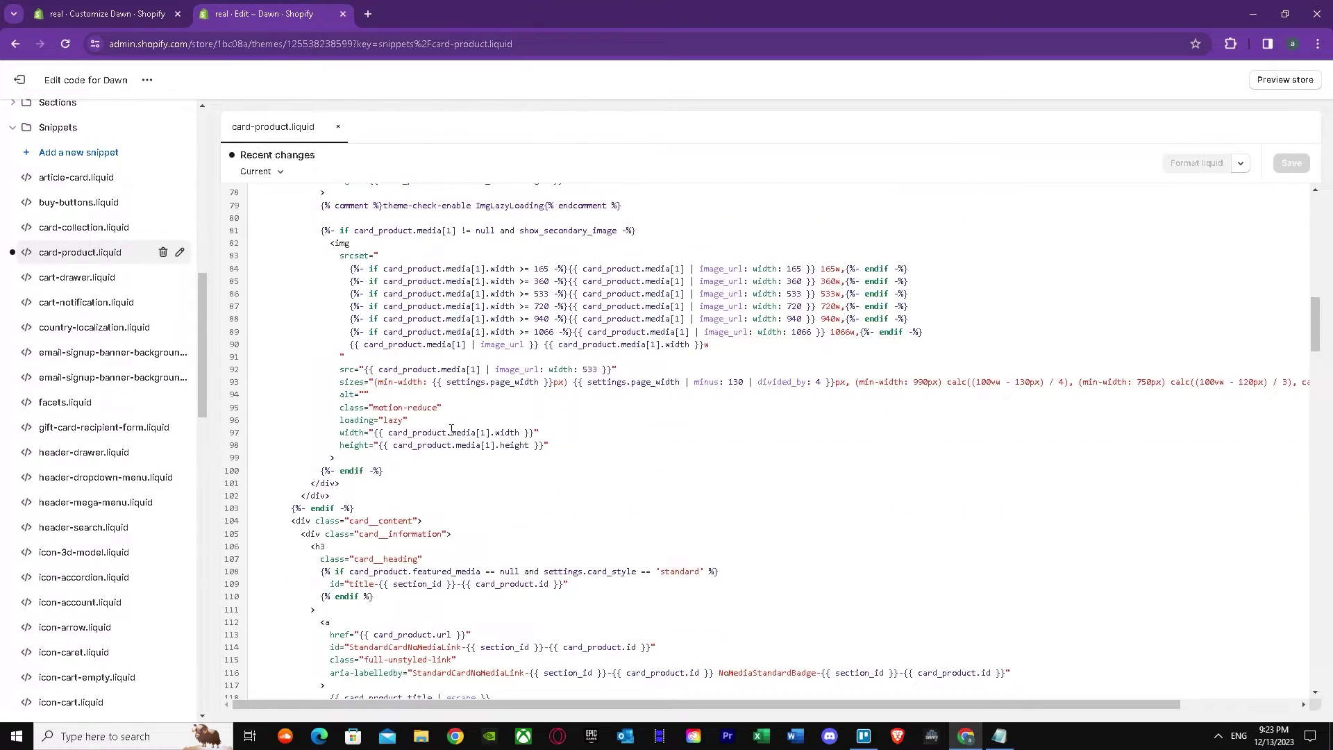
pyautogui.scroll(-2, 471, 456)
pyautogui.scroll(-2, 485, 470)
pyautogui.scroll(-1, 479, 521)
pyautogui.scroll(-1, 474, 567)
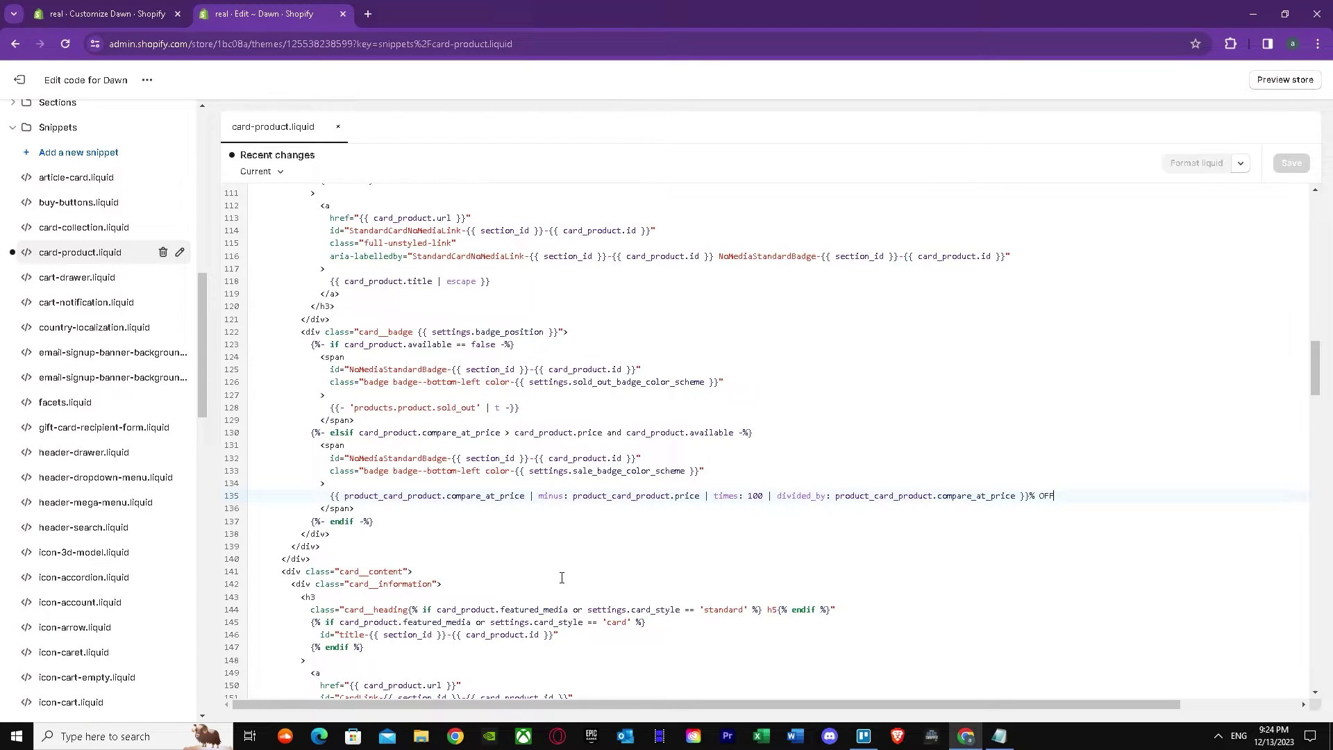
pyautogui.scroll(-1, 562, 583)
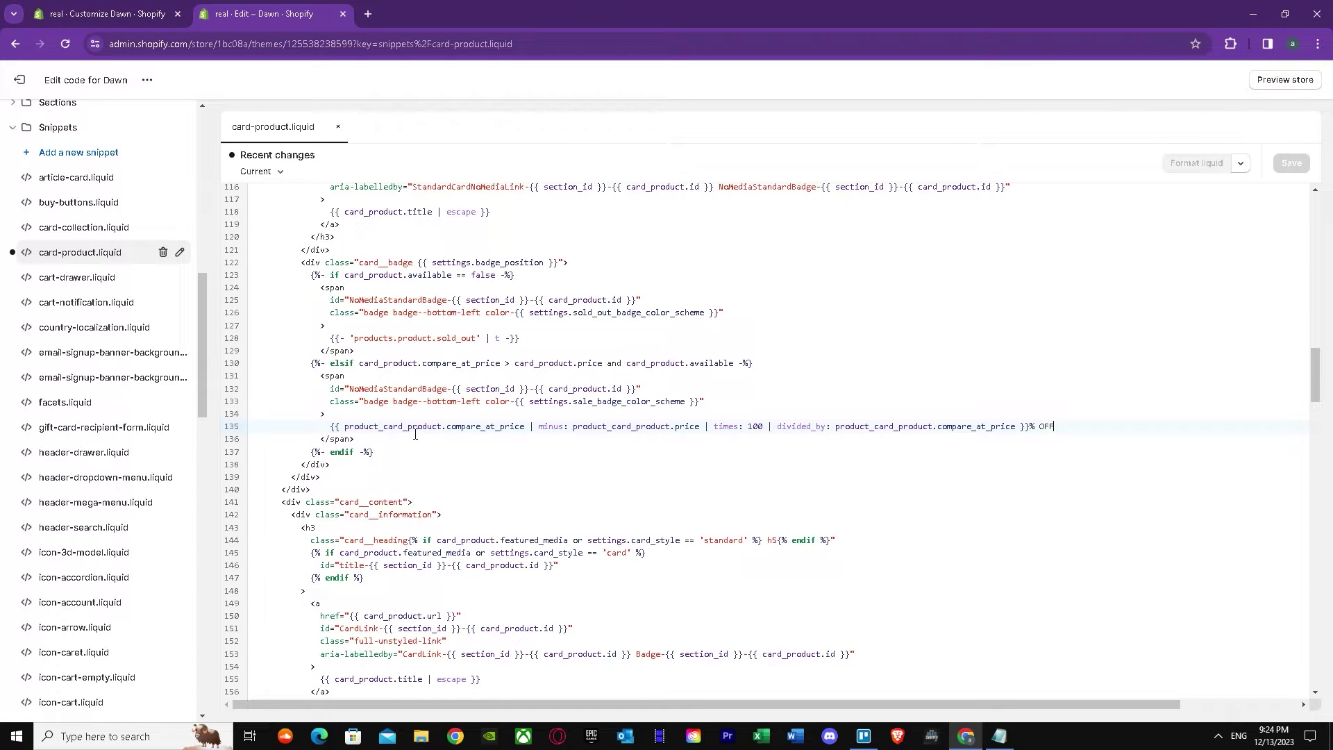
# - Copy the shorter compare_at_price percent-off formula from the Notepad note
pyautogui.press('Return')
pyautogui.press('Return')
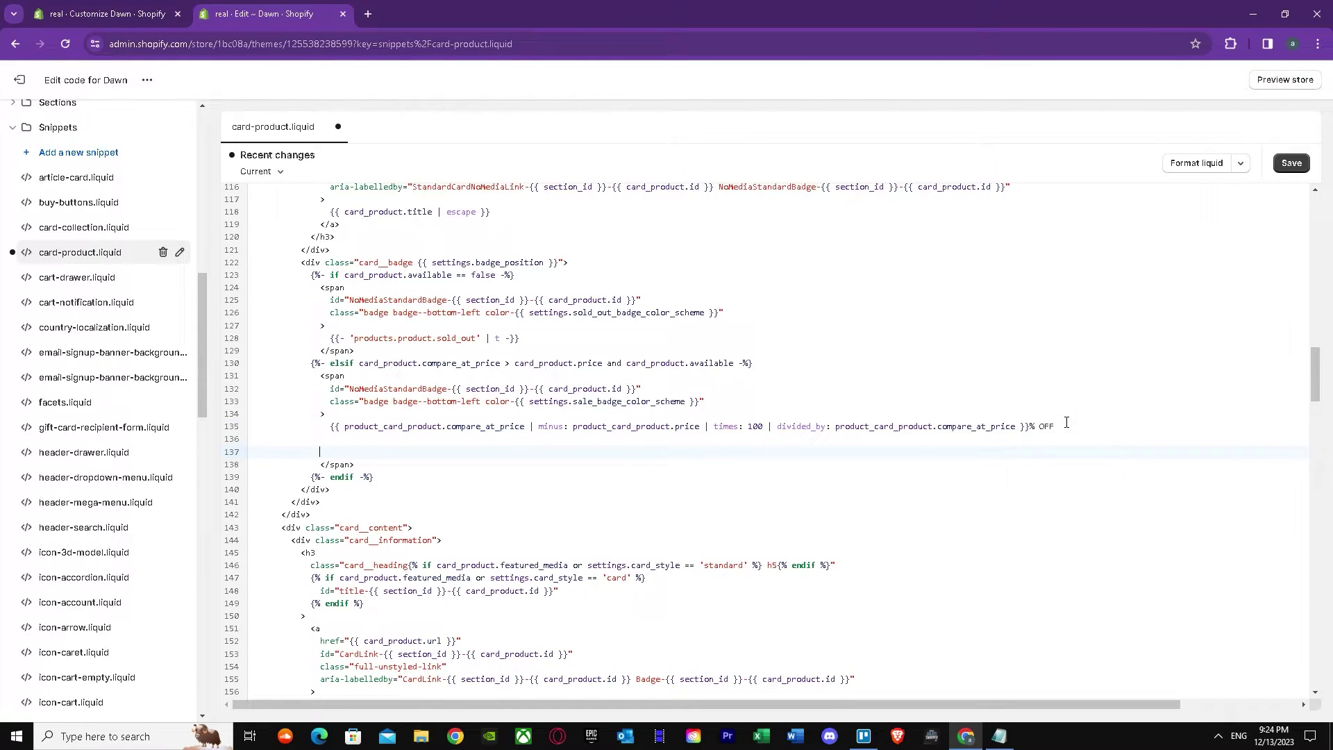
pyautogui.press('Return')
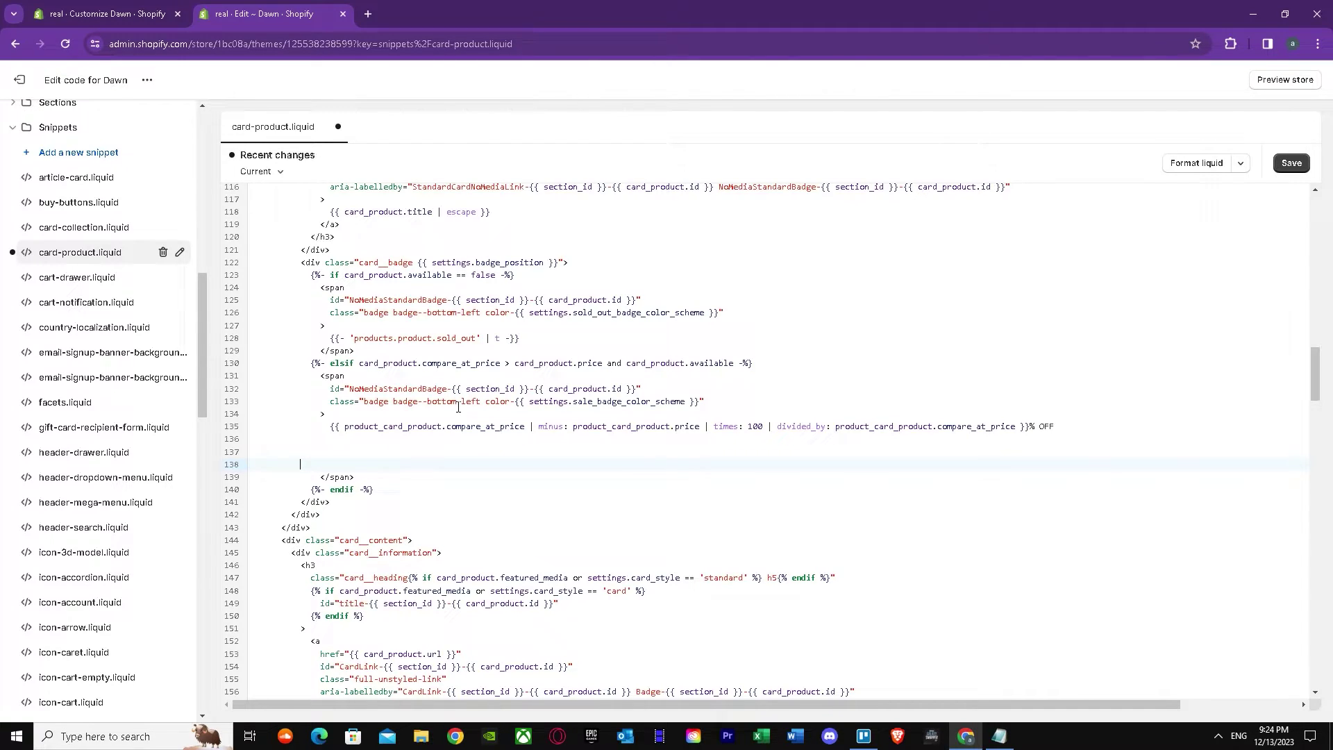
pyautogui.click(1000, 737)
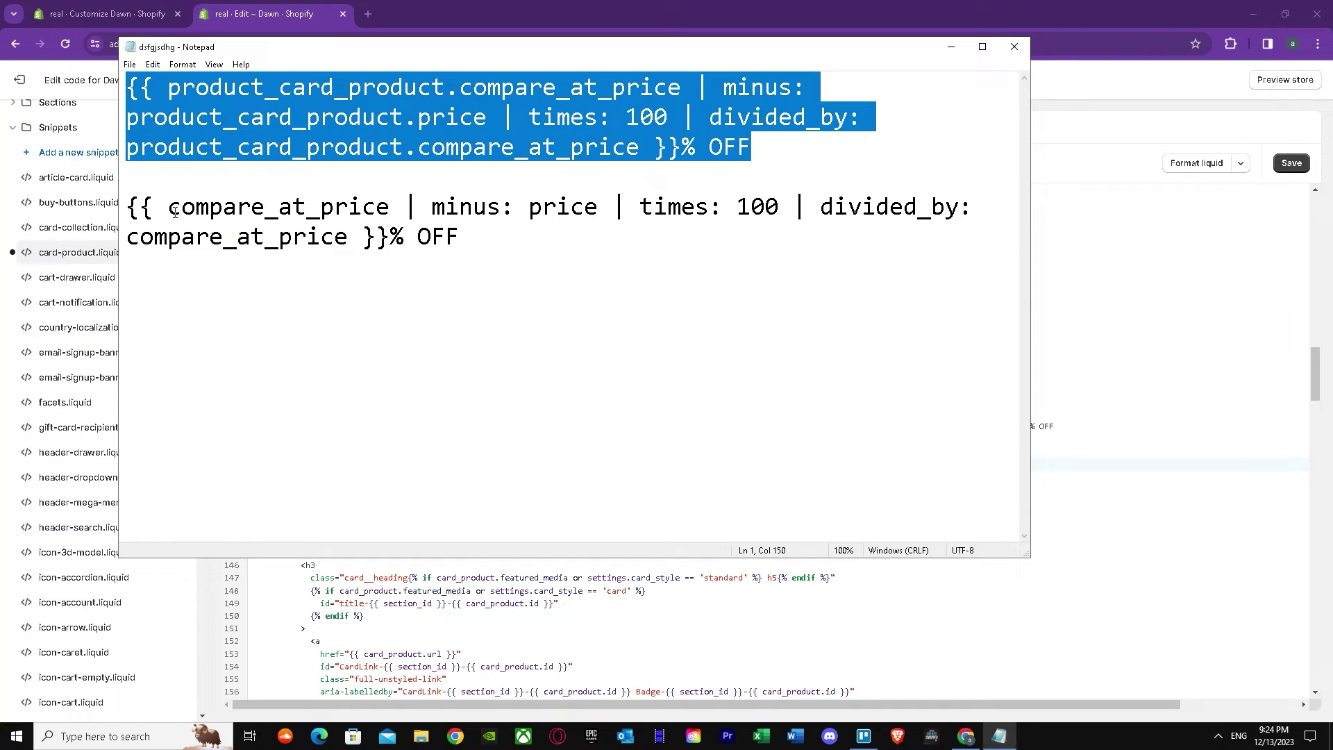
pyautogui.click(992, 739)
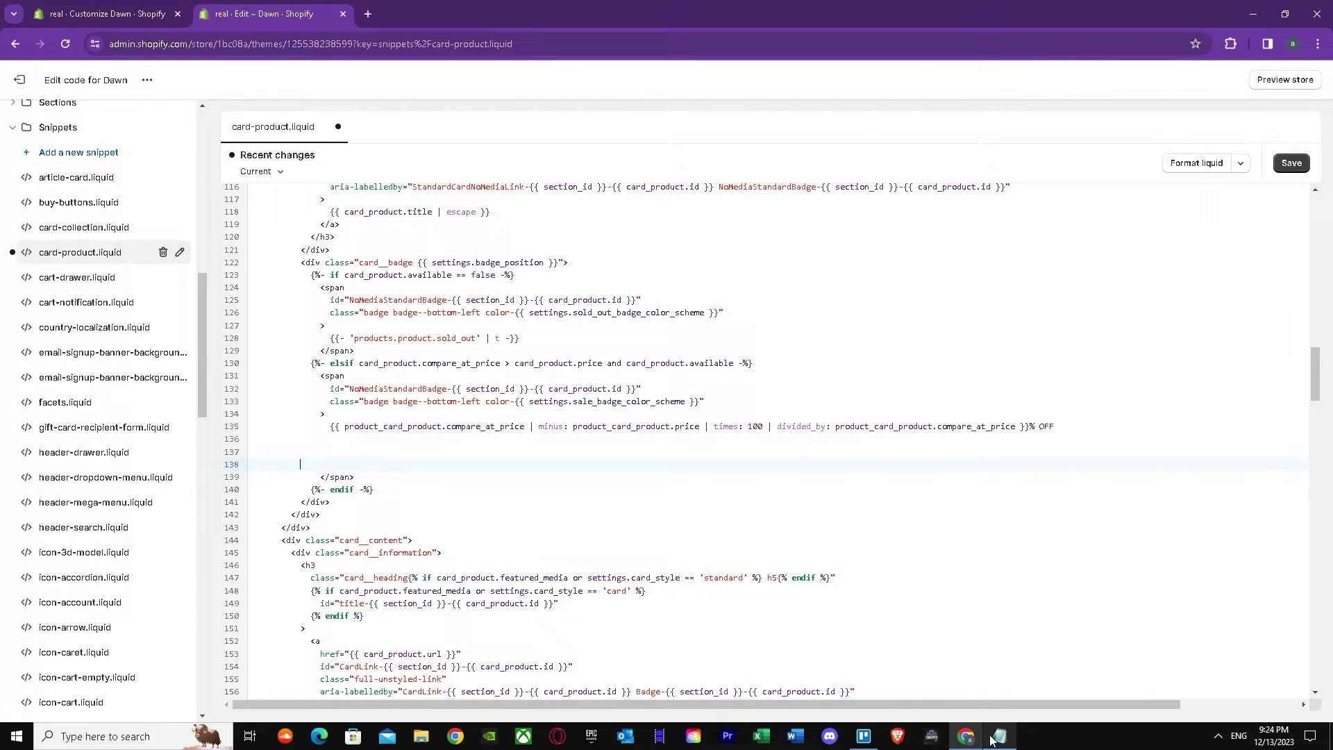
pyautogui.click(993, 739)
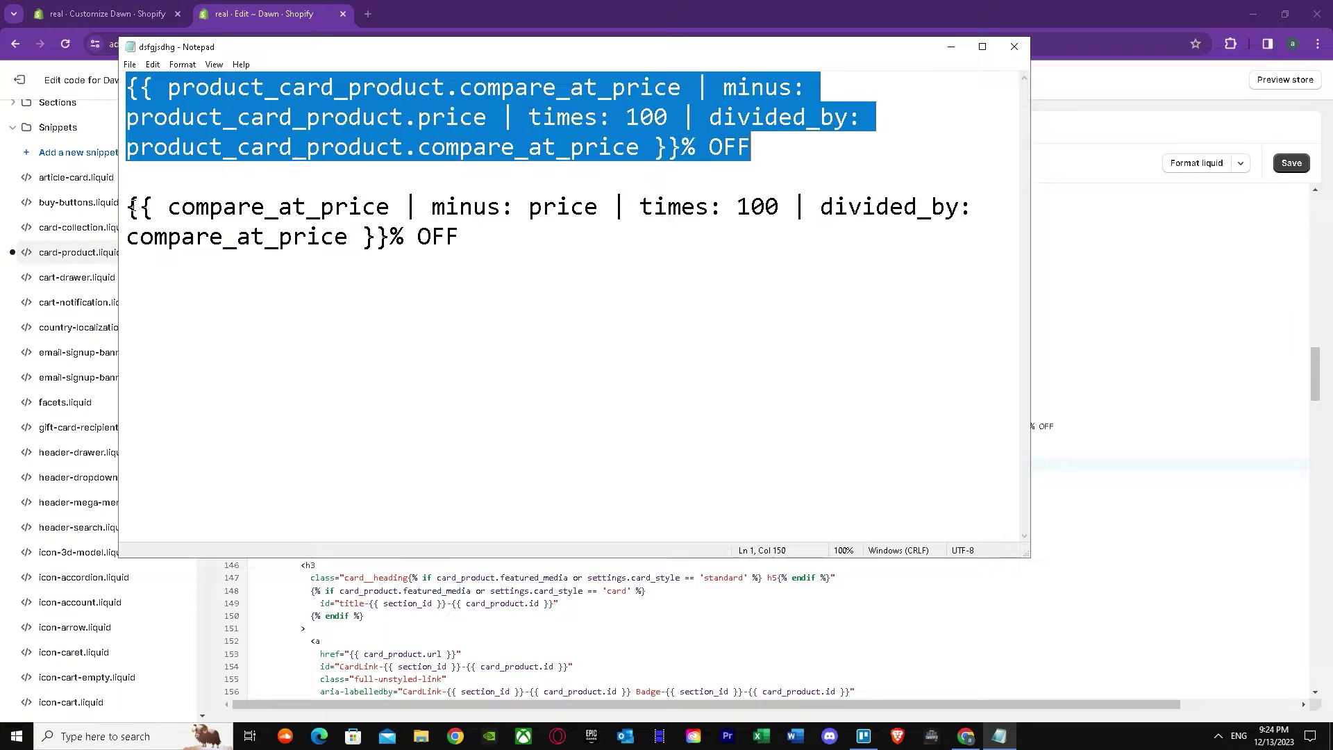
pyautogui.moveTo(127, 206); pyautogui.dragTo(485, 265)
pyautogui.rightClick(387, 222)
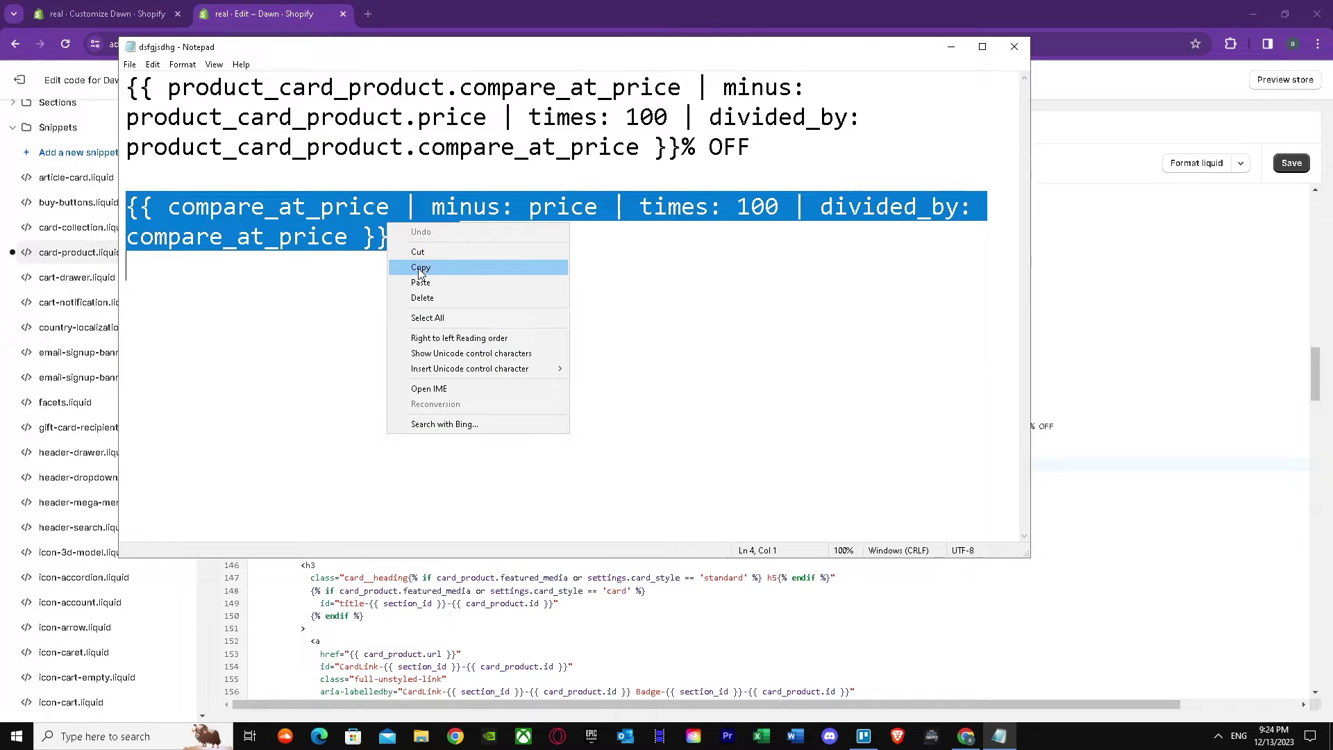
pyautogui.click(417, 266)
pyautogui.click(998, 736)
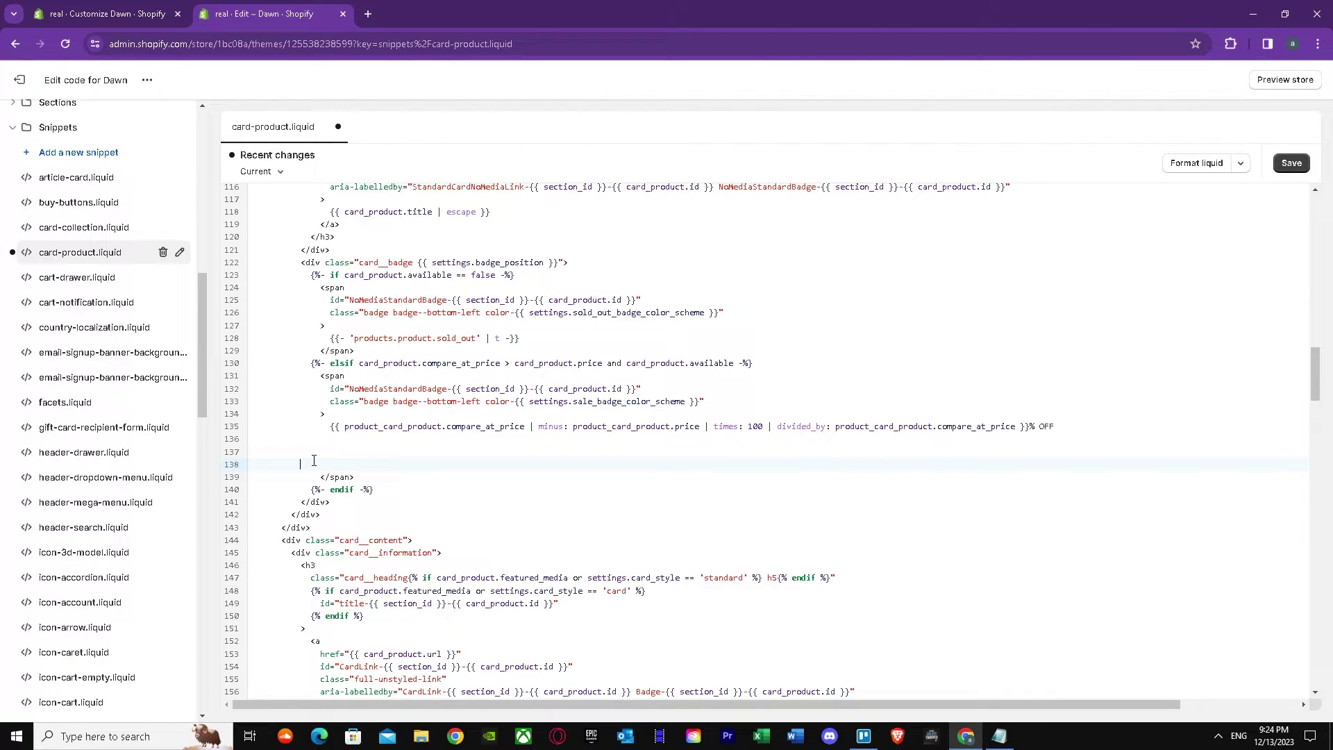
# - Paste the formula into the sale badge span, tidy the blank lines and save
pyautogui.press('Return')
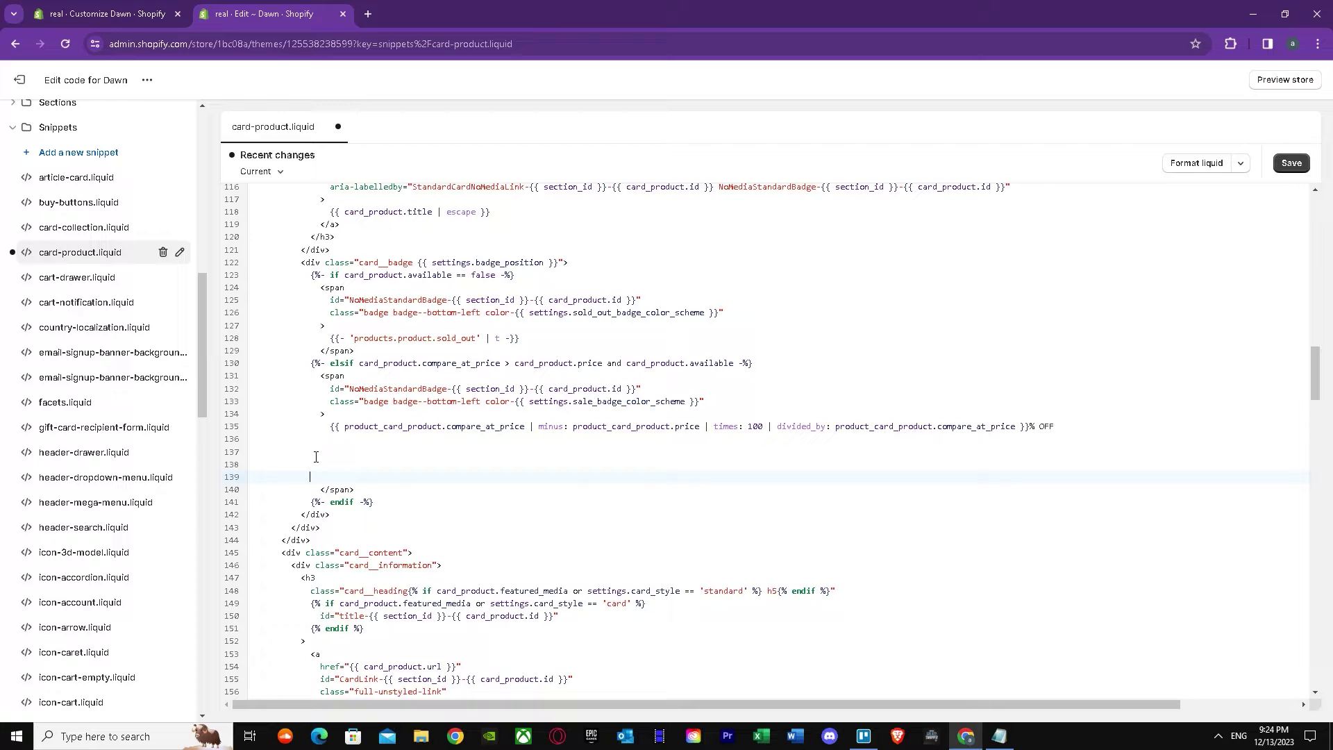
pyautogui.press('BackSpace')
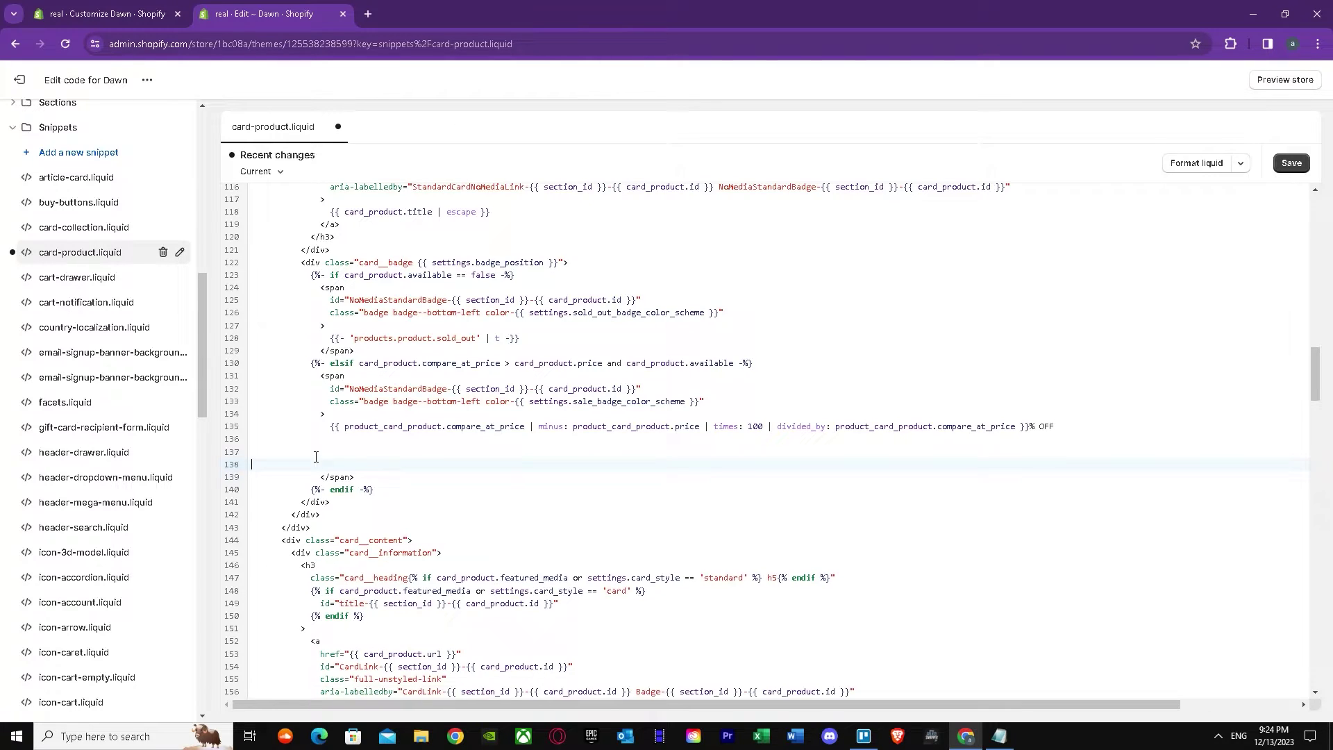
pyautogui.press('BackSpace')
pyautogui.press('BackSpace')
pyautogui.press('Return')
pyautogui.press('Return')
pyautogui.rightClick(331, 458)
pyautogui.click(355, 306)
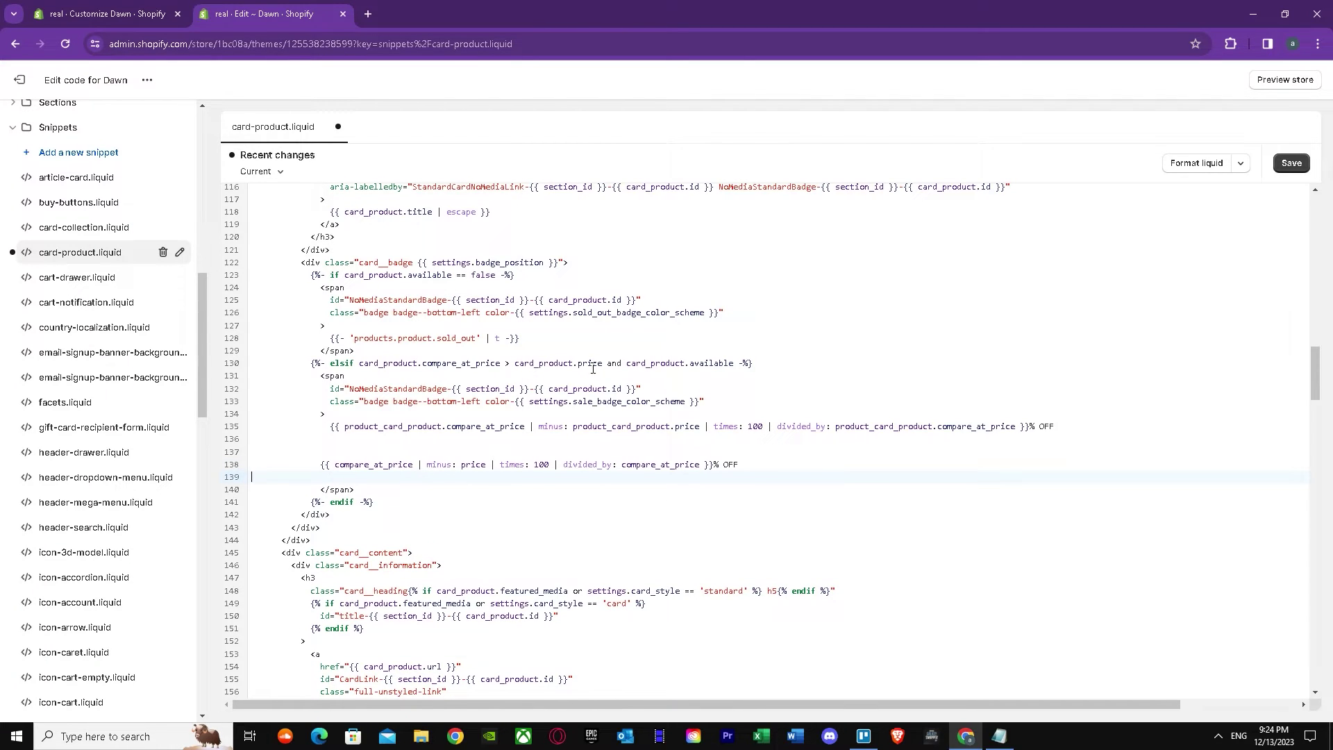
pyautogui.click(344, 452)
pyautogui.press('BackSpace')
pyautogui.press('BackSpace')
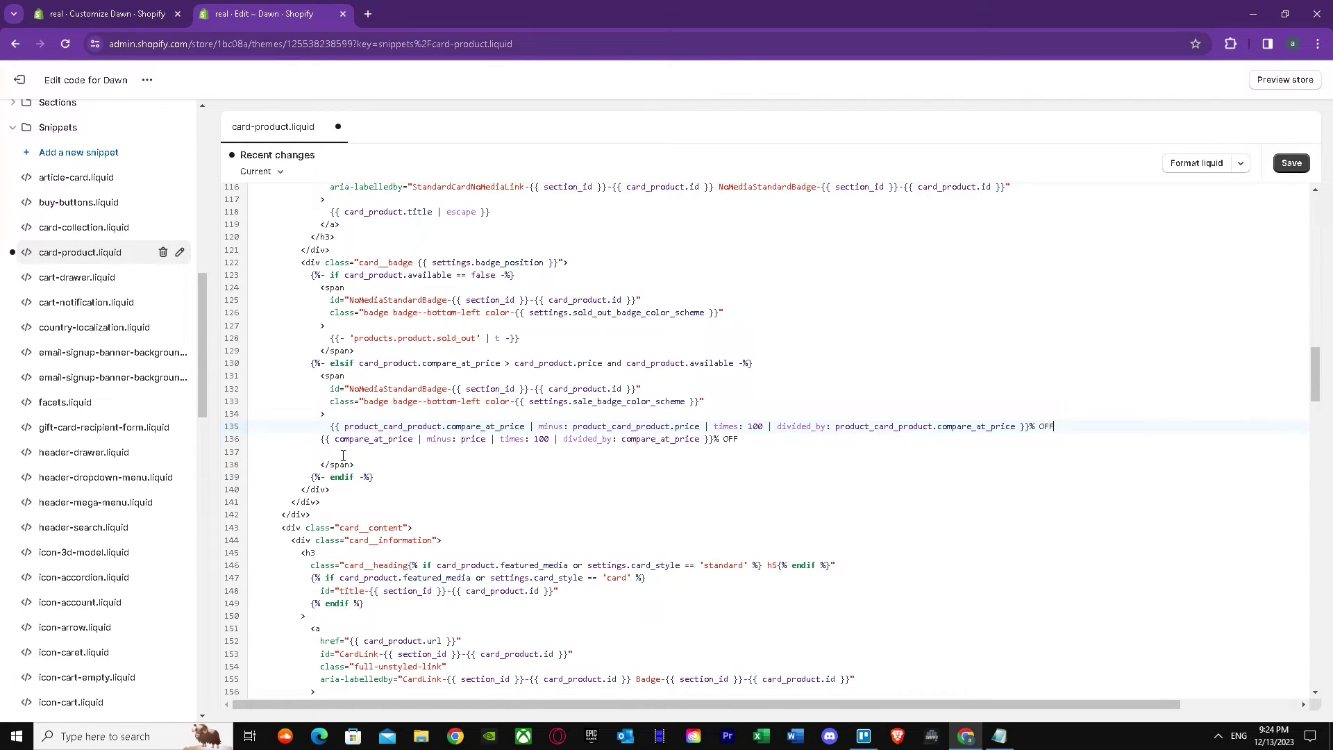
pyautogui.press('Return')
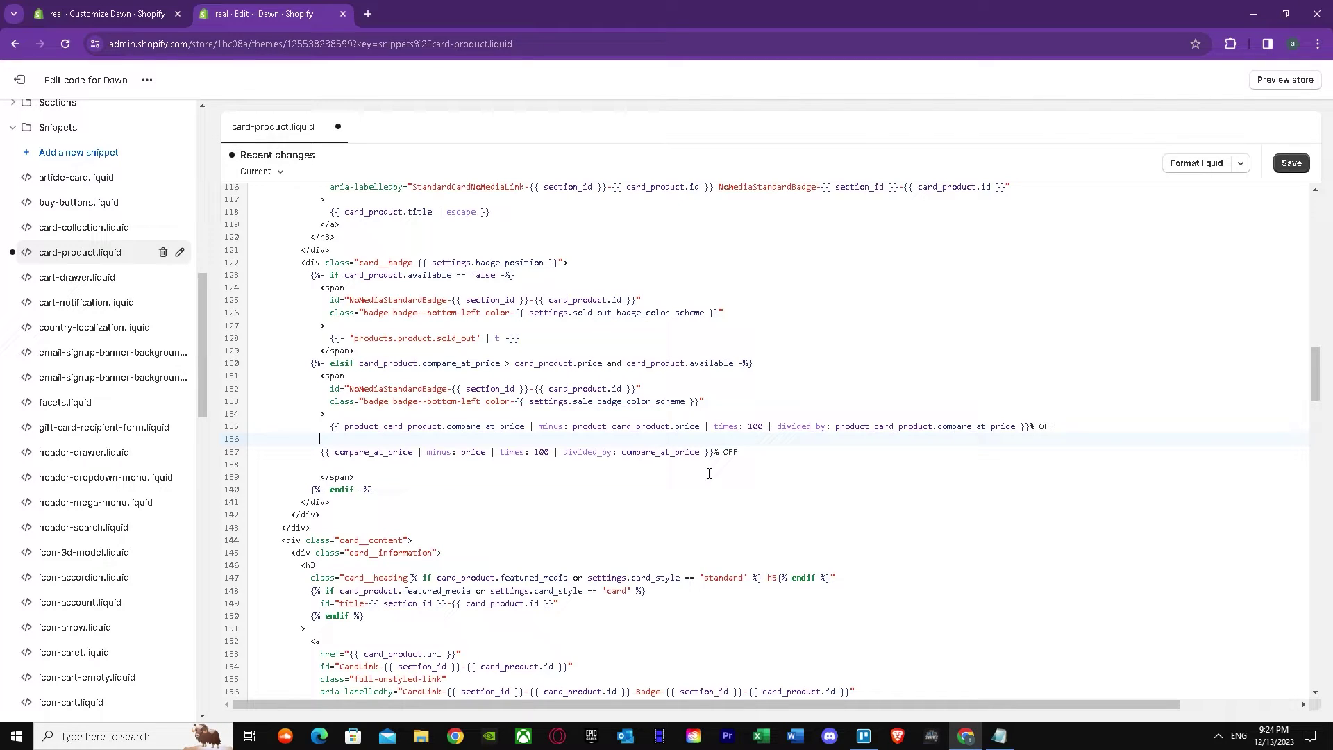
pyautogui.click(436, 470)
pyautogui.click(307, 476)
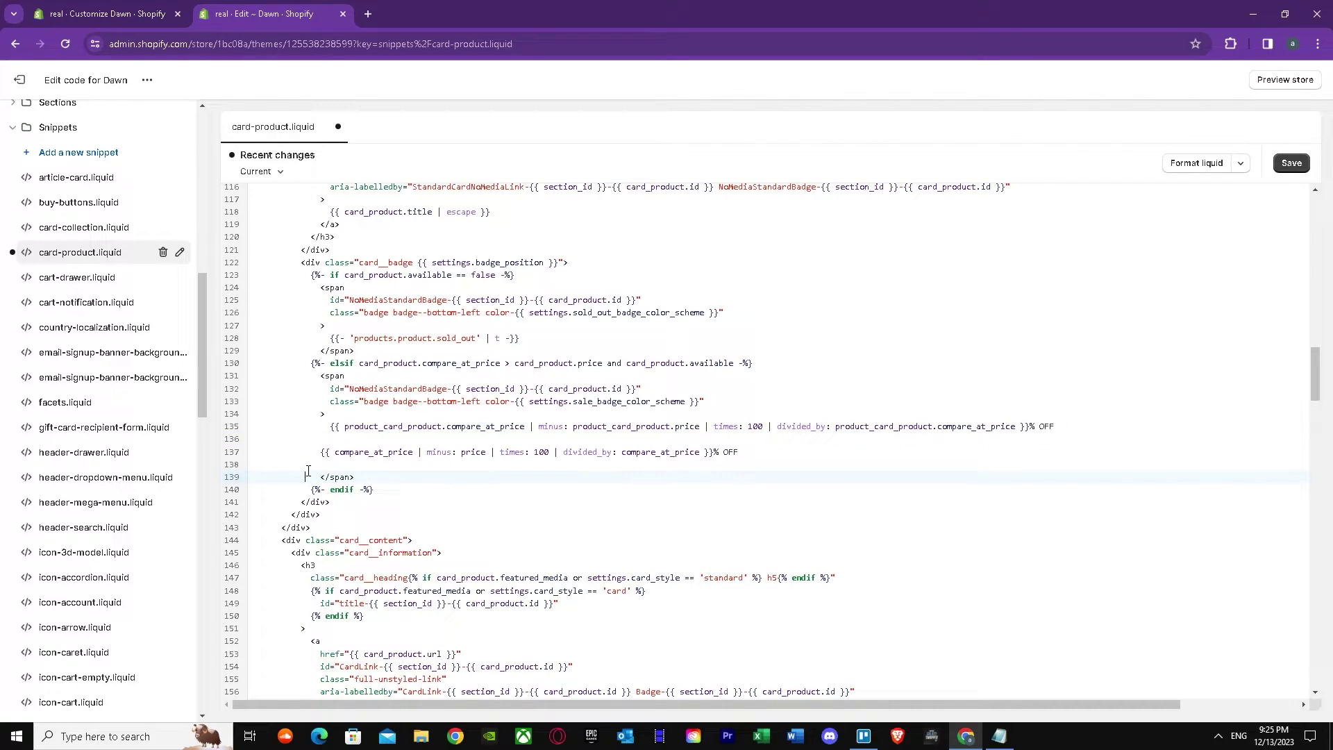
pyautogui.hotkey('ctrl', 'z')
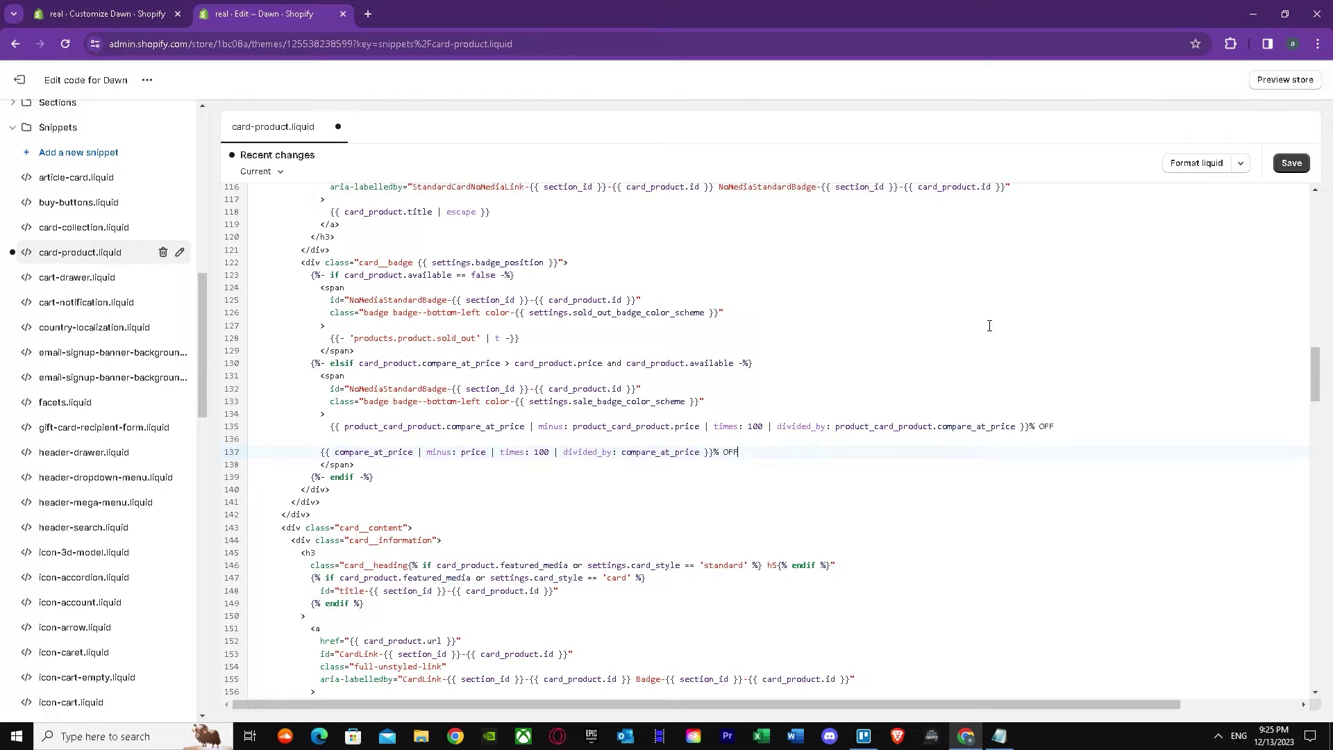
pyautogui.click(1291, 164)
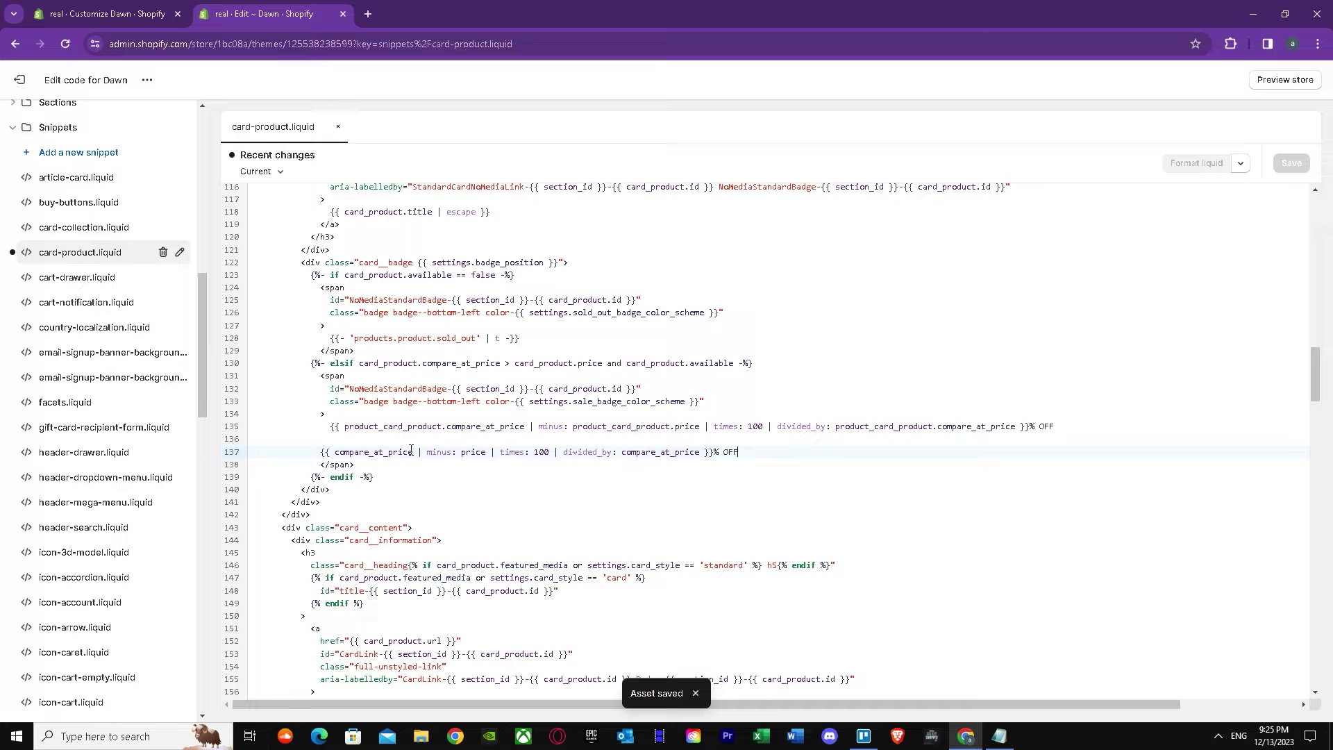
pyautogui.scroll(5, 458, 281)
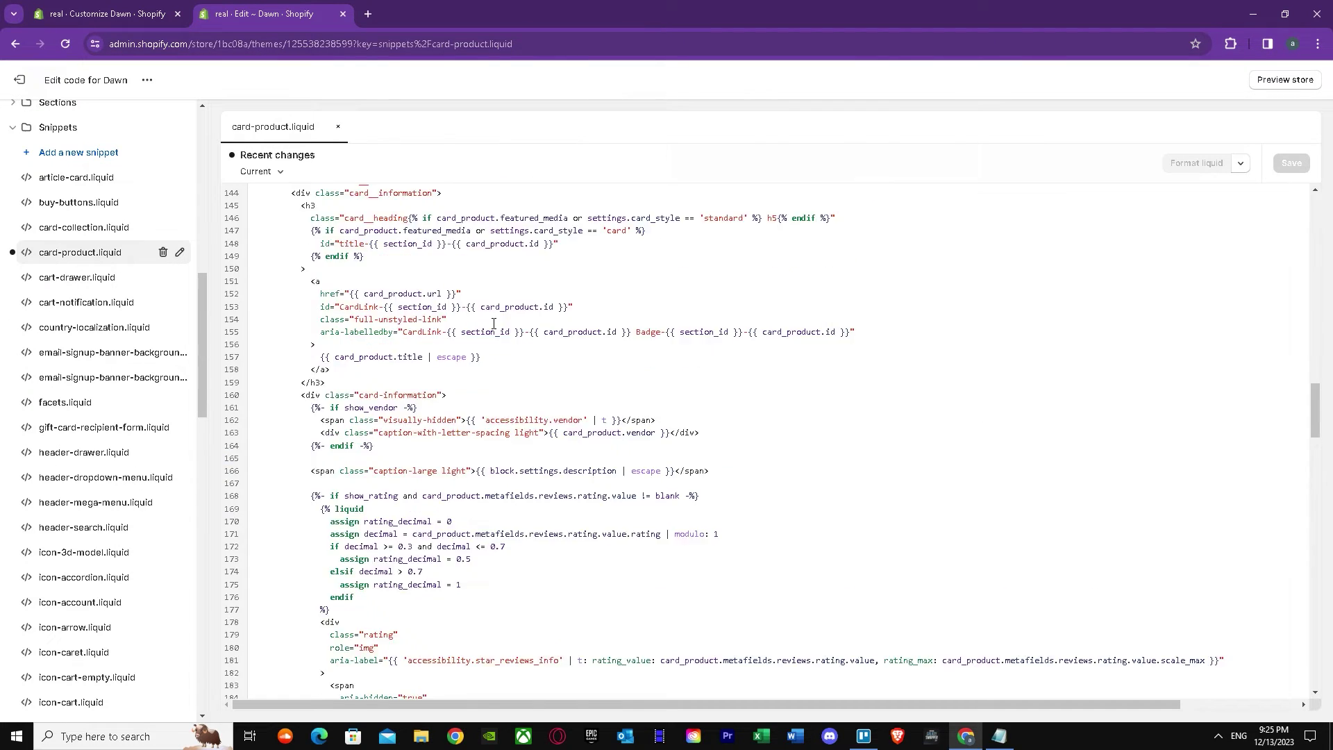
pyautogui.scroll(10, 458, 282)
# - Preview the store, view the xbox game product page, then return to the customizer tab
pyautogui.click(1285, 80)
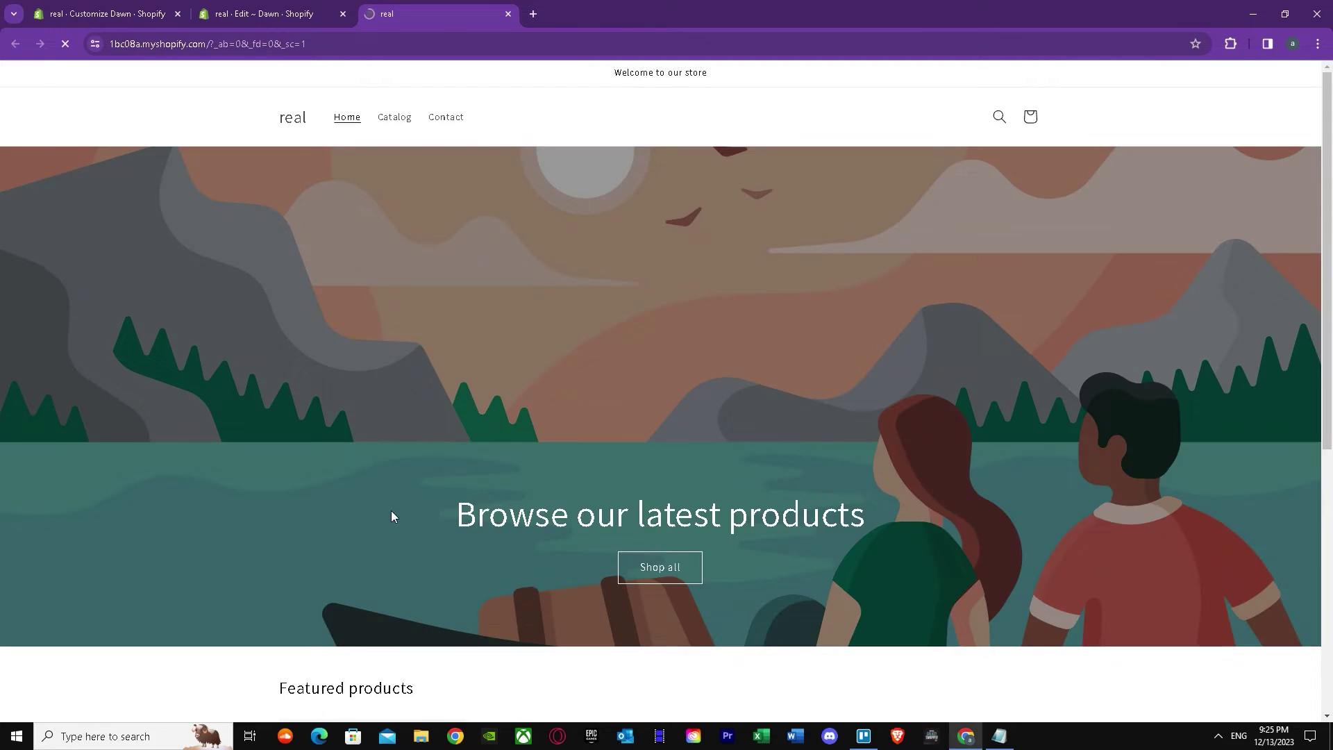
pyautogui.scroll(-5, 391, 515)
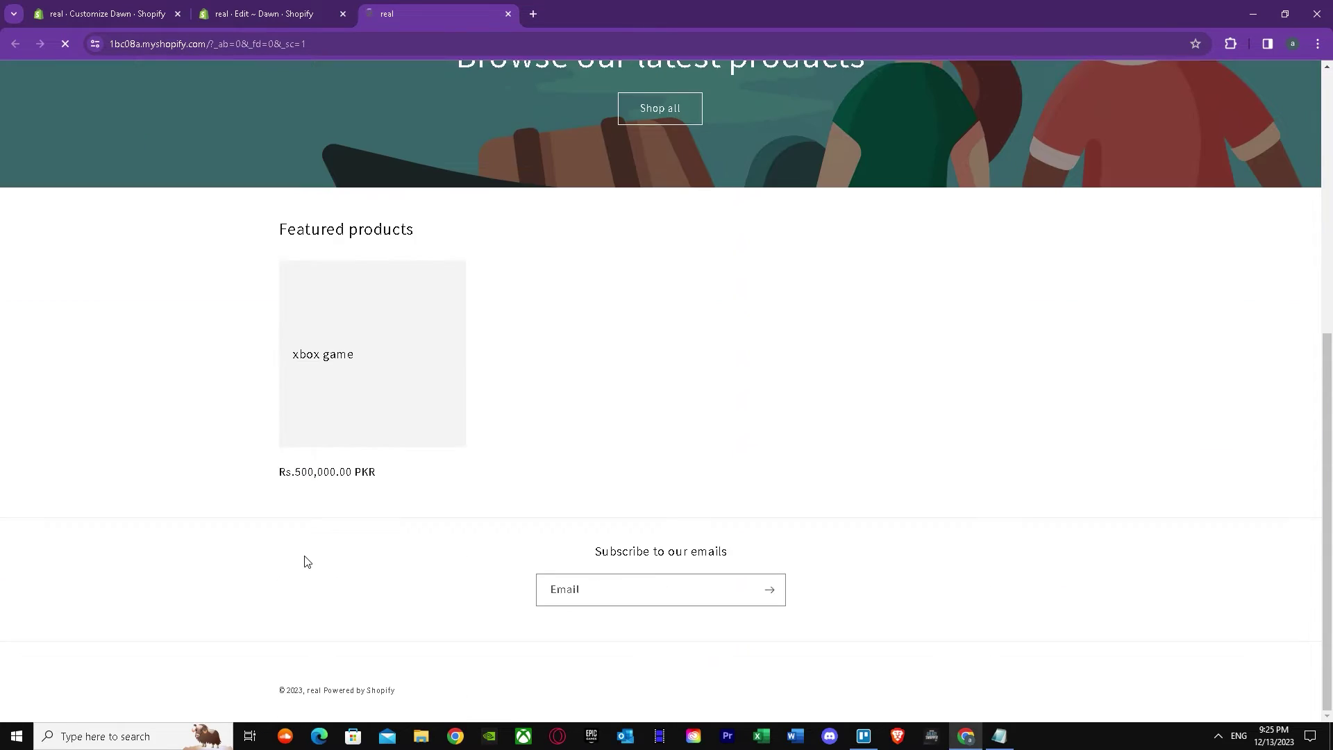
pyautogui.click(363, 408)
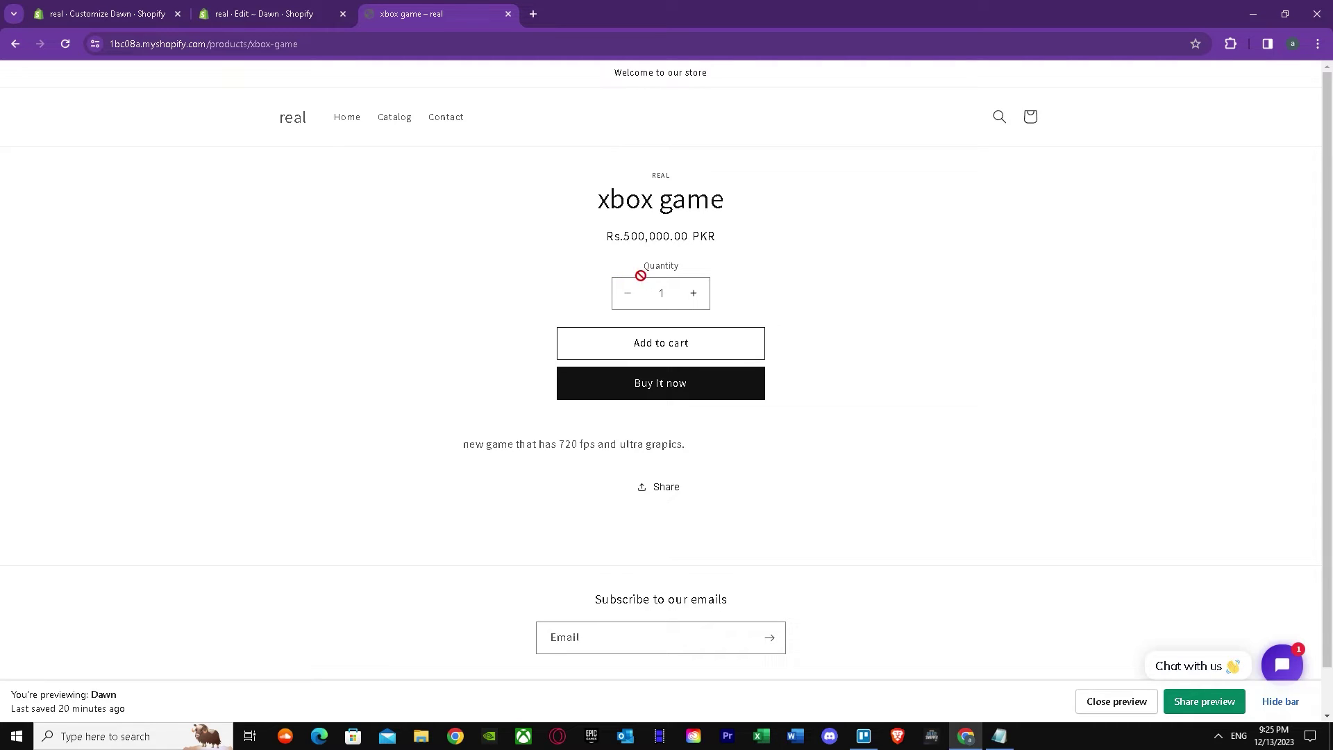
pyautogui.click(105, 13)
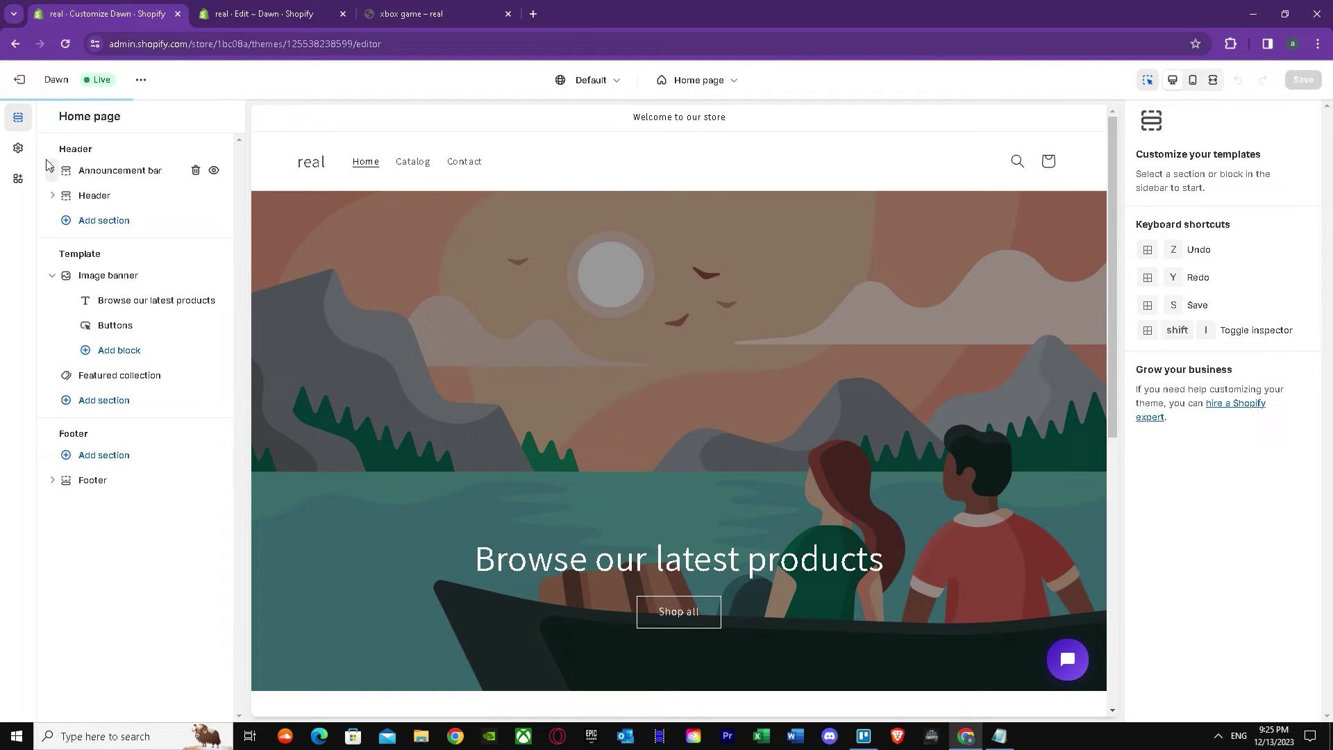
# - Reopen Dawn's Edit code and select the entire contents of card-product.liquid
pyautogui.click(20, 81)
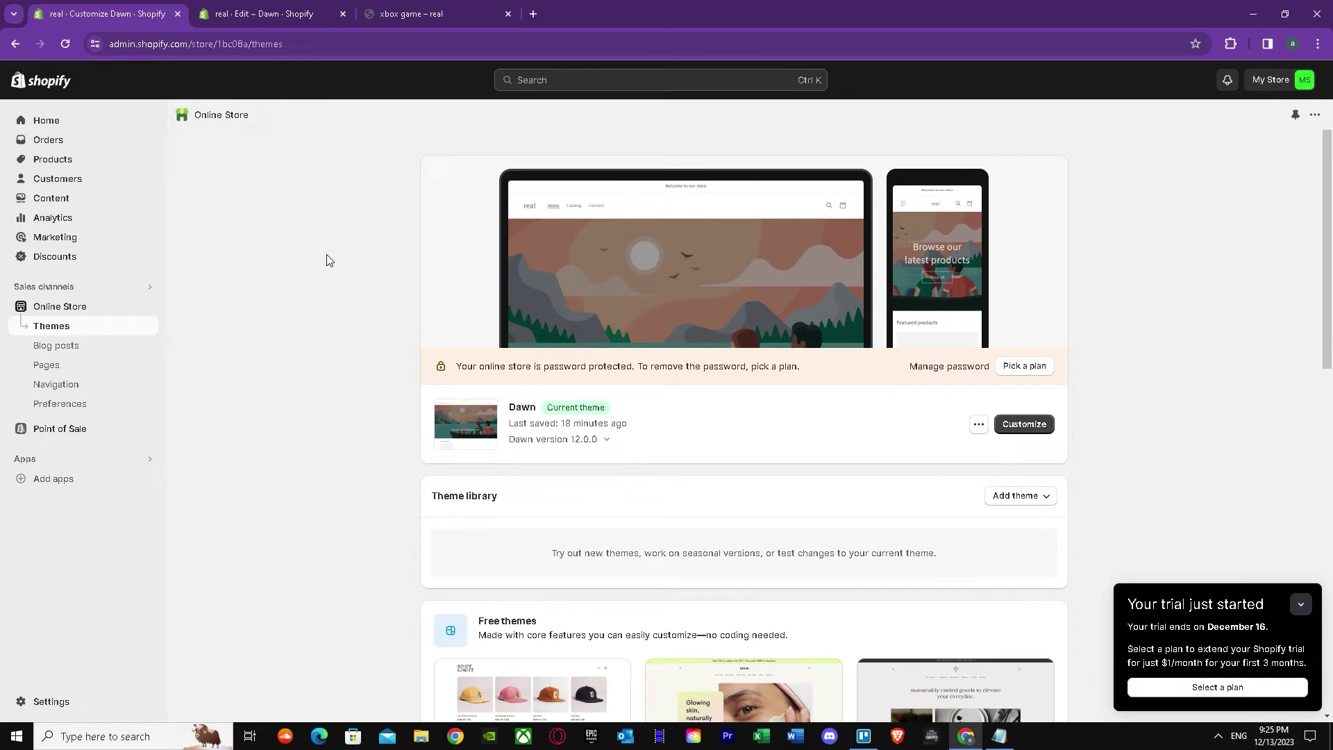
pyautogui.click(978, 424)
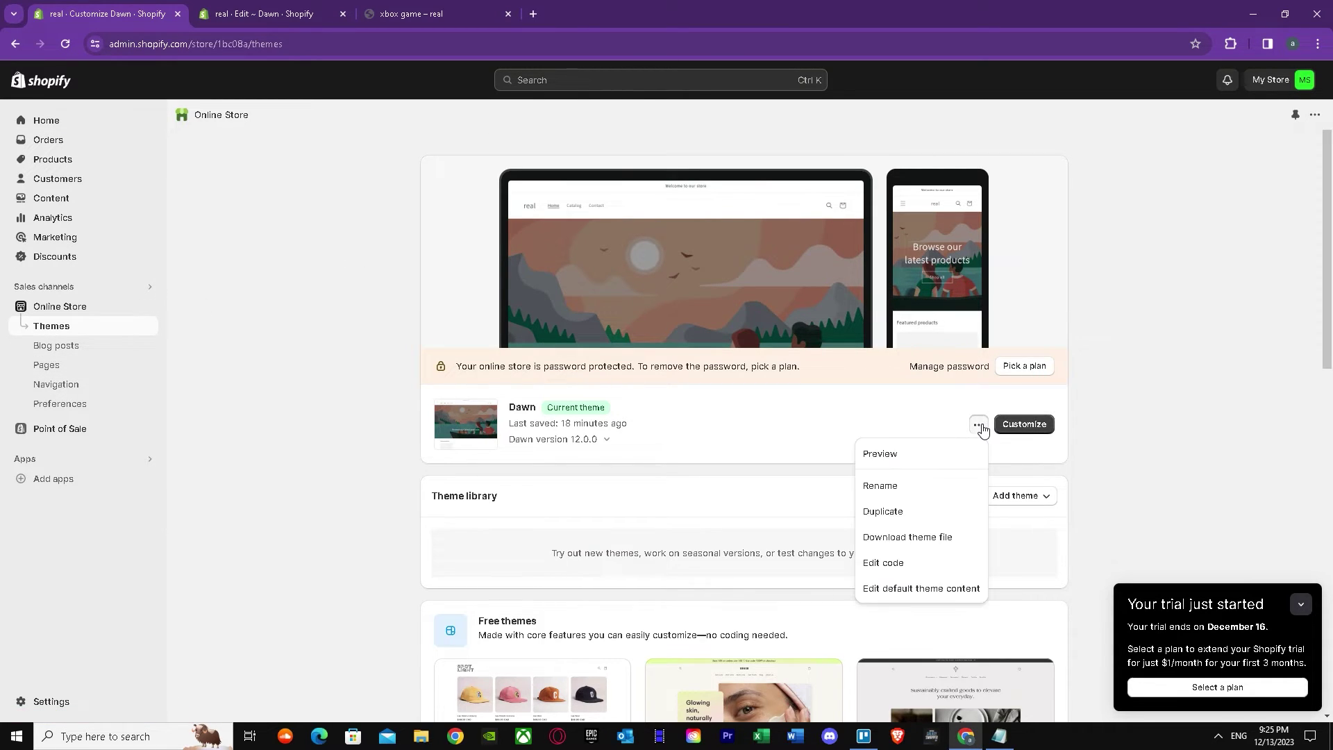
pyautogui.click(894, 563)
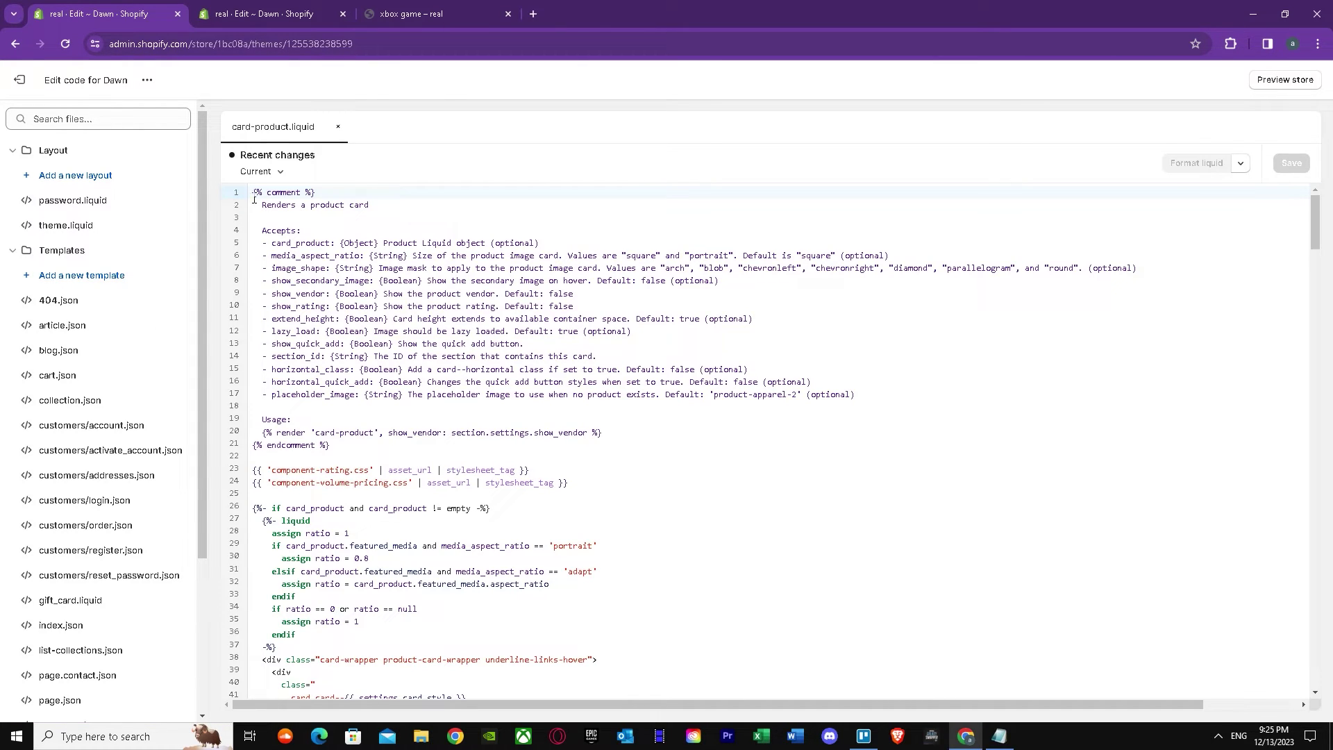
pyautogui.moveTo(255, 191); pyautogui.dragTo(560, 511)
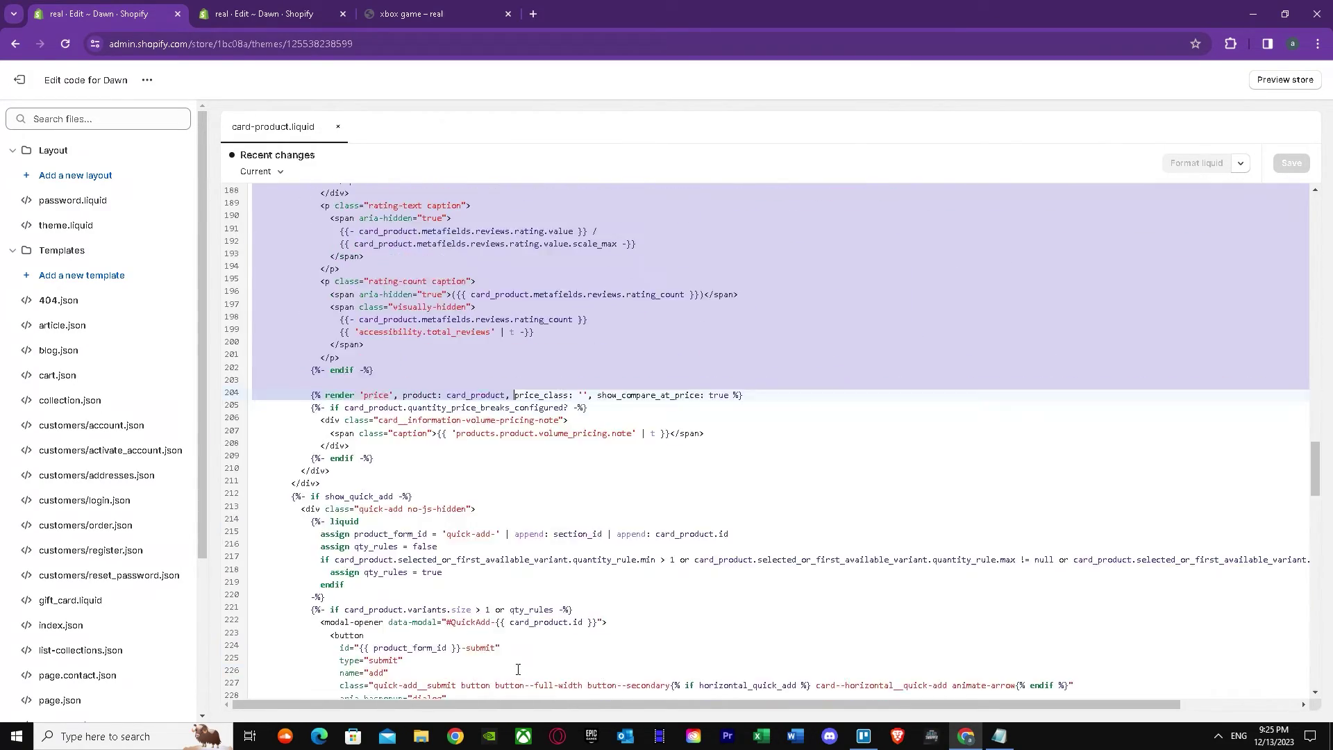
pyautogui.moveTo(559, 510)
pyautogui.mouseDown()
pyautogui.moveTo(519, 671)
pyautogui.moveTo(563, 695)
pyautogui.mouseUp()
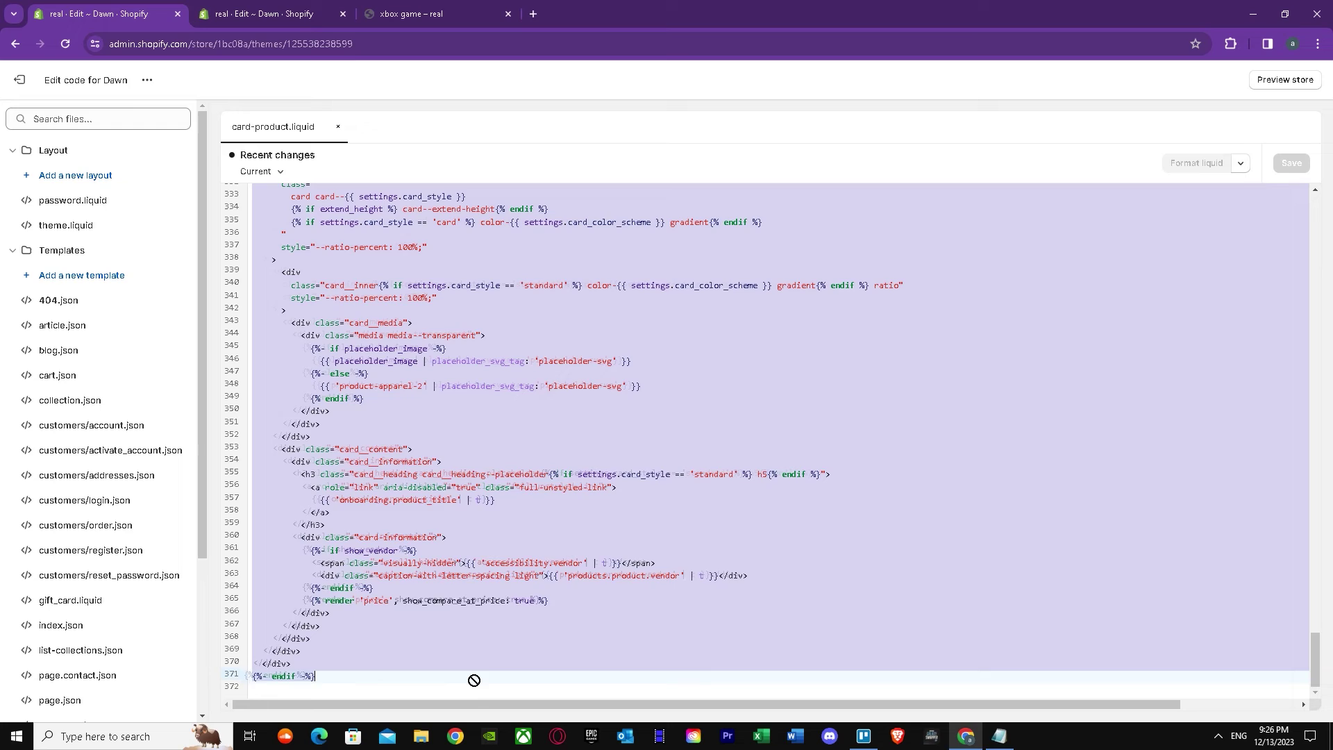
pyautogui.rightClick(395, 479)
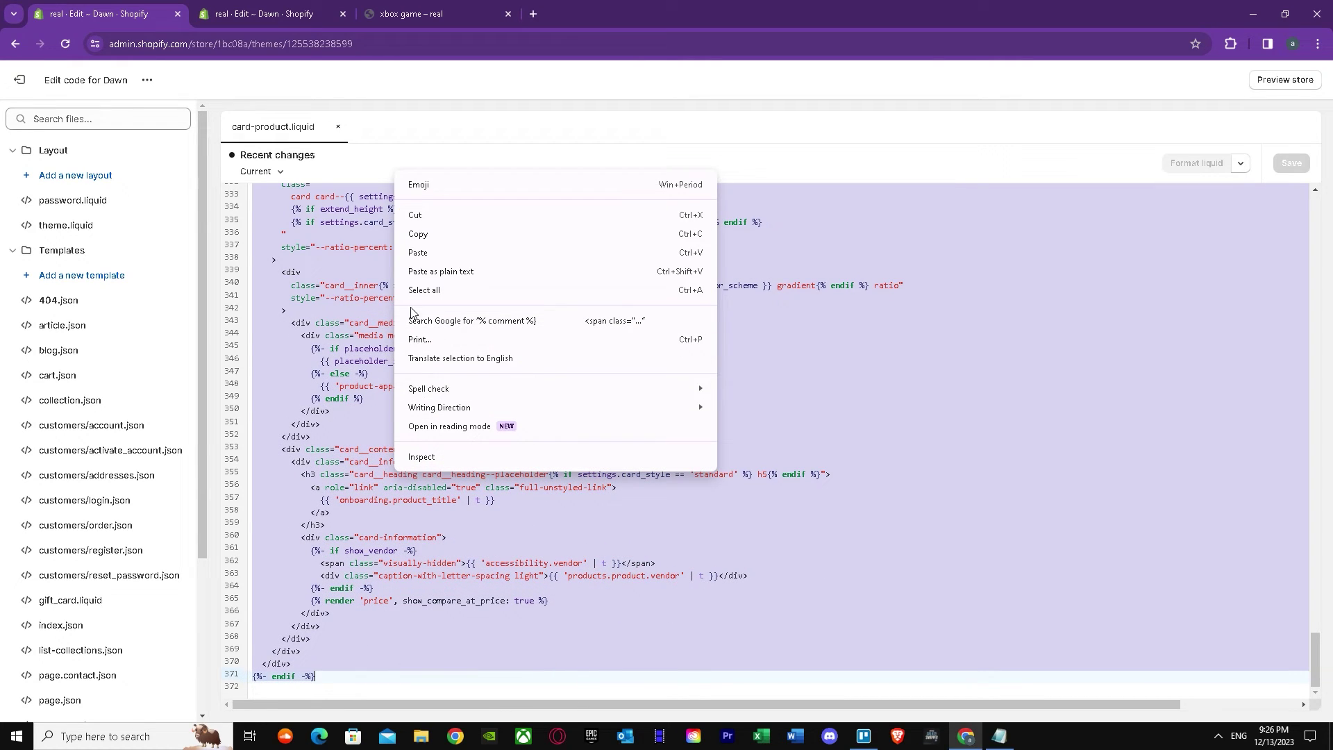
# - Copy the code, then create a new desktop text document named store
pyautogui.click(434, 235)
pyautogui.click(1283, 14)
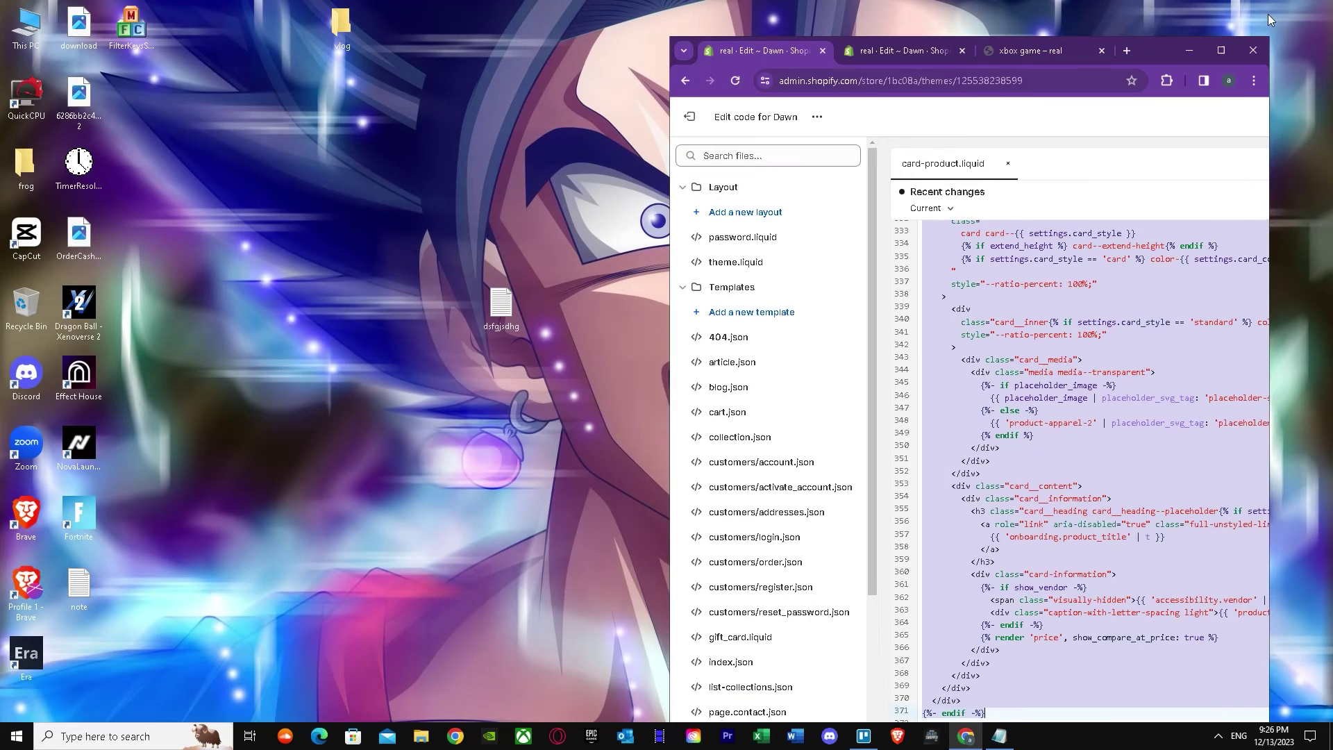
pyautogui.click(1187, 50)
pyautogui.rightClick(521, 315)
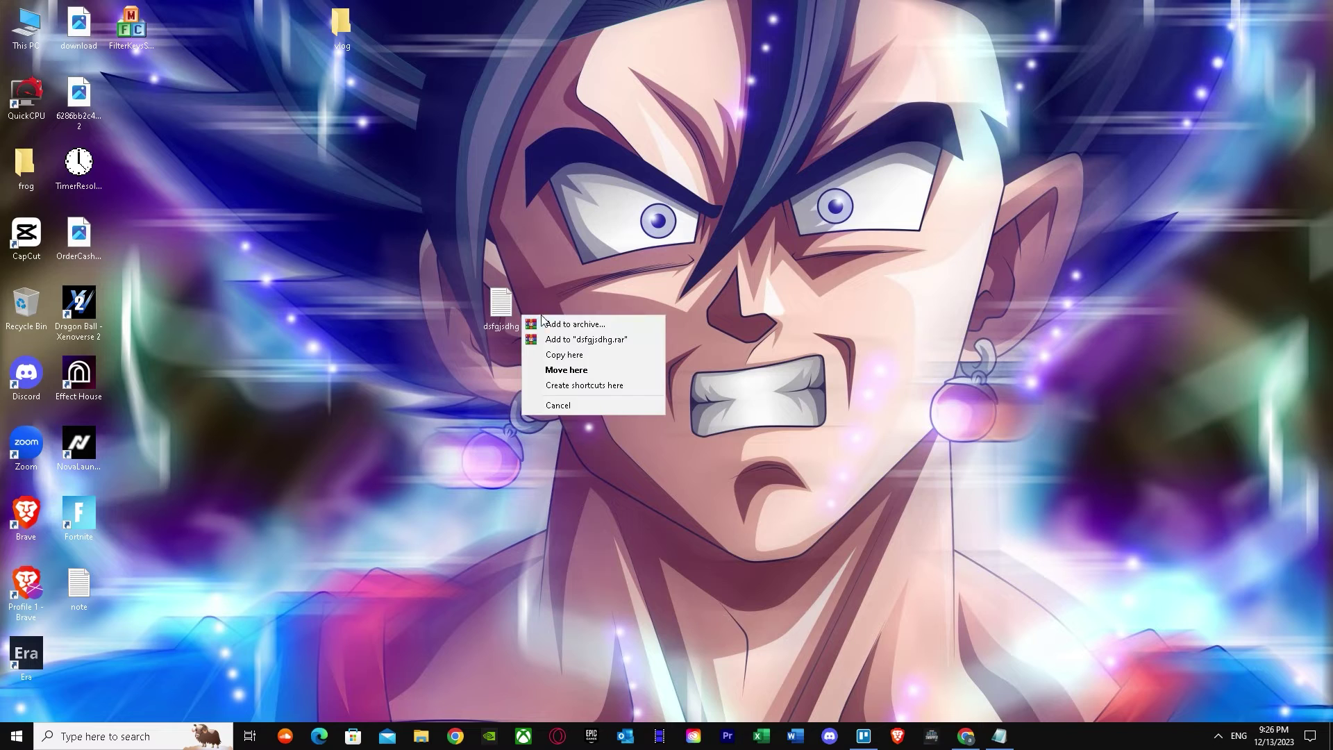
pyautogui.rightClick(449, 426)
pyautogui.click(483, 559)
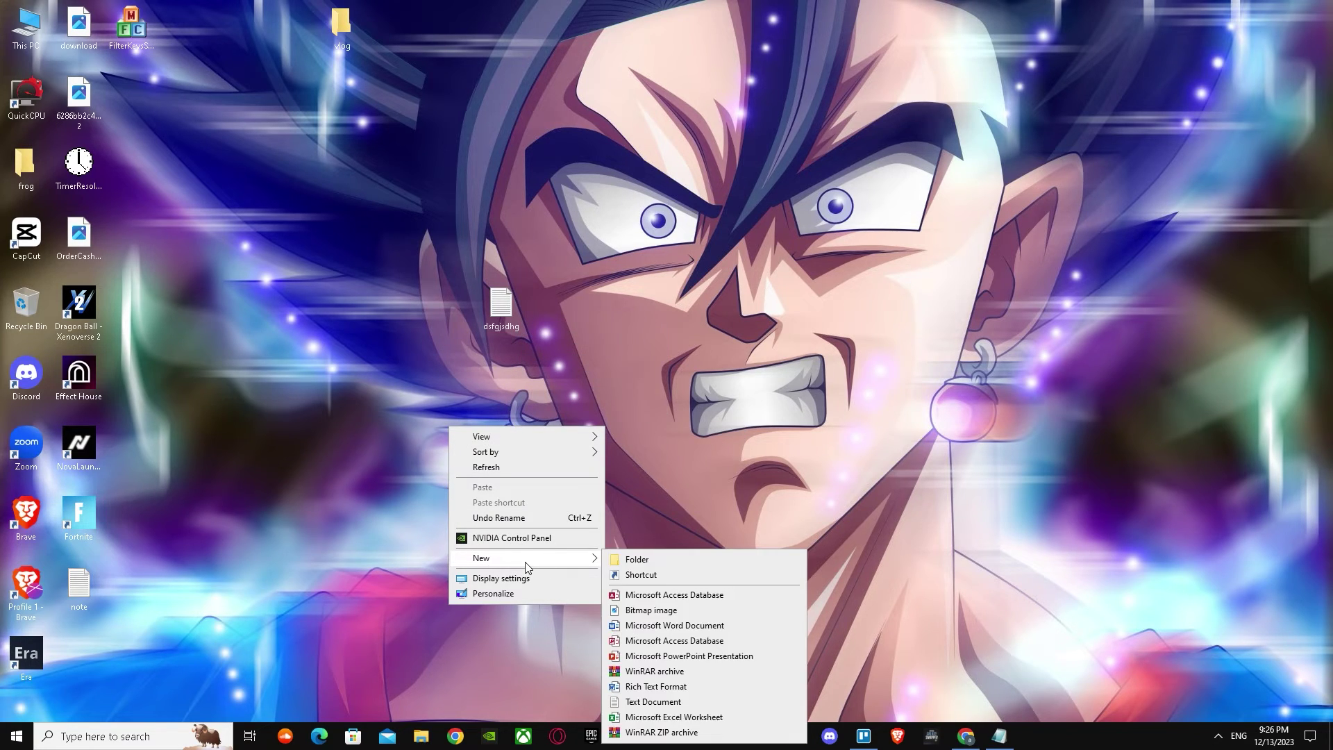
pyautogui.click(653, 701)
pyautogui.press('BackSpace')
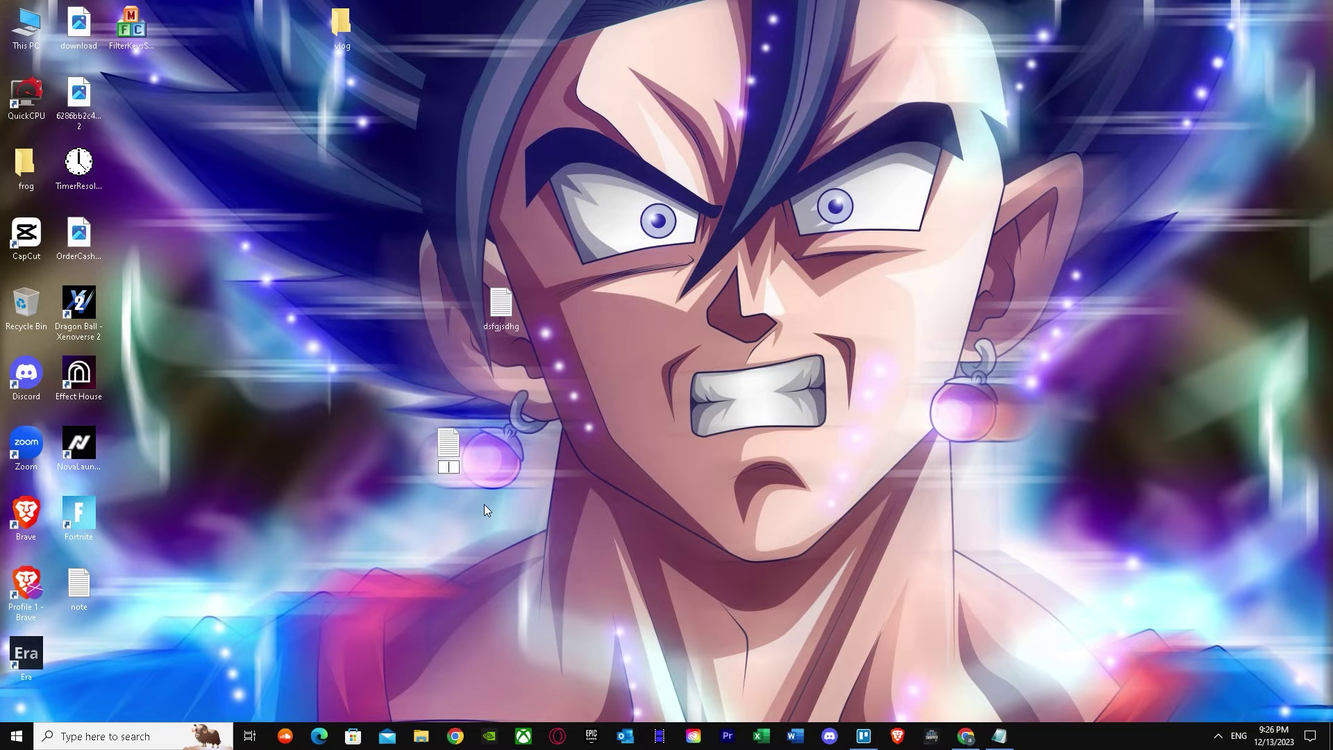
pyautogui.write('store')
pyautogui.press('Return')
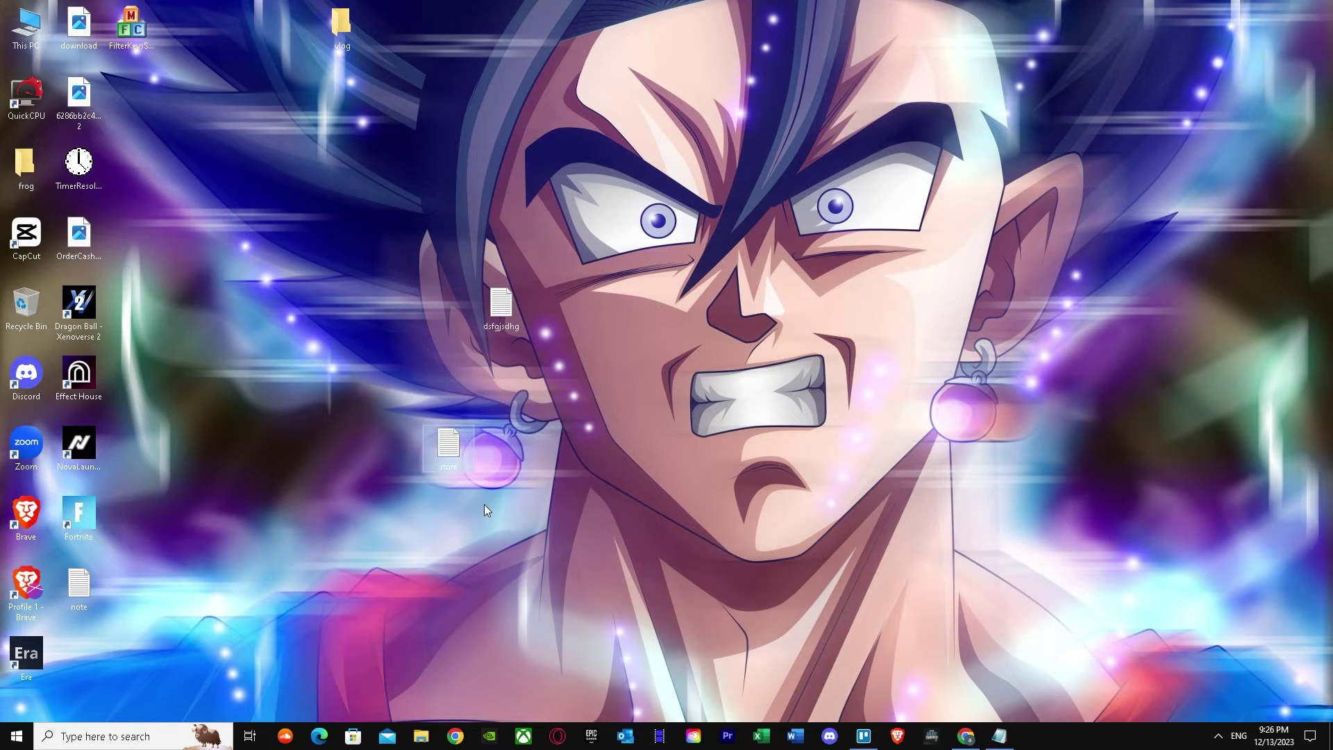
# - Paste the copied card-product.liquid code into the store document in Notepad
pyautogui.doubleClick(464, 442)
pyautogui.rightClick(354, 251)
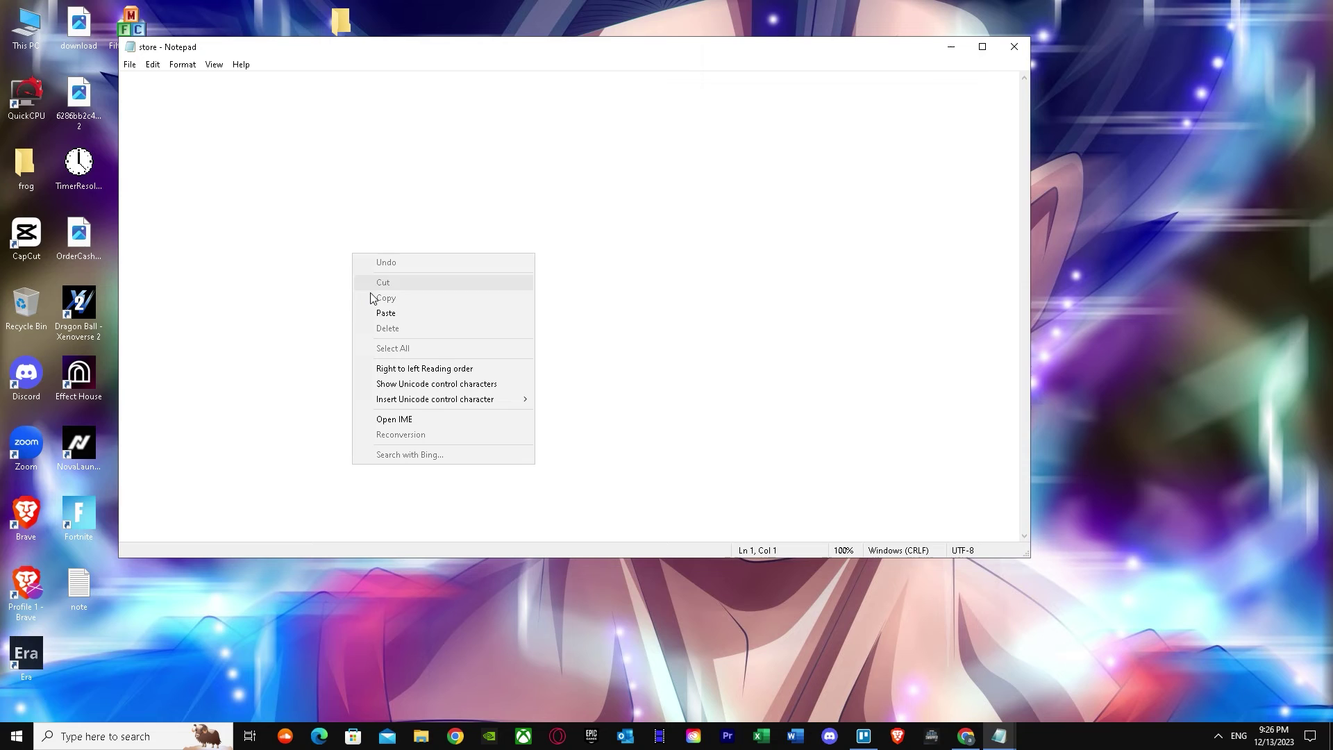
pyautogui.click(386, 323)
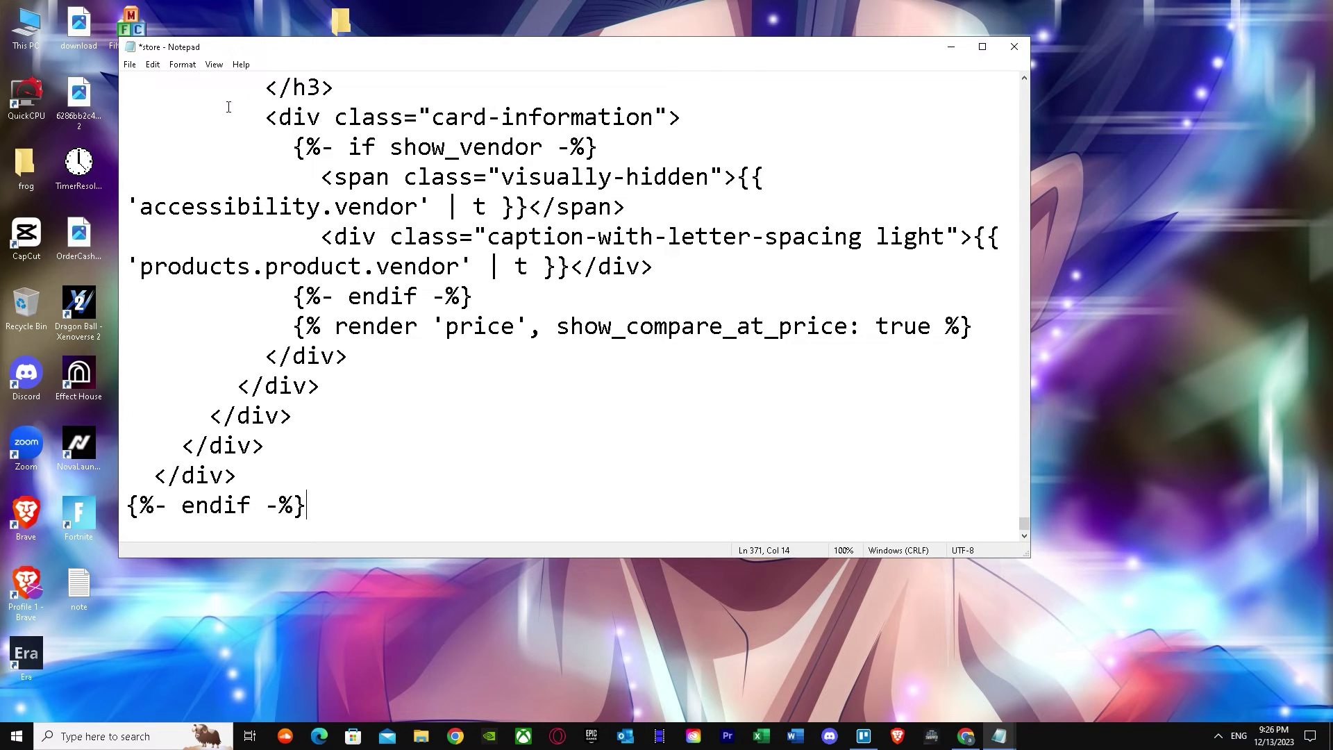
# - Reduce the note's font to a smaller size and return to the browser
pyautogui.click(183, 63)
pyautogui.click(198, 95)
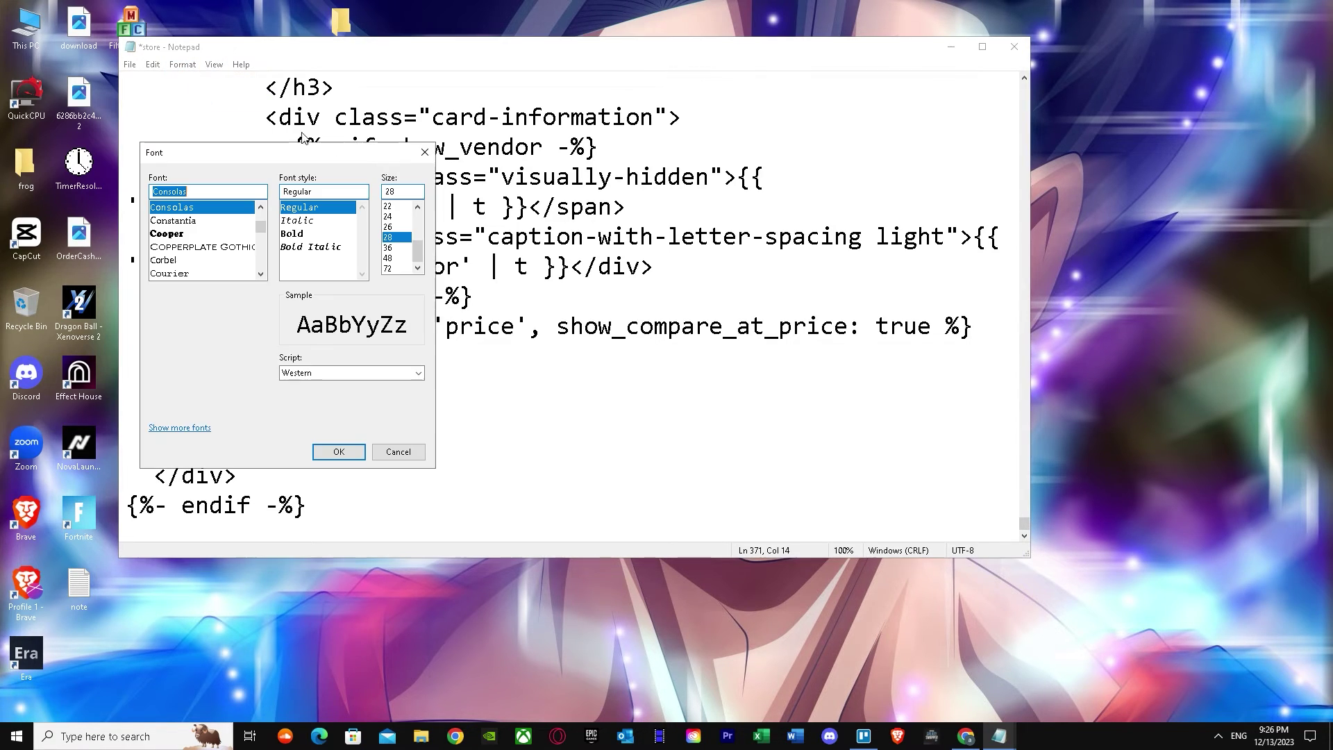
pyautogui.click(387, 227)
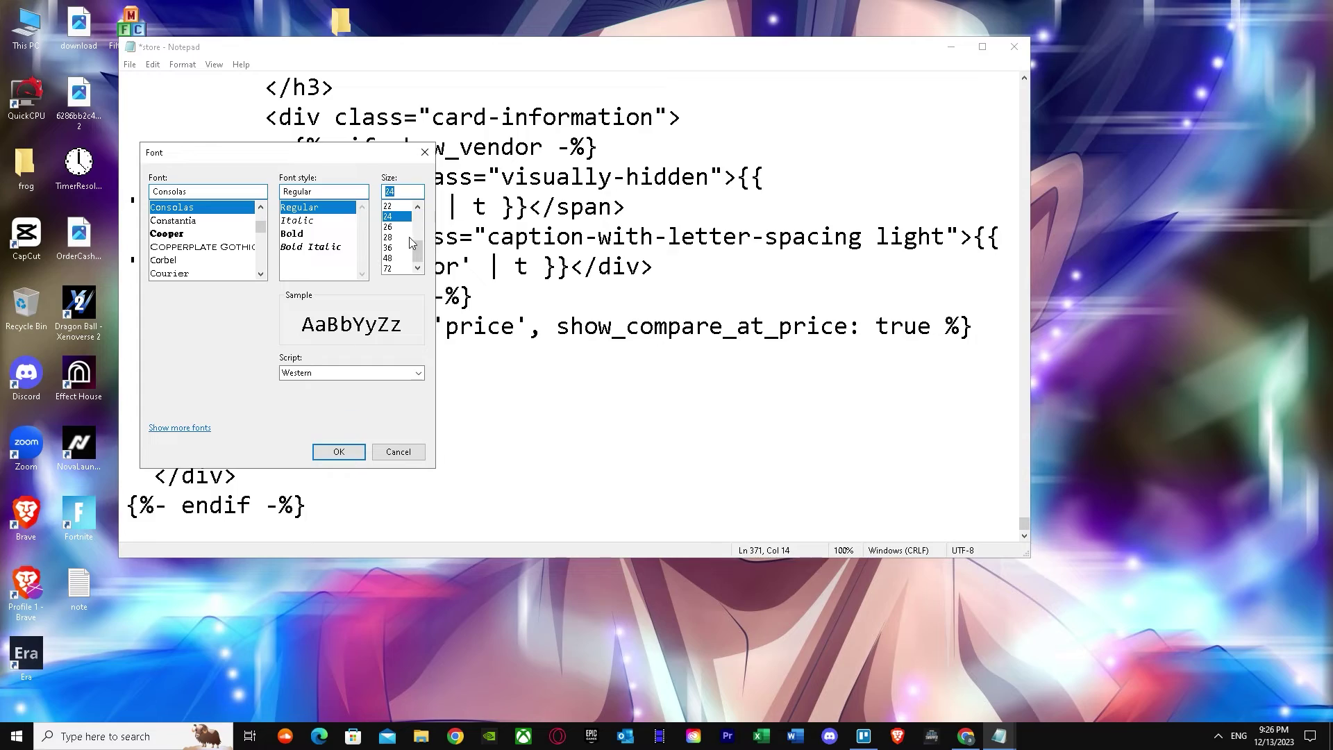
pyautogui.scroll(3, 410, 242)
pyautogui.click(390, 238)
pyautogui.click(339, 451)
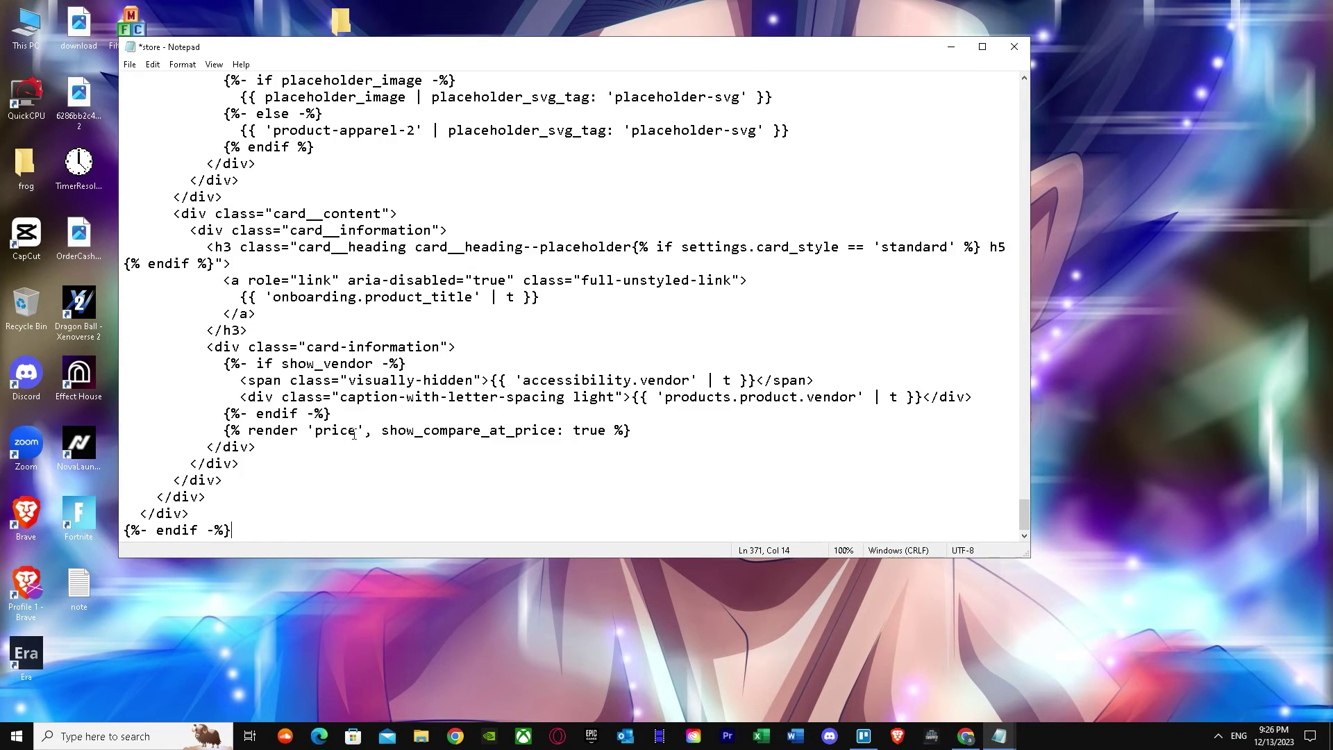
pyautogui.scroll(3, 354, 436)
pyautogui.scroll(10, 360, 417)
pyautogui.scroll(5, 368, 385)
pyautogui.scroll(5, 376, 344)
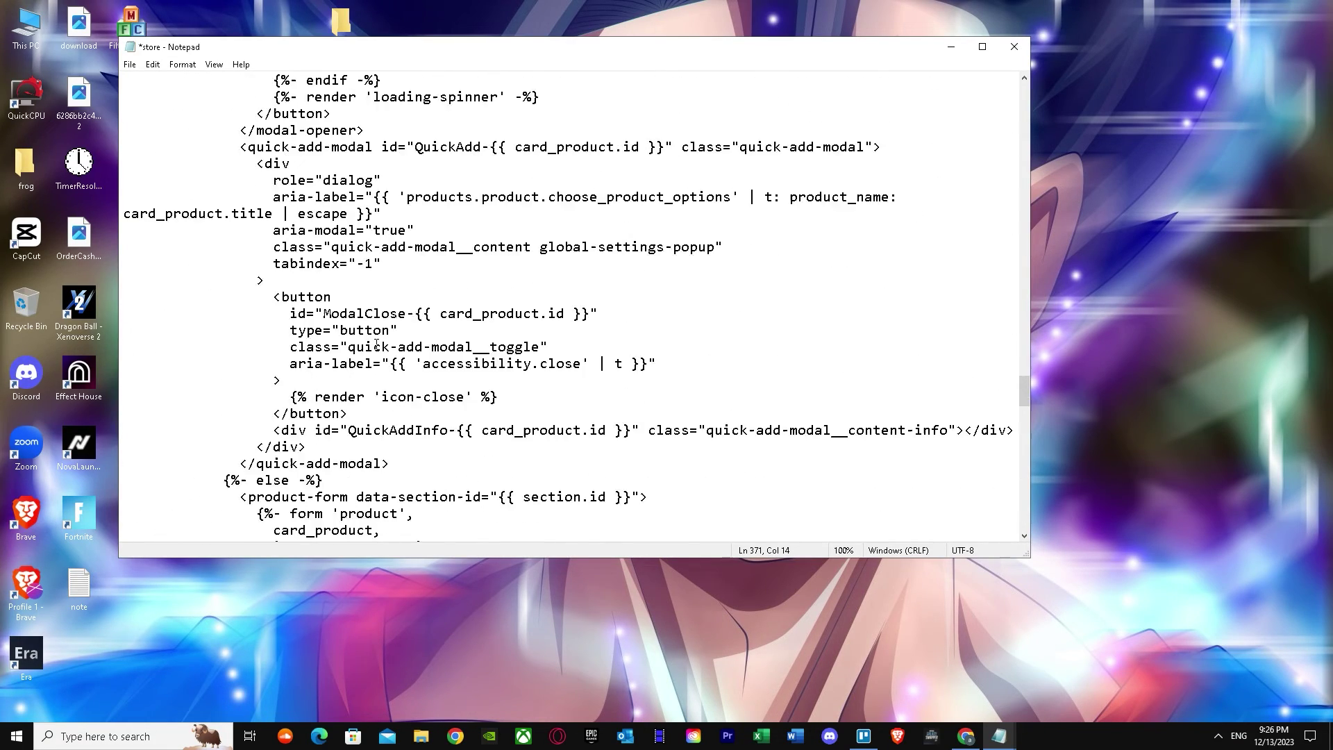
pyautogui.scroll(5, 376, 344)
pyautogui.scroll(5, 384, 348)
pyautogui.scroll(5, 390, 349)
pyautogui.scroll(5, 398, 351)
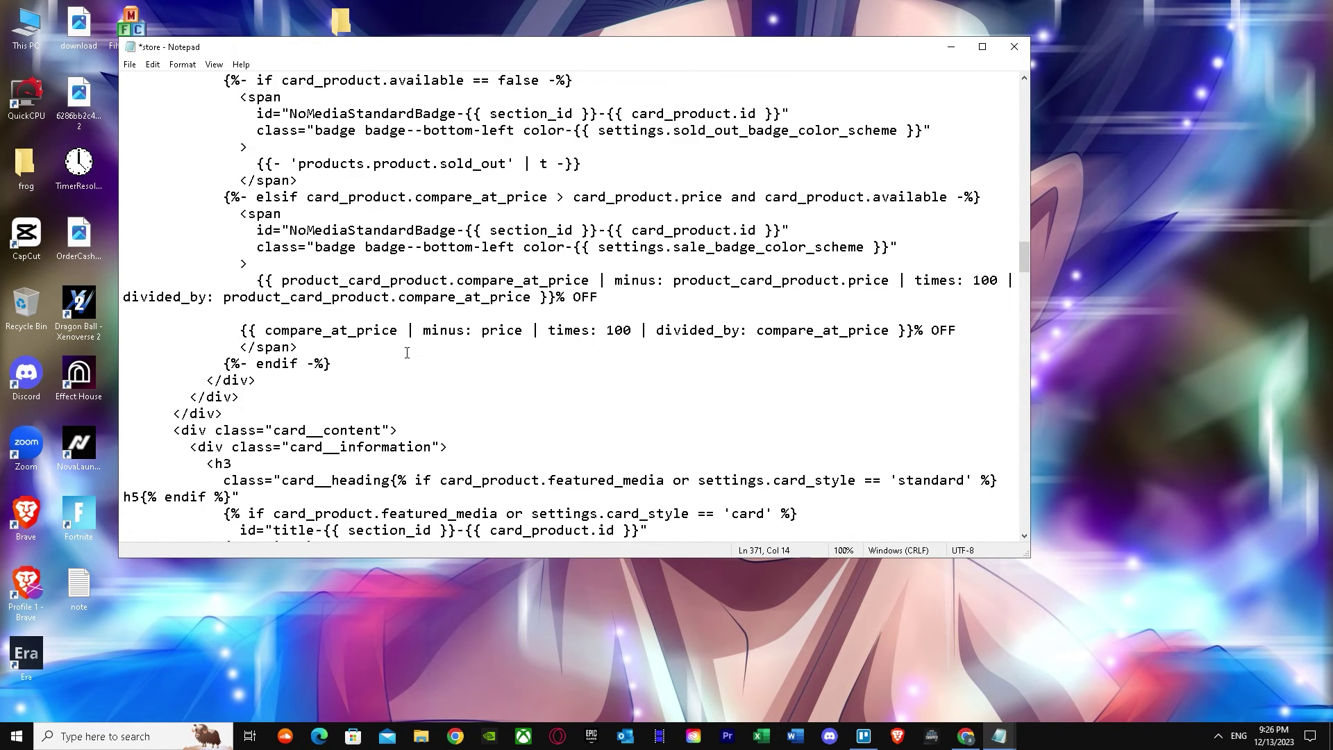
pyautogui.scroll(5, 411, 349)
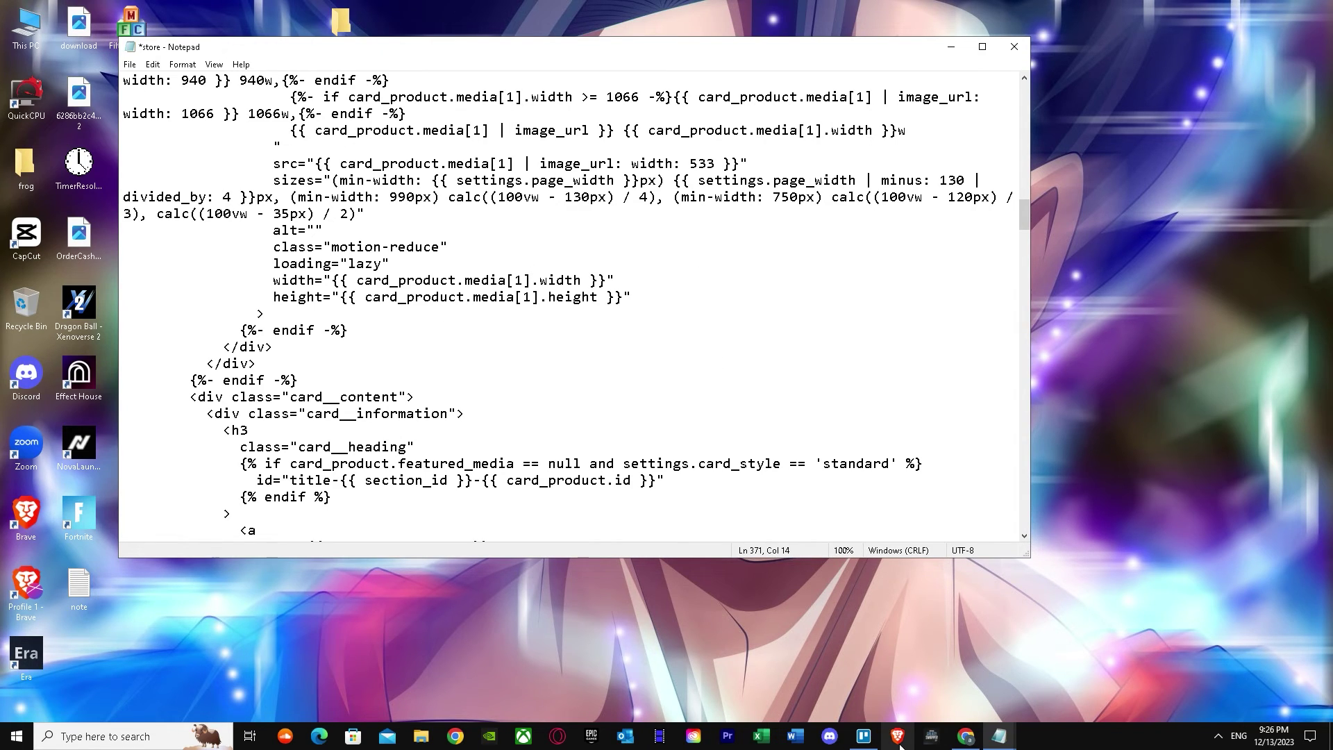
pyautogui.click(966, 735)
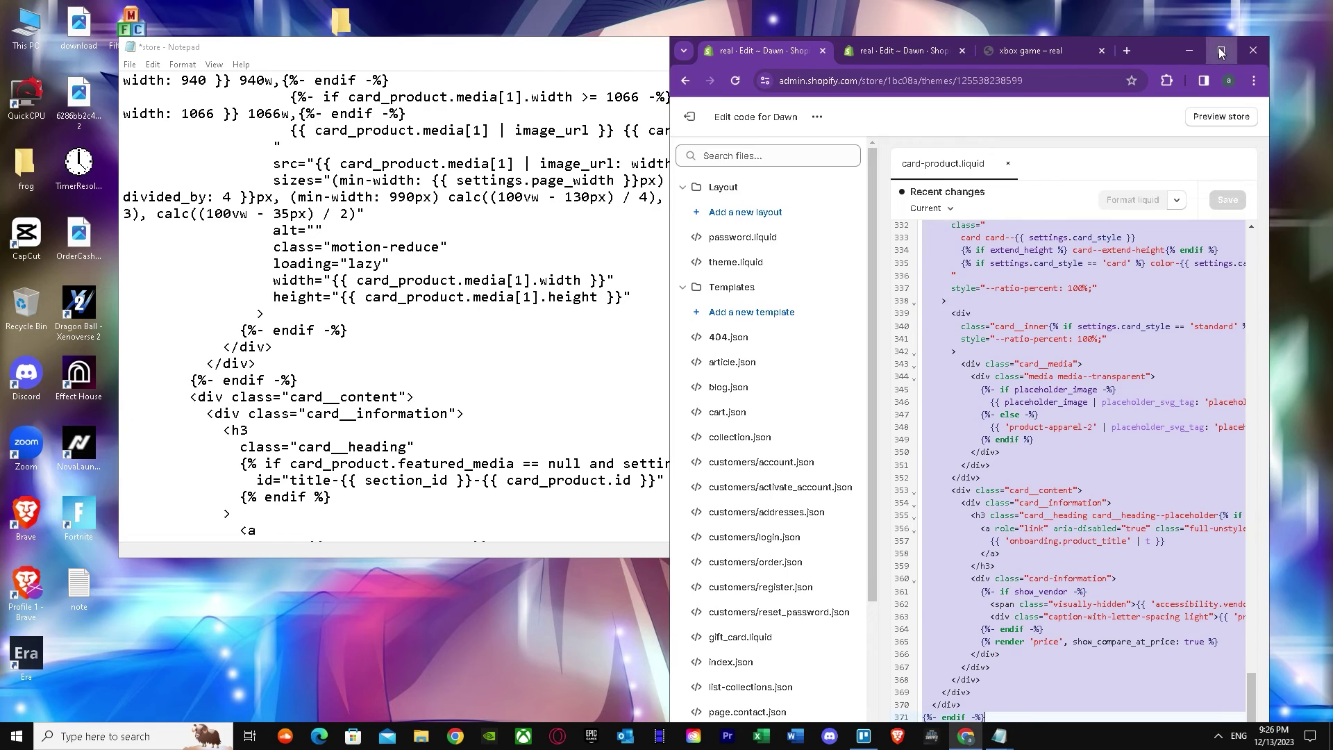
# - Maximize the Chrome window showing the Shopify code editor
pyautogui.doubleClick(1223, 21)
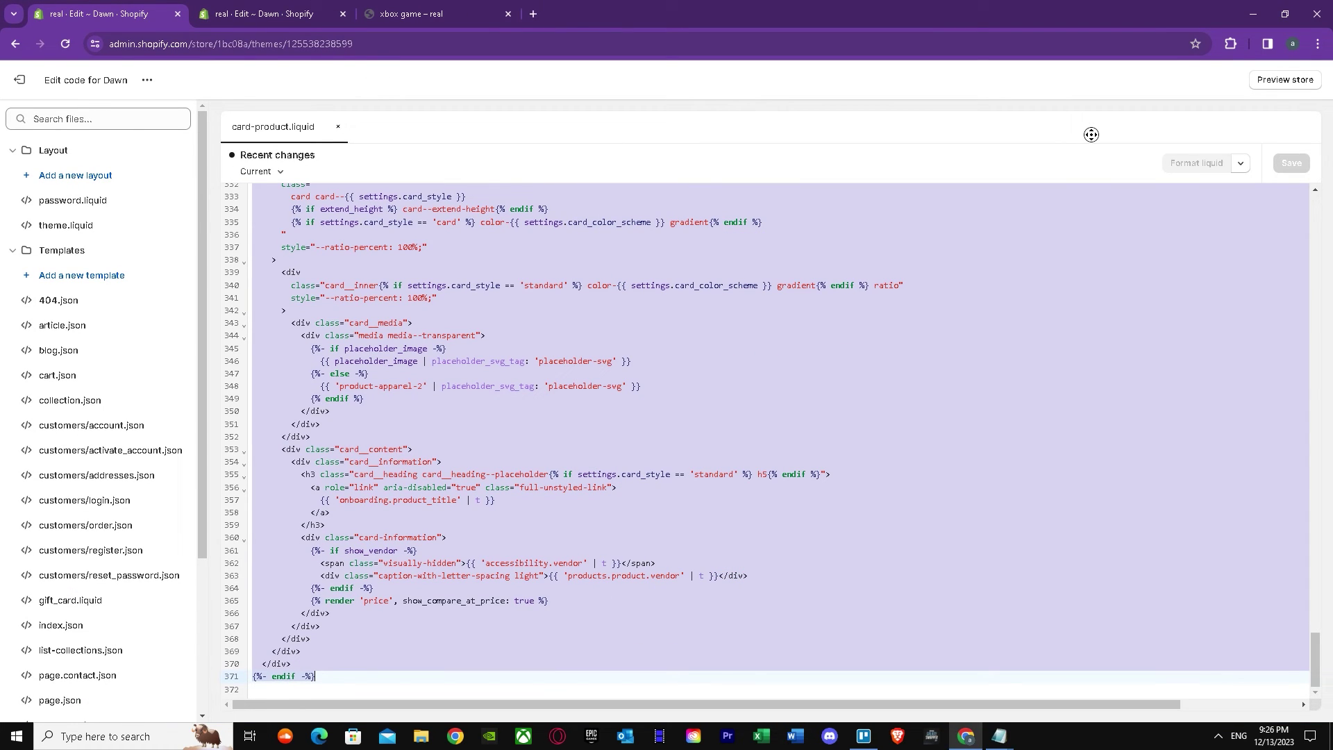